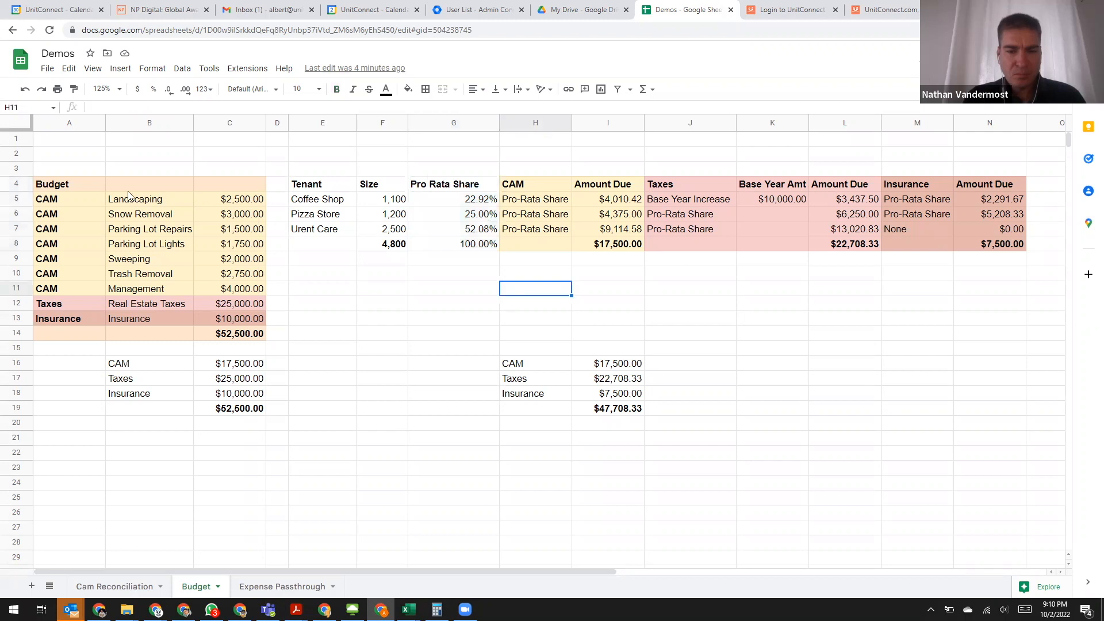
- Examine the budget table in A4:C14 and its CAM, Taxes and Insurance categories with their amounts
drag(64, 184, 230, 337)
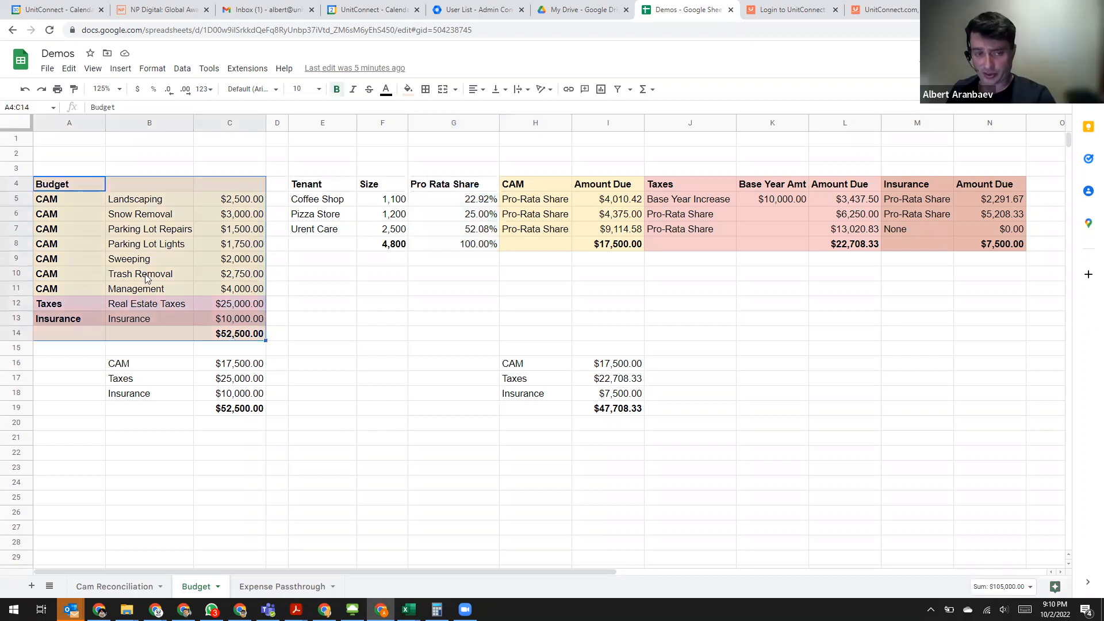
click(63, 208)
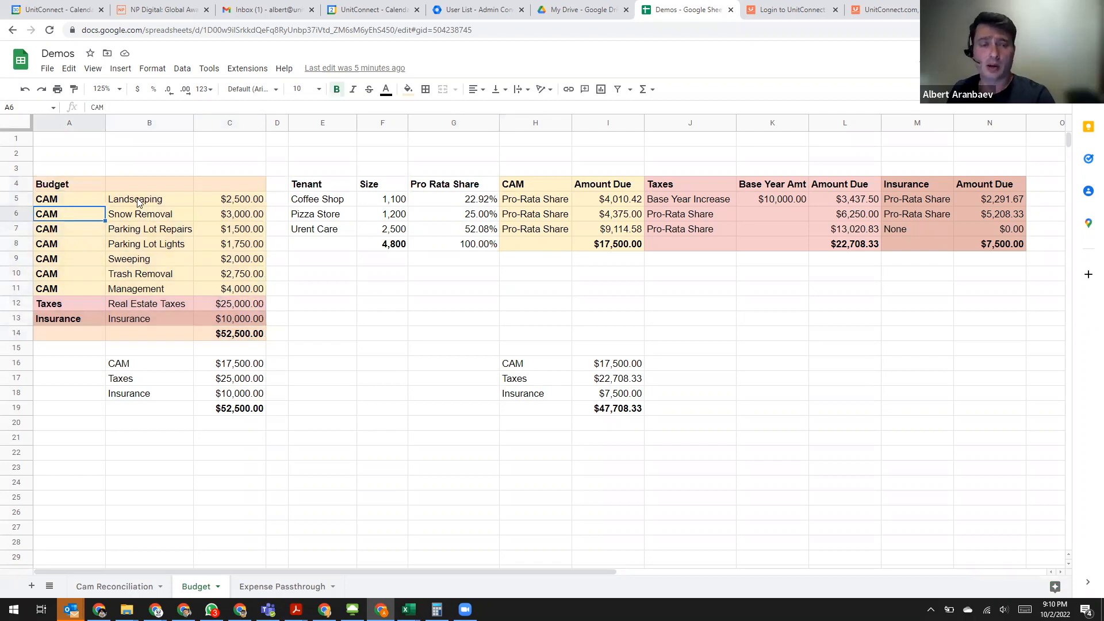
click(66, 205)
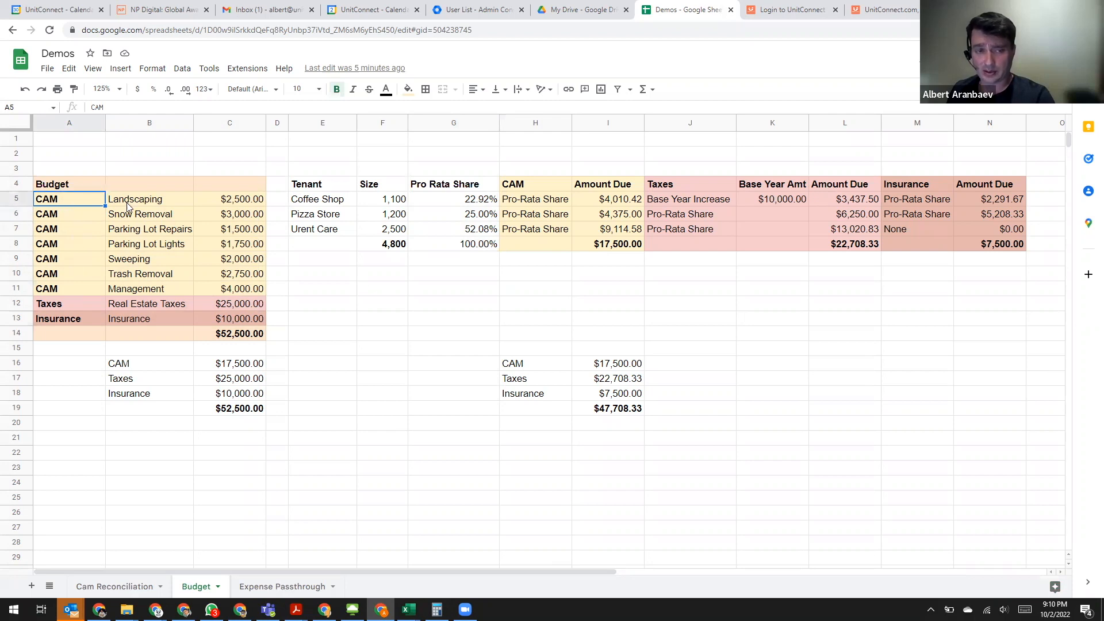
drag(234, 305, 79, 303)
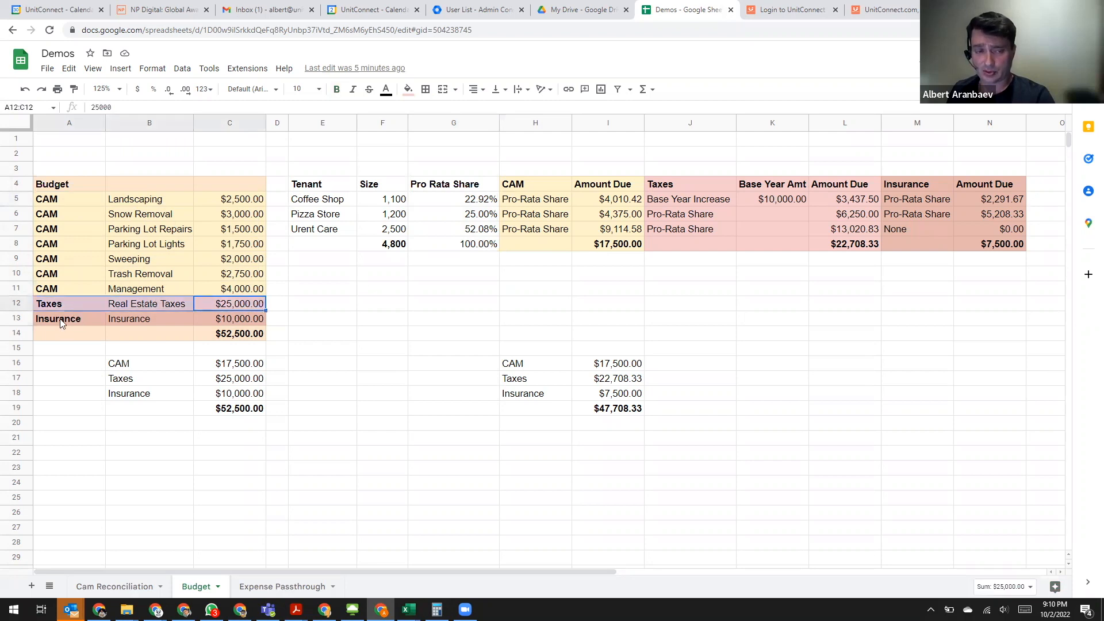
click(59, 322)
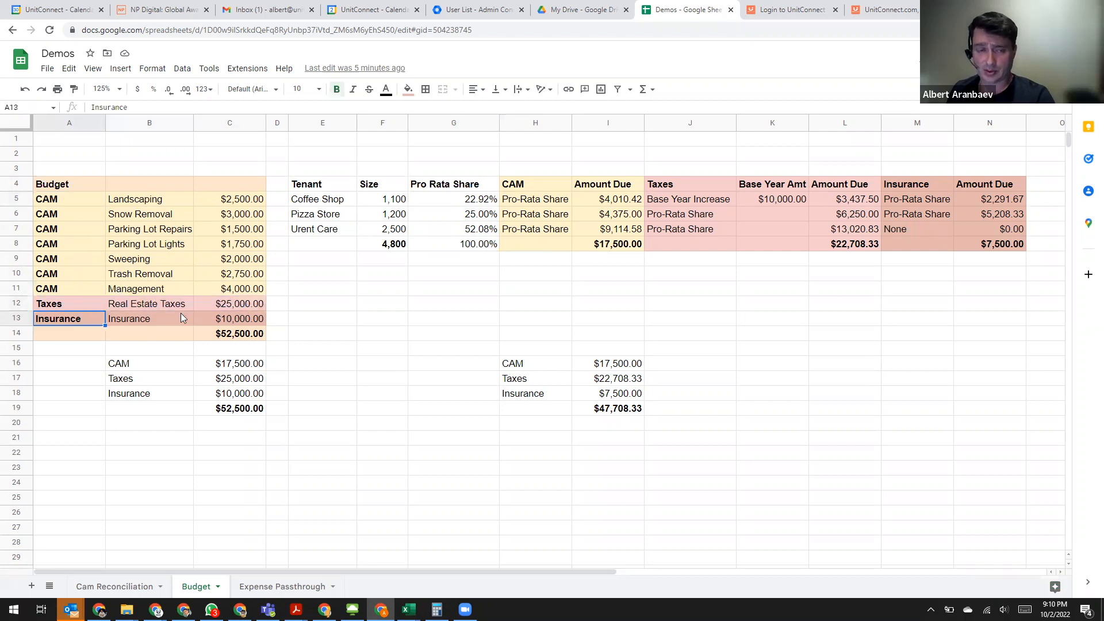
click(256, 320)
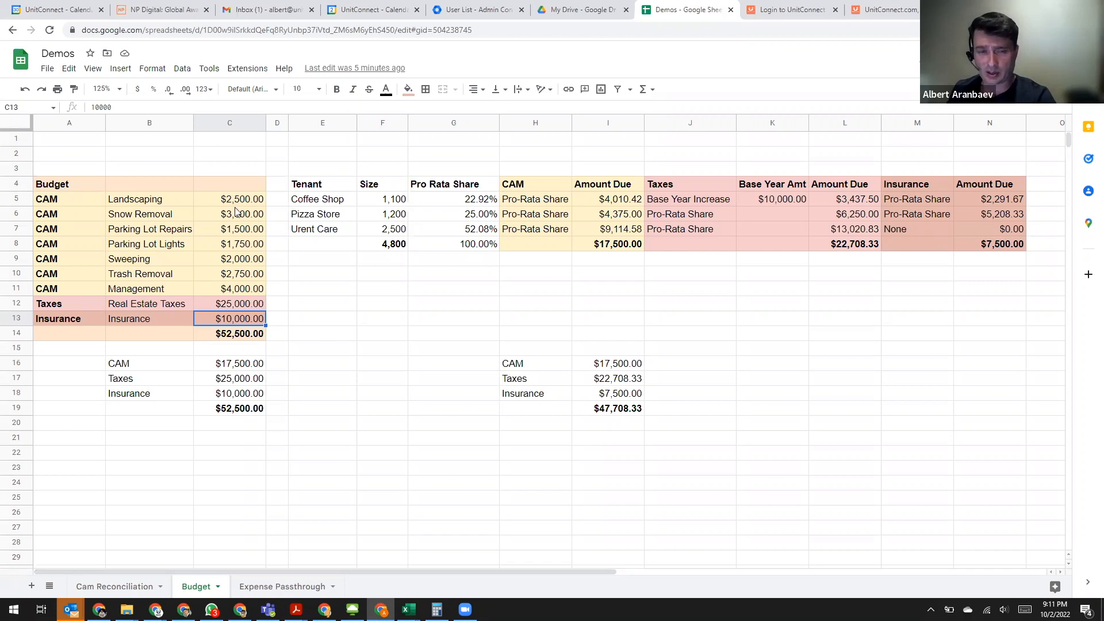
- Review the individual CAM expense lines in the budget, from Landscaping and Snow Removal down to Management
drag(235, 203, 236, 218)
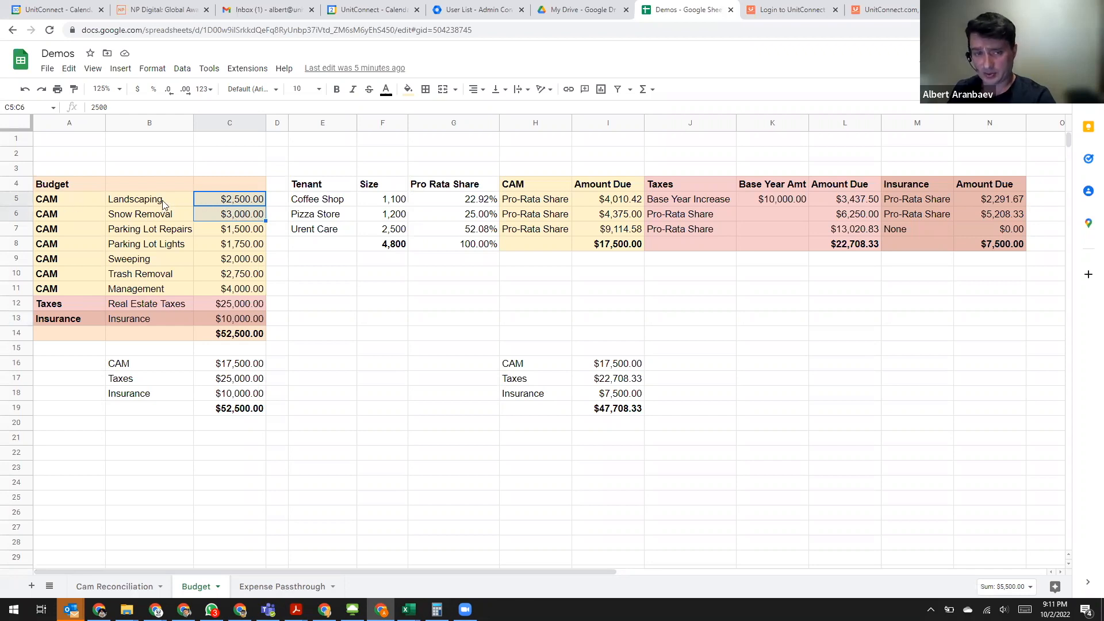
key(Left)
key(Down)
key(Down)
key(Down)
key(Down)
key(Down)
key(Down)
click(169, 233)
key(Down)
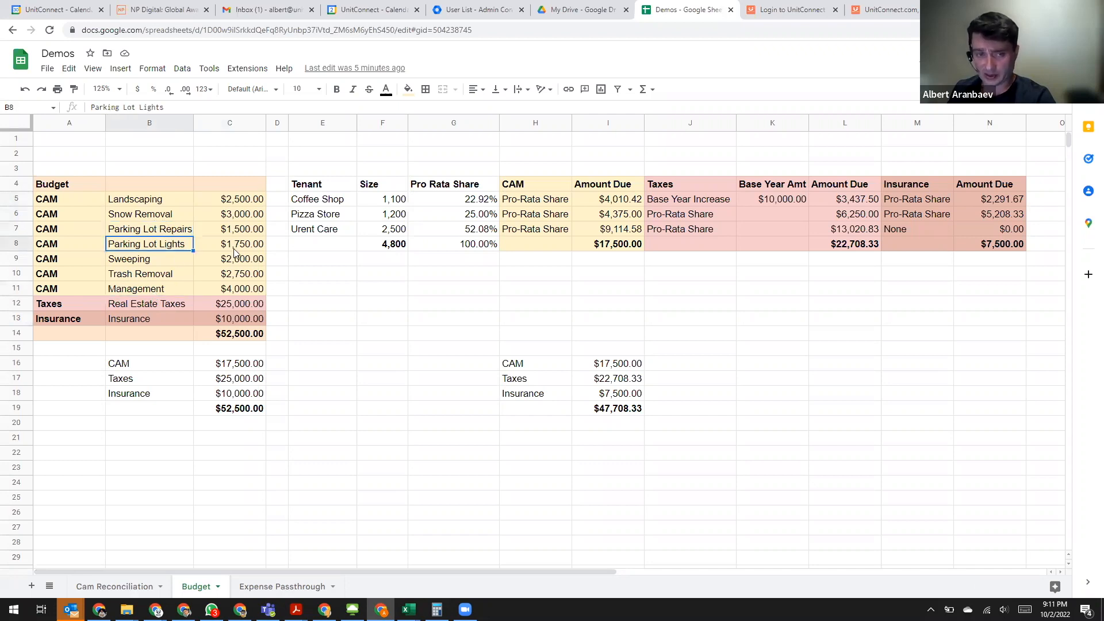
click(165, 287)
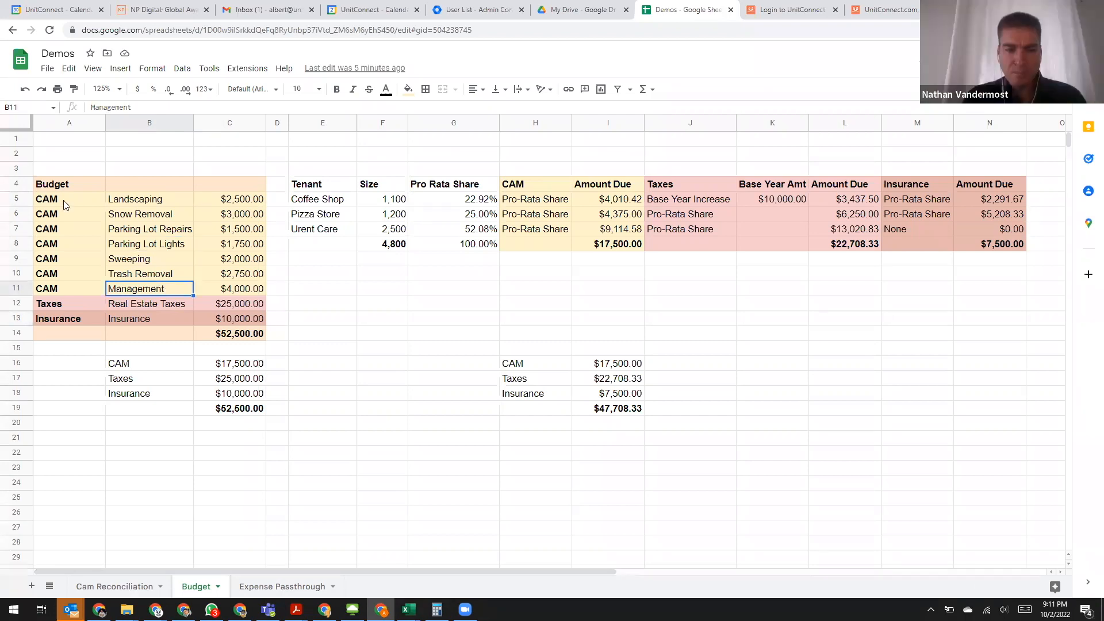
- Check the budget's CAM rows, tax row and overall total, plus the per-category summary in B16:C19
drag(63, 200, 150, 214)
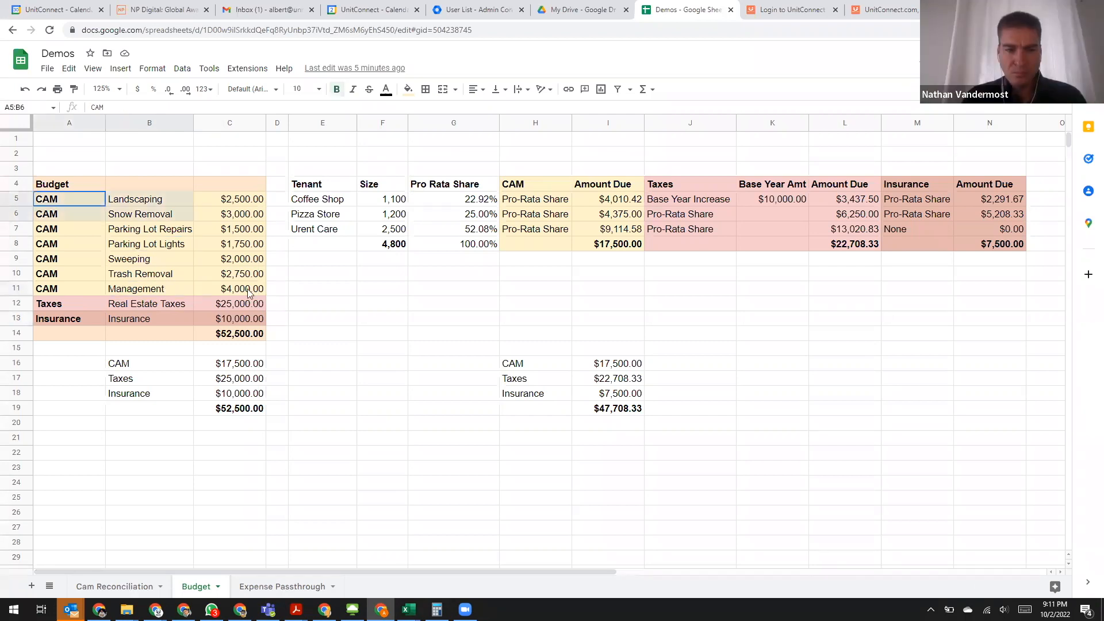
click(53, 306)
drag(238, 302, 58, 309)
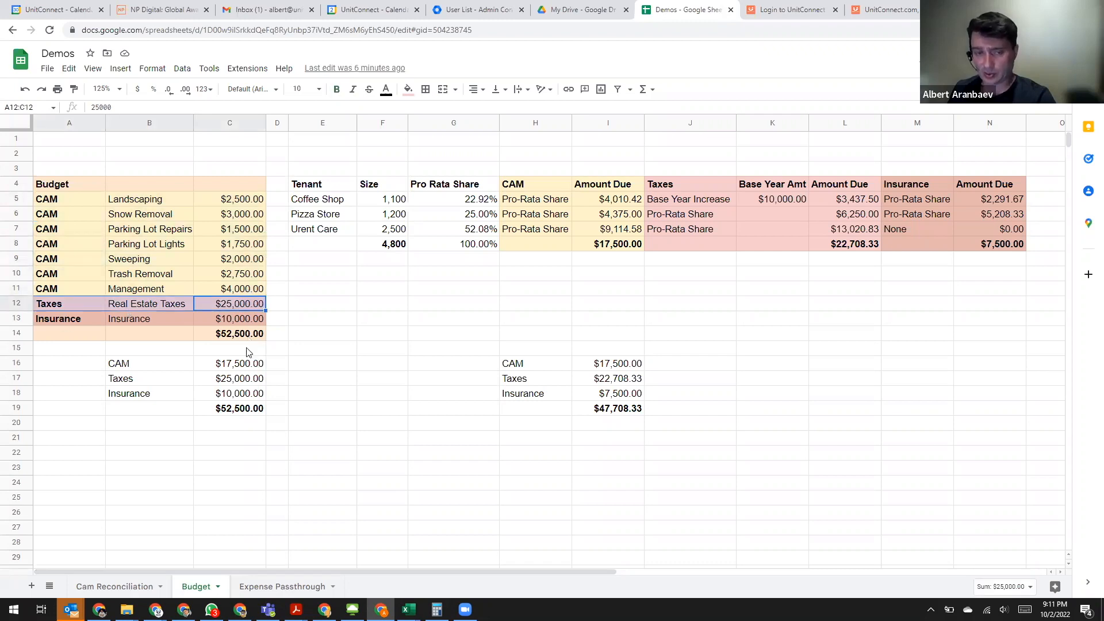
click(237, 216)
click(229, 339)
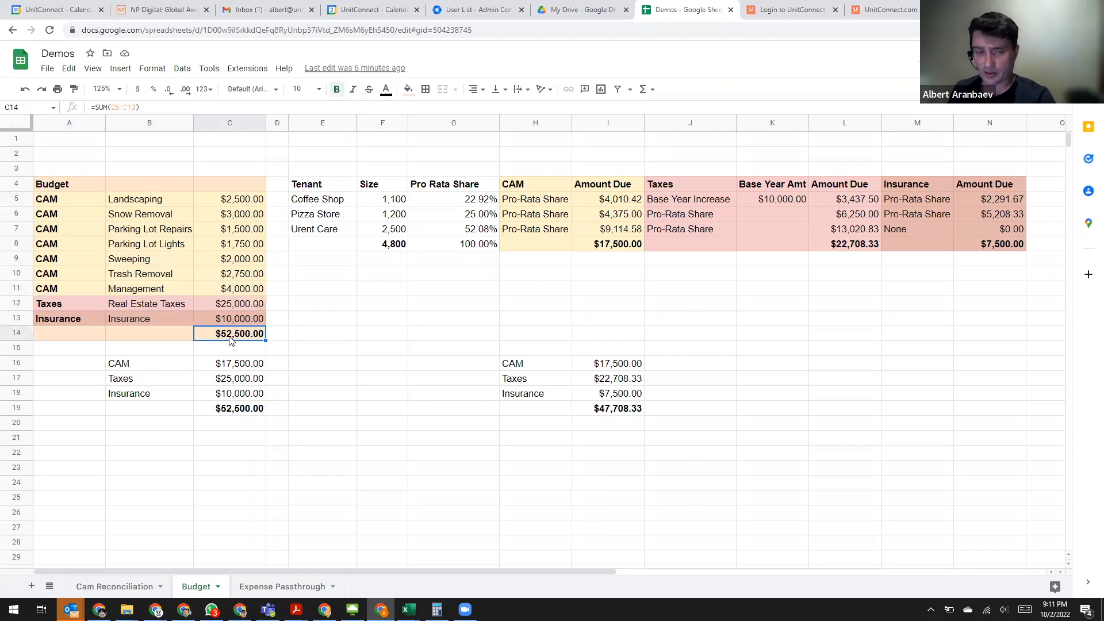
drag(143, 363, 255, 411)
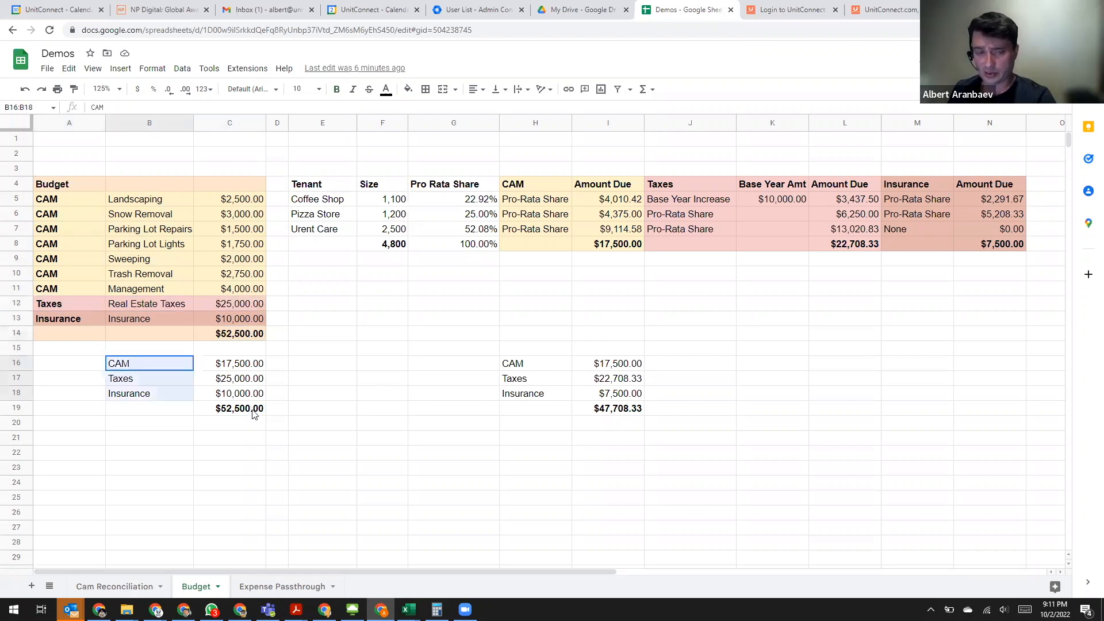
click(237, 369)
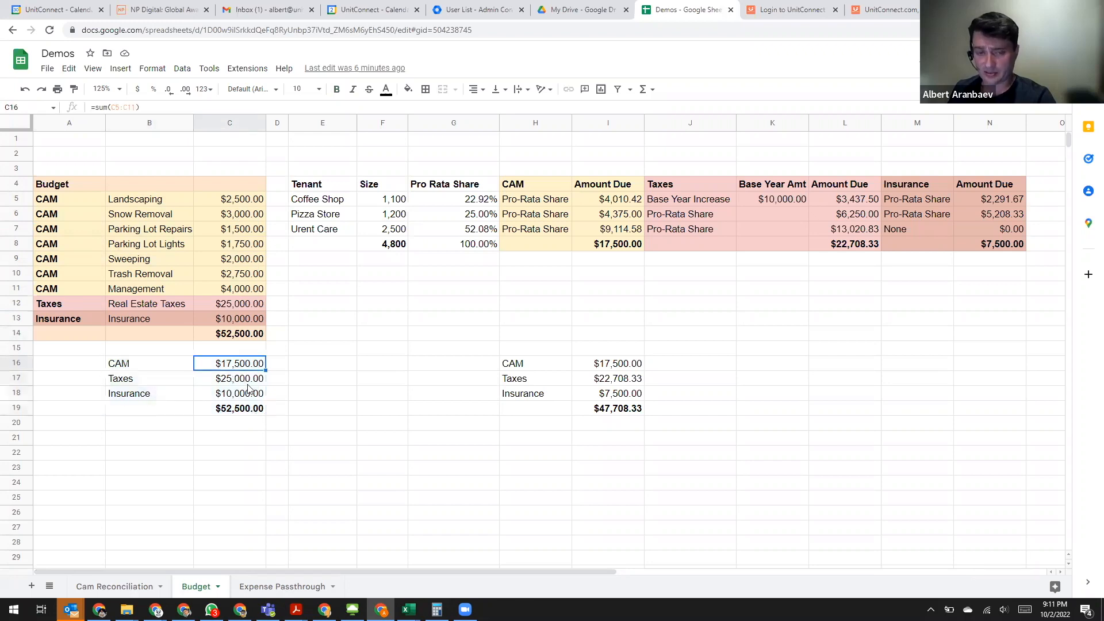
click(253, 382)
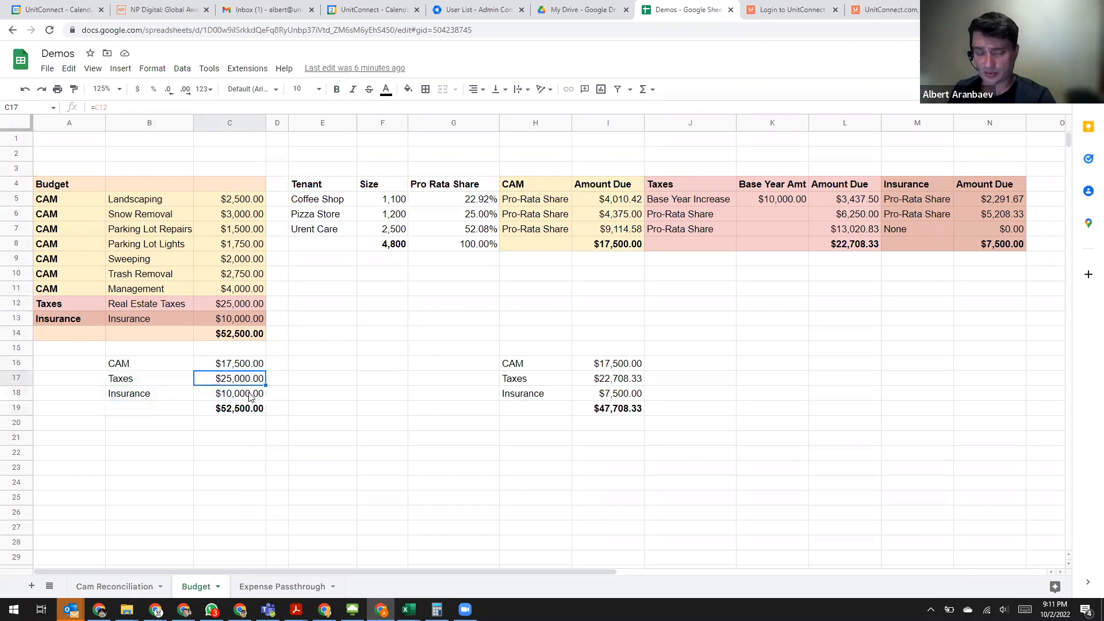
click(243, 397)
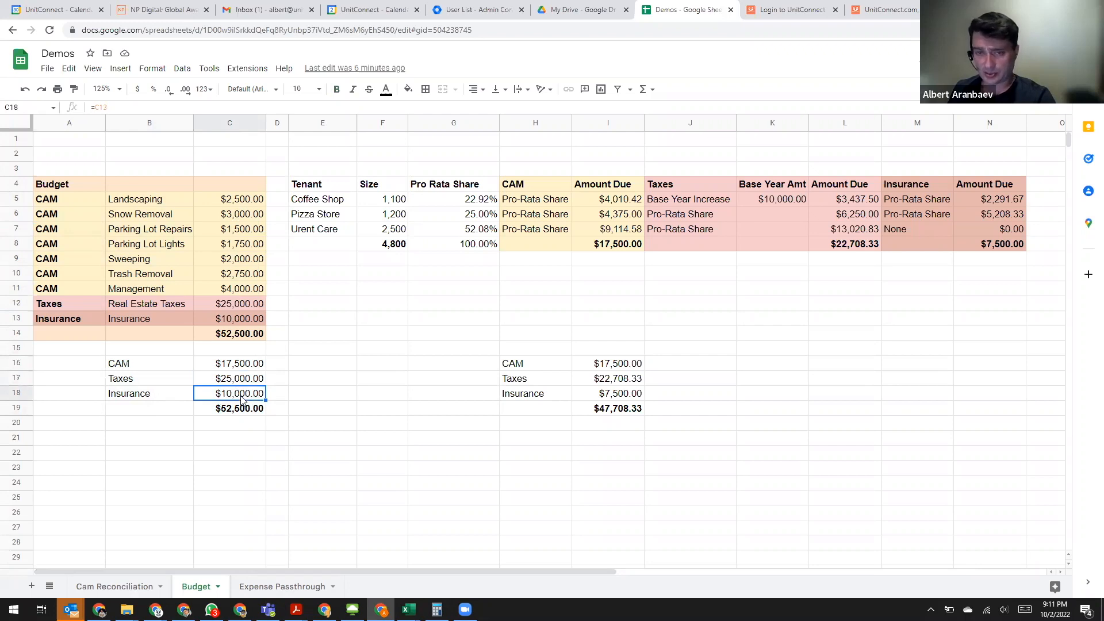
- Examine the tenant list and CAM allocation, comparing the Coffee Shop's amount due with the budgeted CAM total
click(320, 185)
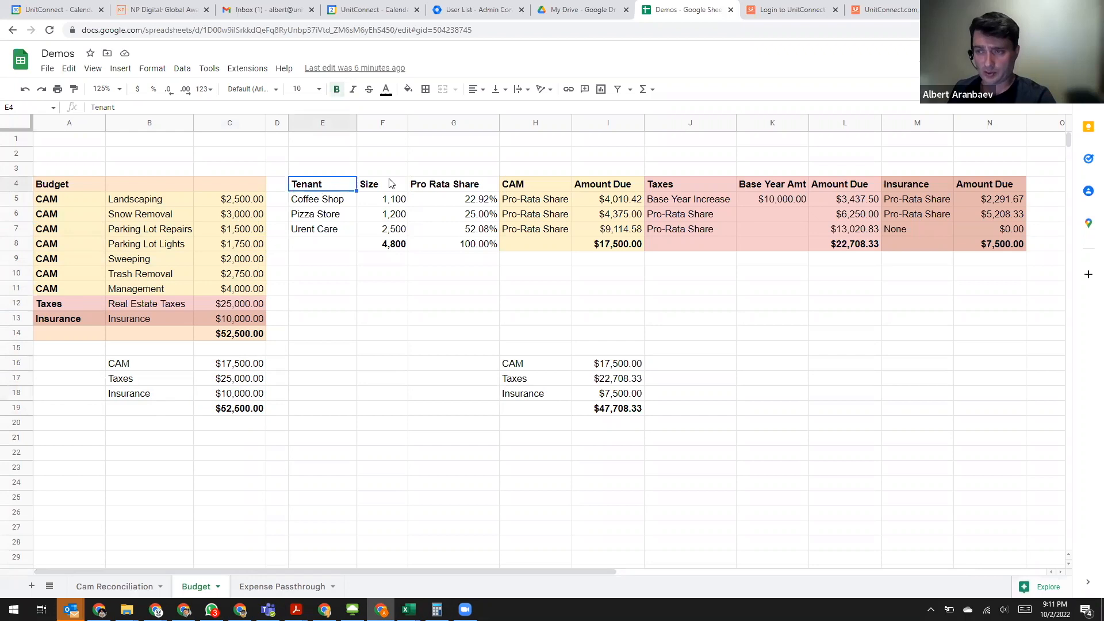
click(317, 205)
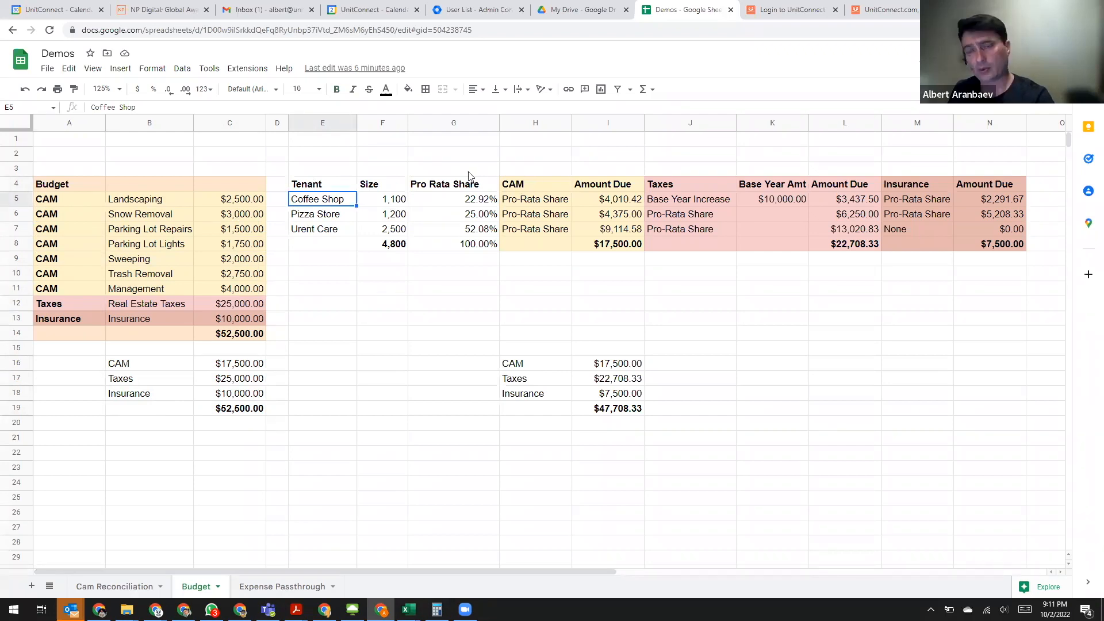
click(510, 168)
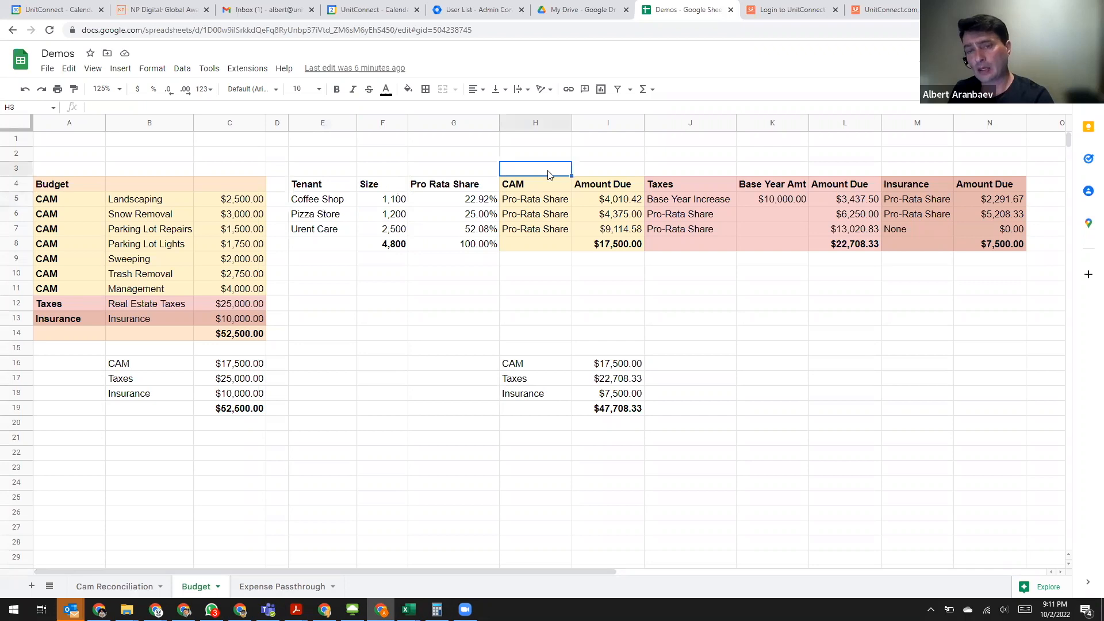
drag(531, 188, 549, 243)
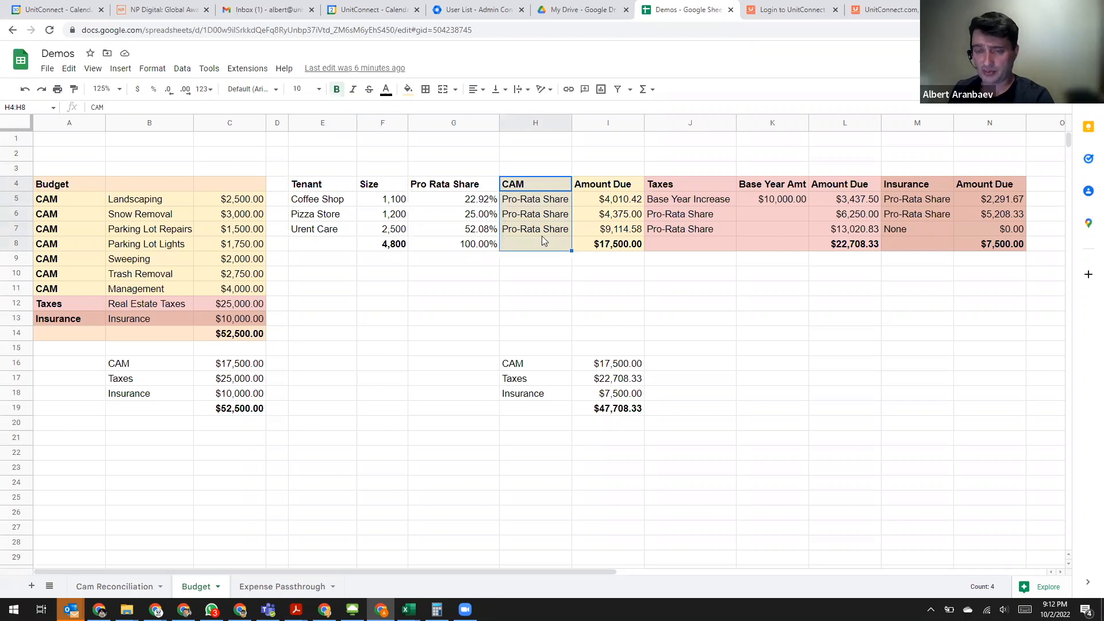
click(613, 188)
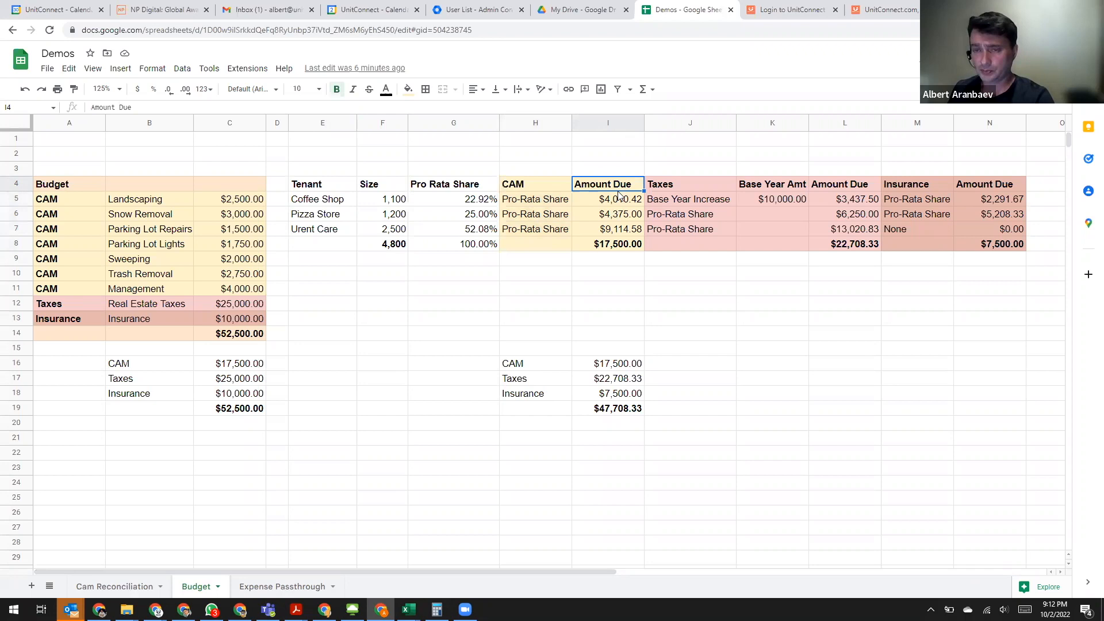
key(Down)
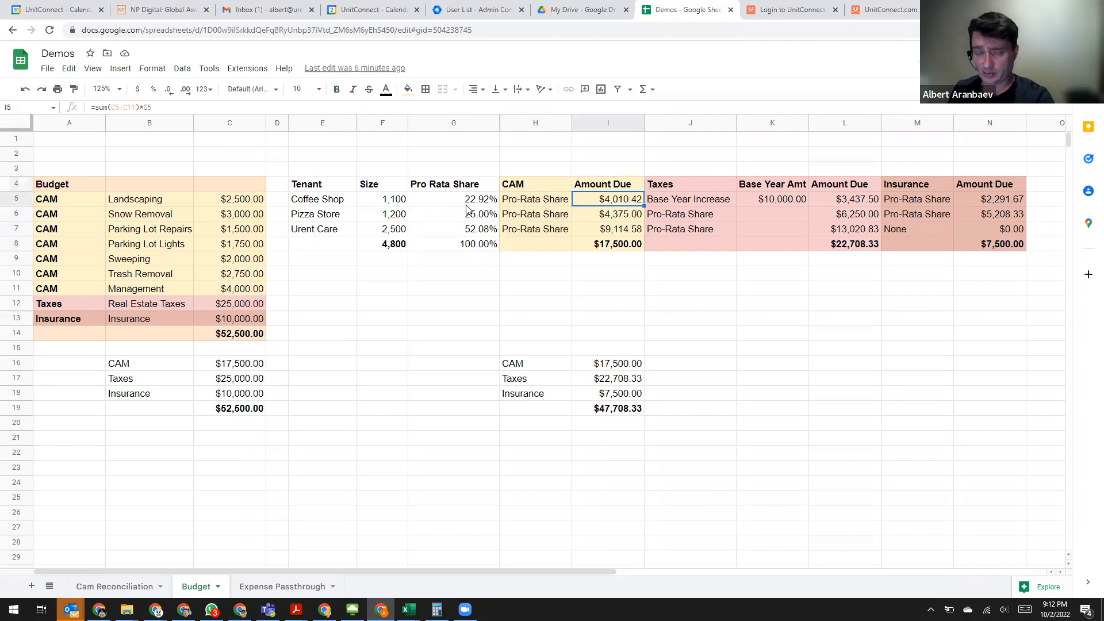
click(225, 368)
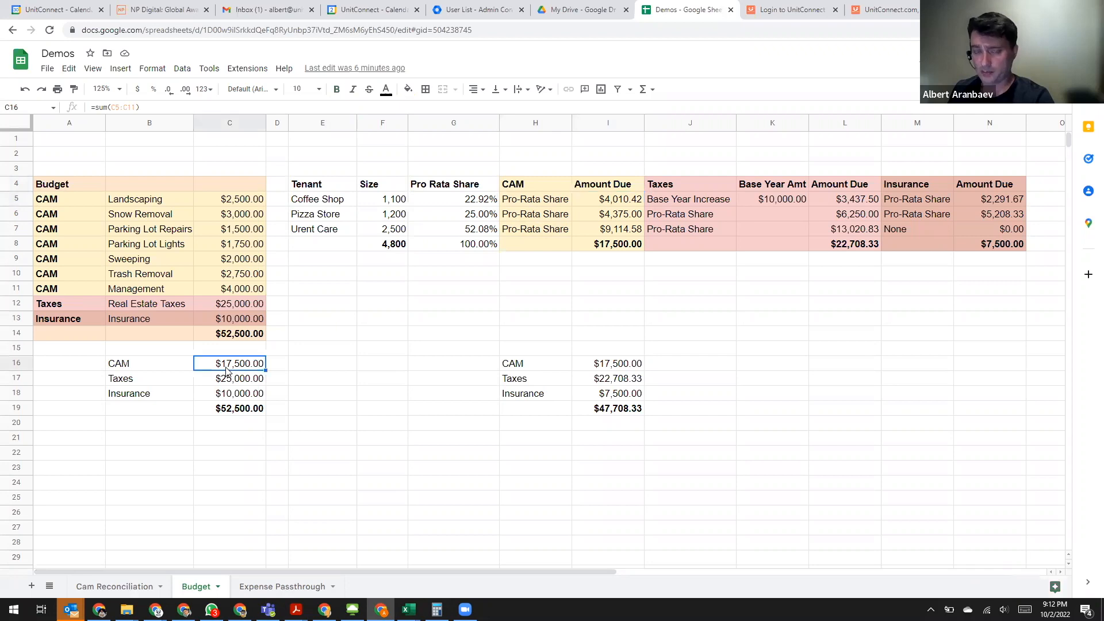
click(619, 203)
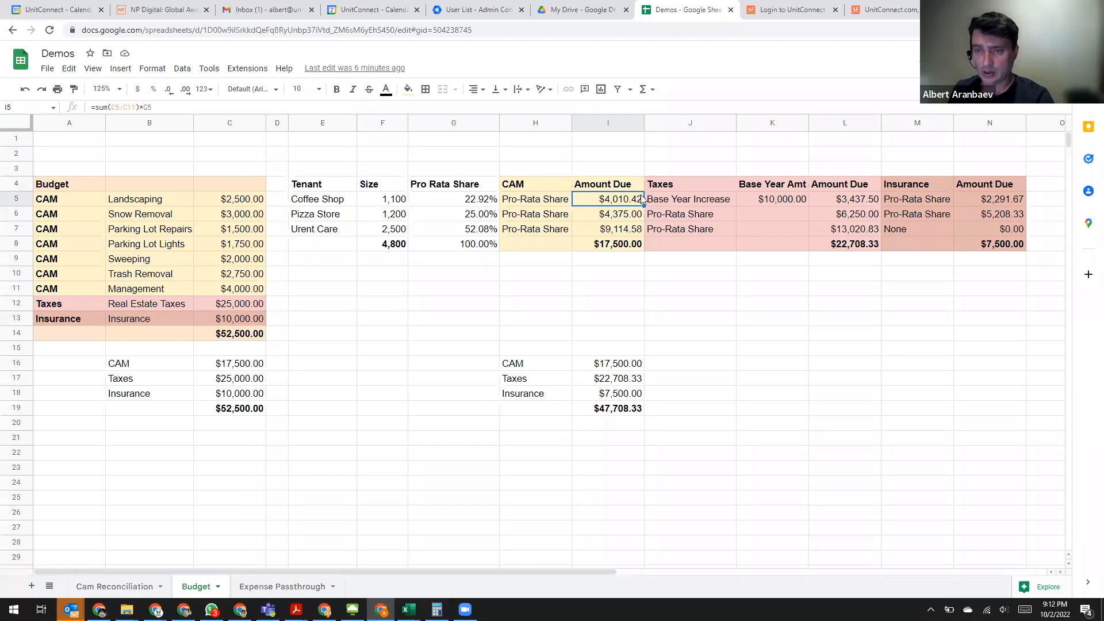
- Examine each tenant's Taxes allocation, including the Coffee Shop's base year increase, its pro rata share and the amount due total
click(682, 185)
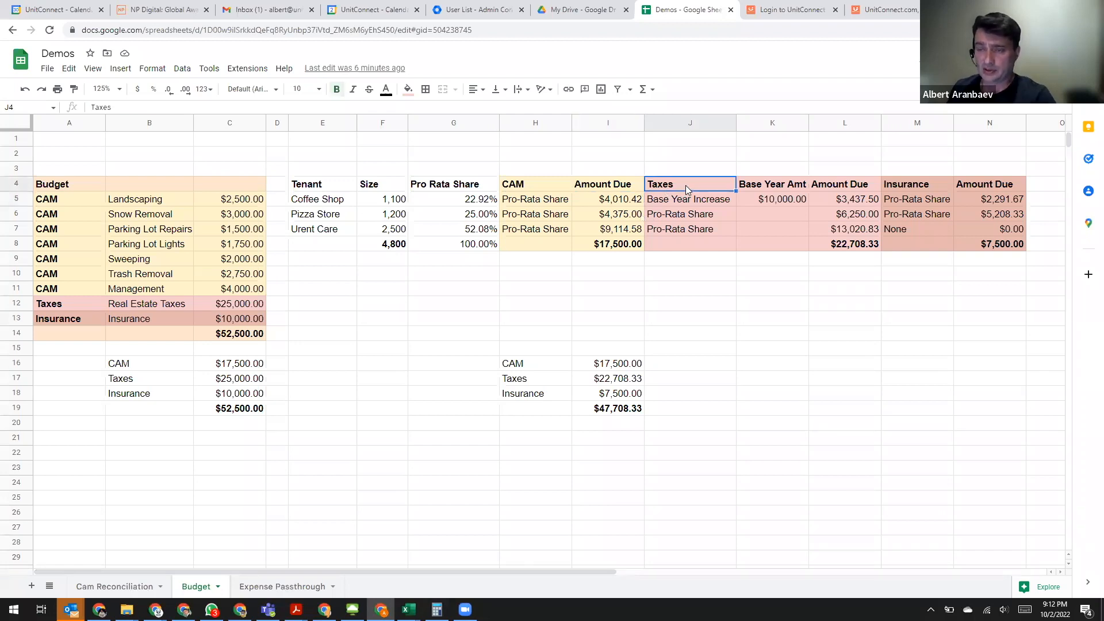
drag(860, 188, 680, 229)
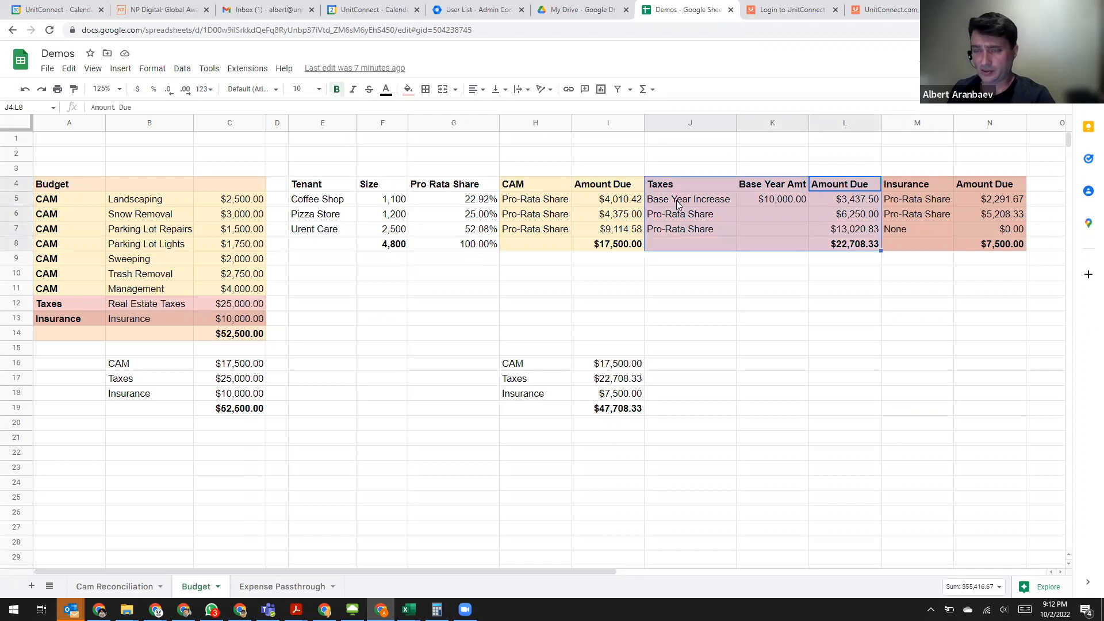
click(676, 200)
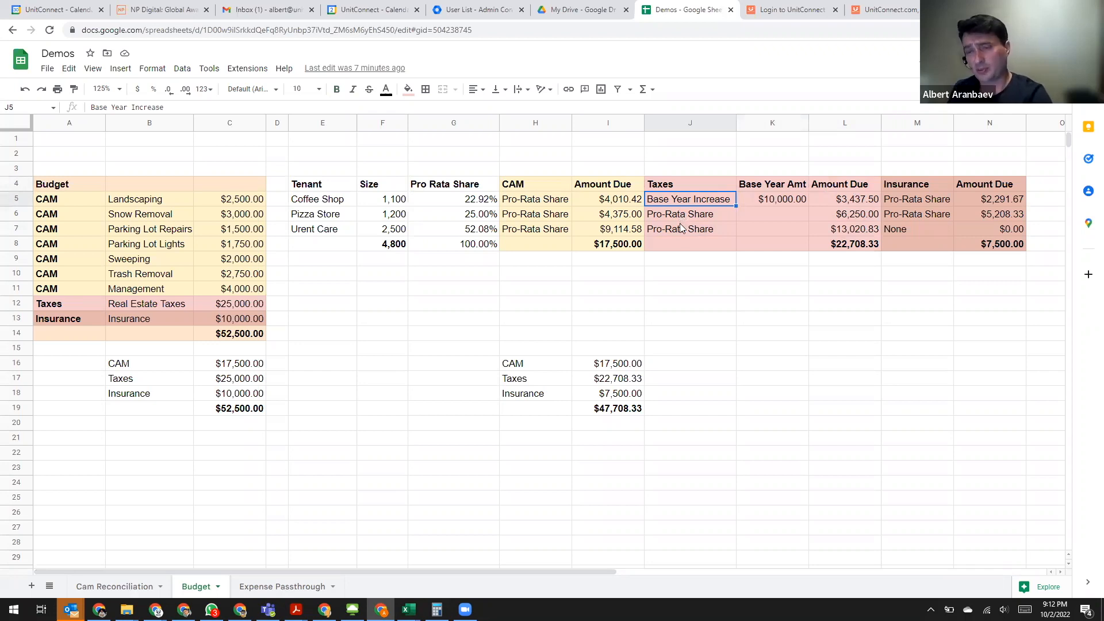
click(680, 216)
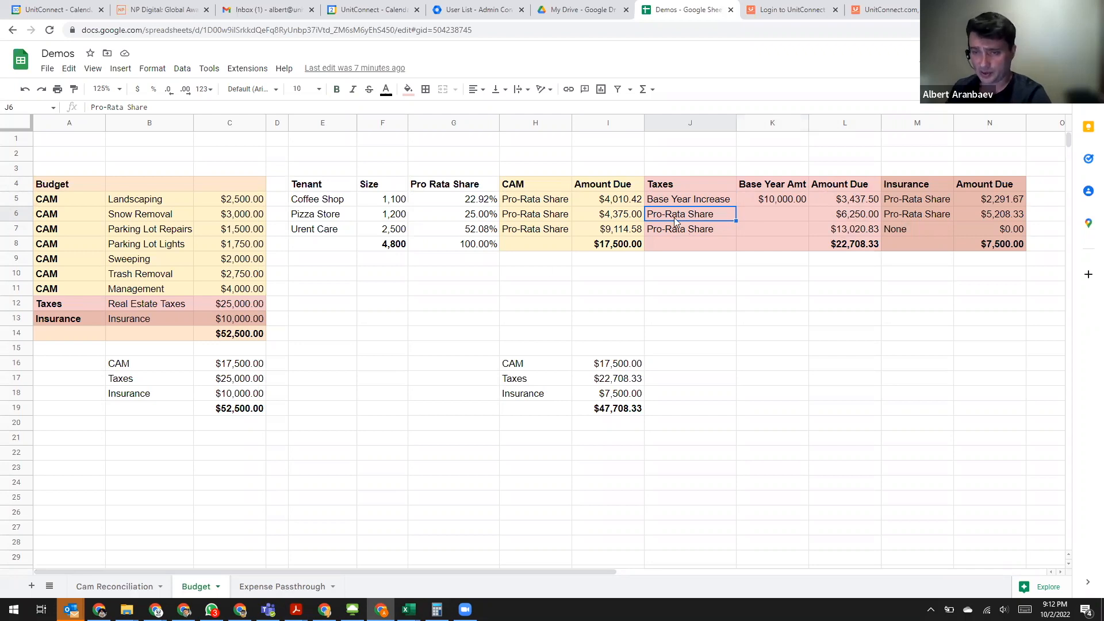
shift+click(872, 218)
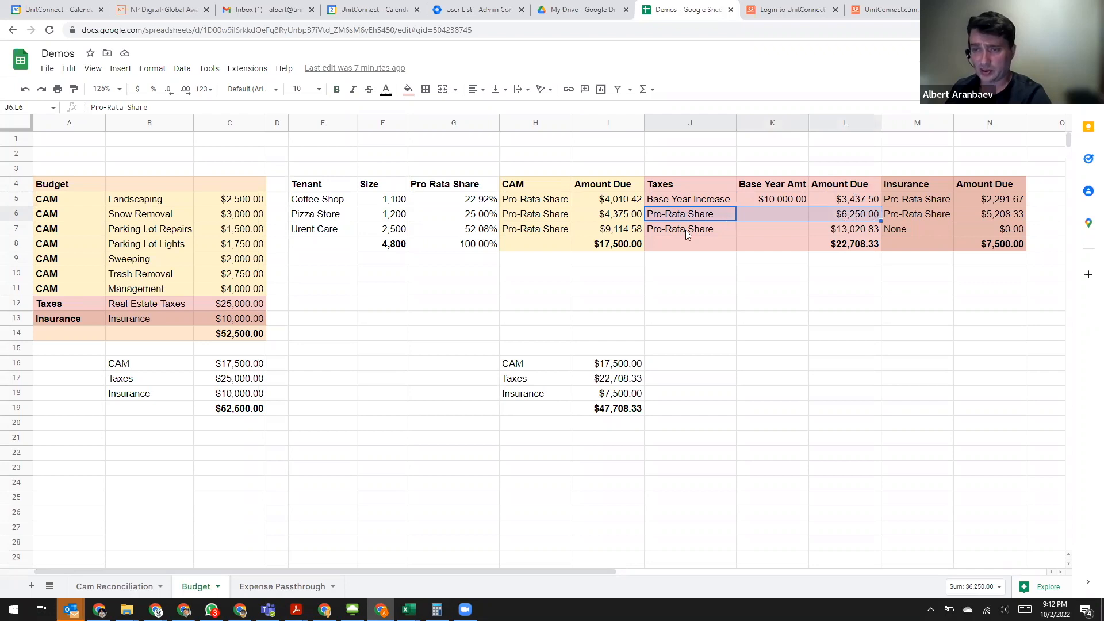
drag(708, 231, 844, 232)
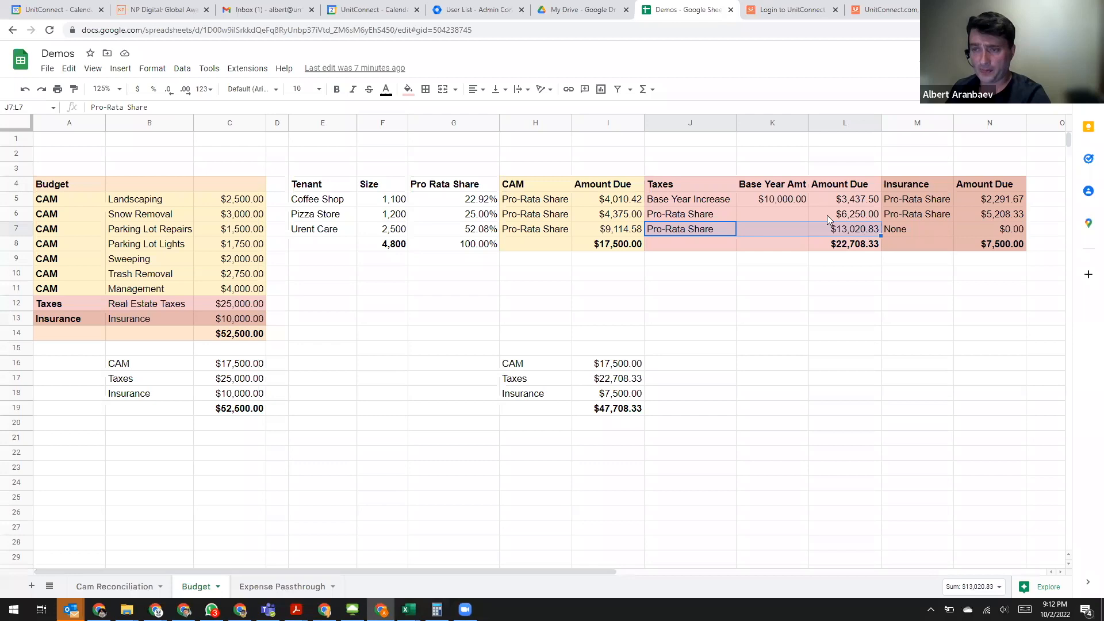
click(687, 199)
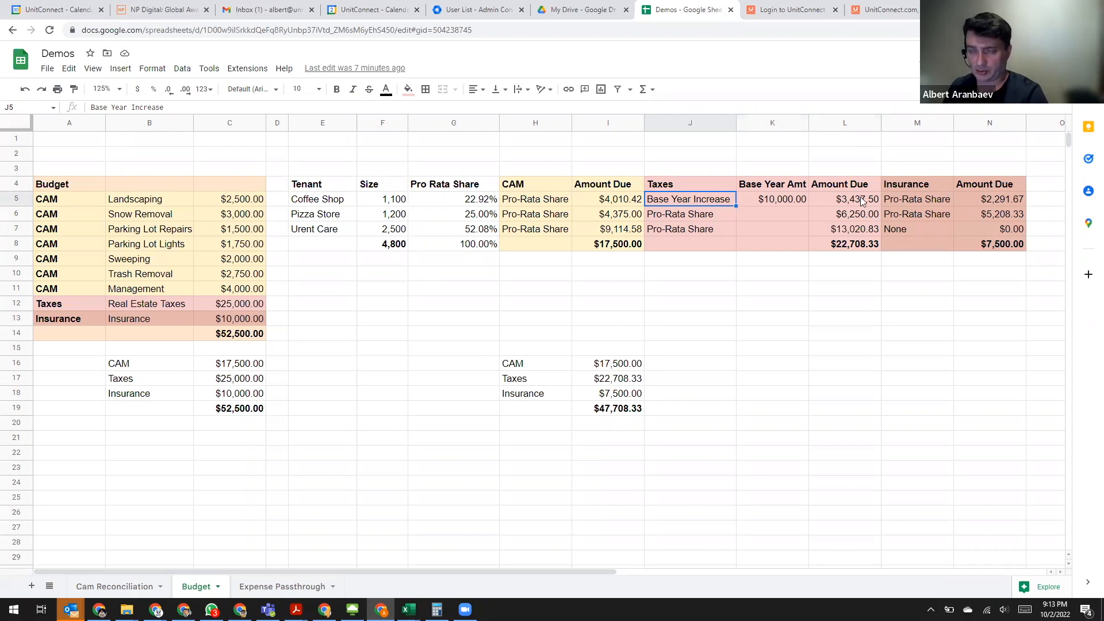
key(Left)
key(Left)
key(Left)
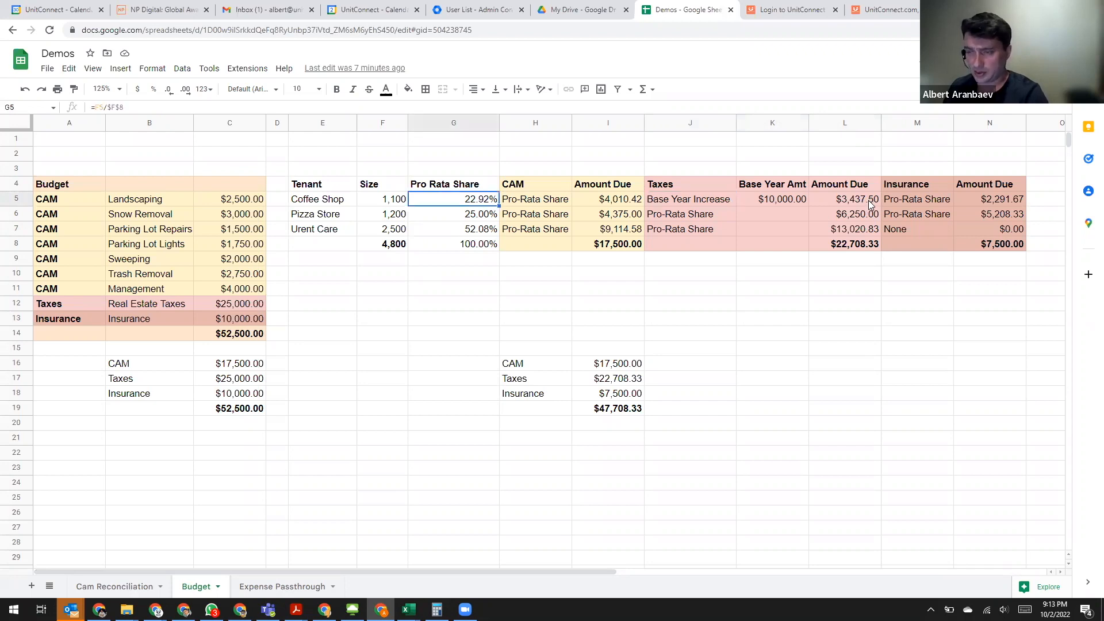
click(868, 200)
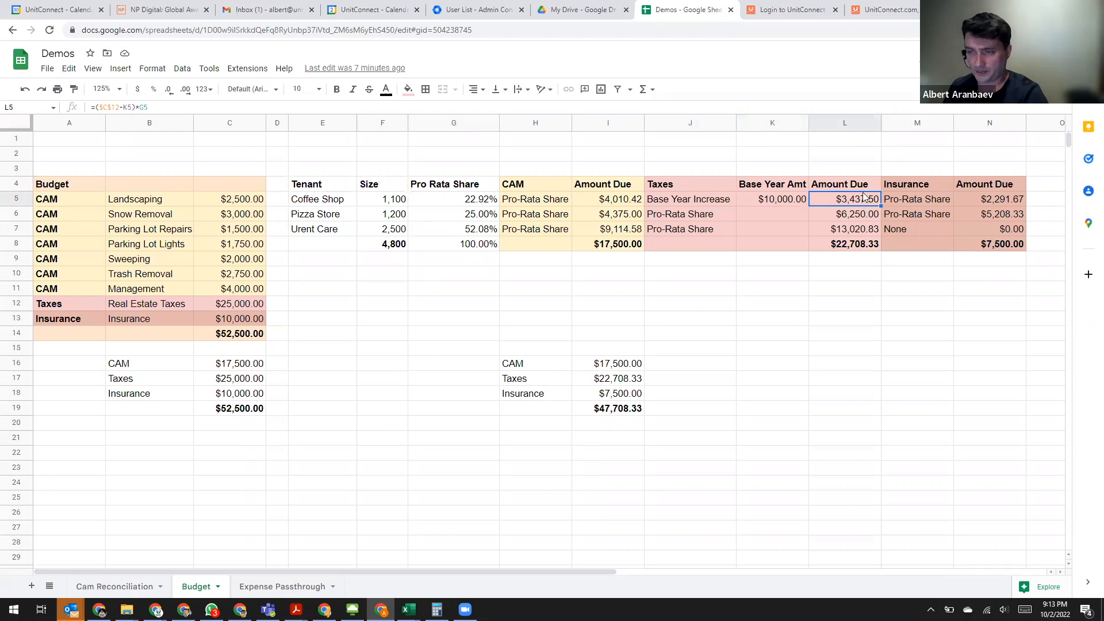
click(862, 246)
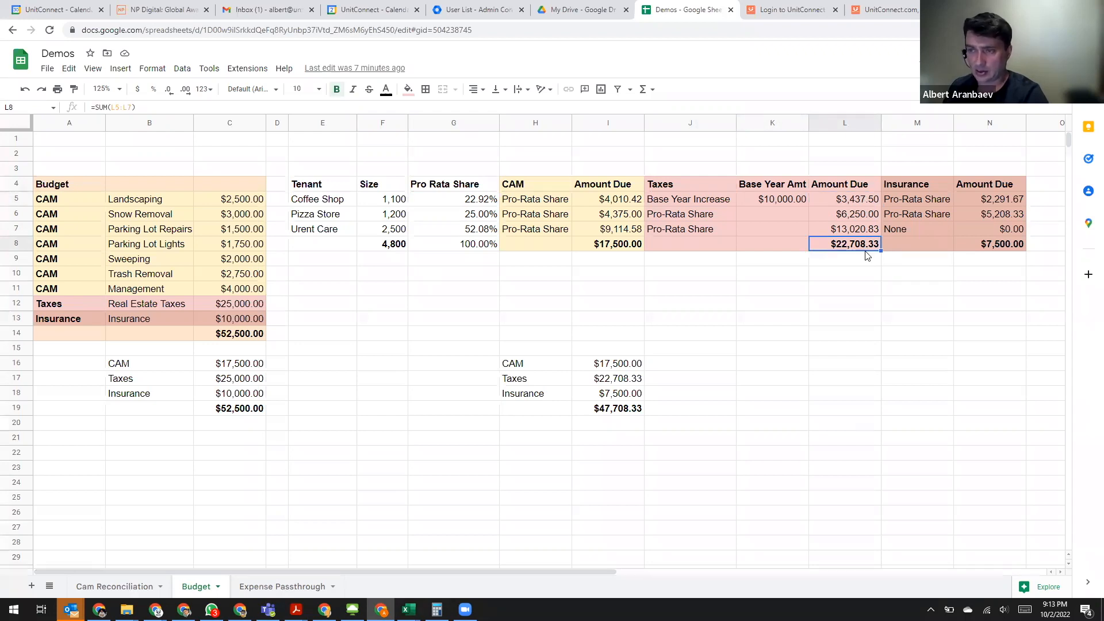
- Compare the Coffee Shop's Base Year Increase rule for Taxes with the total taxes amount due and the Insurance column
click(917, 181)
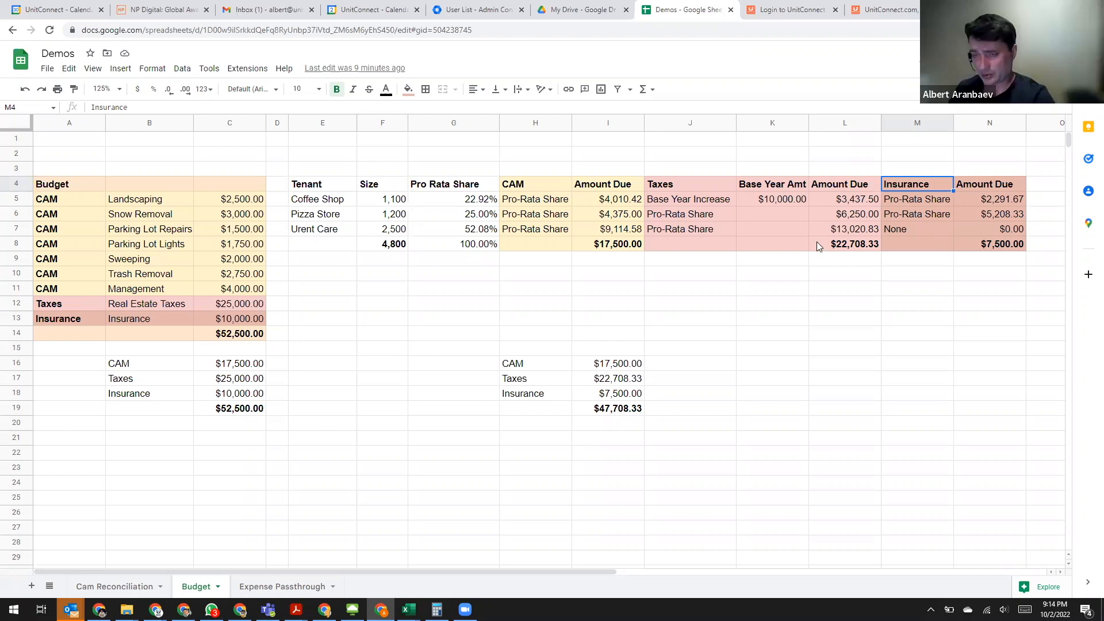
click(711, 203)
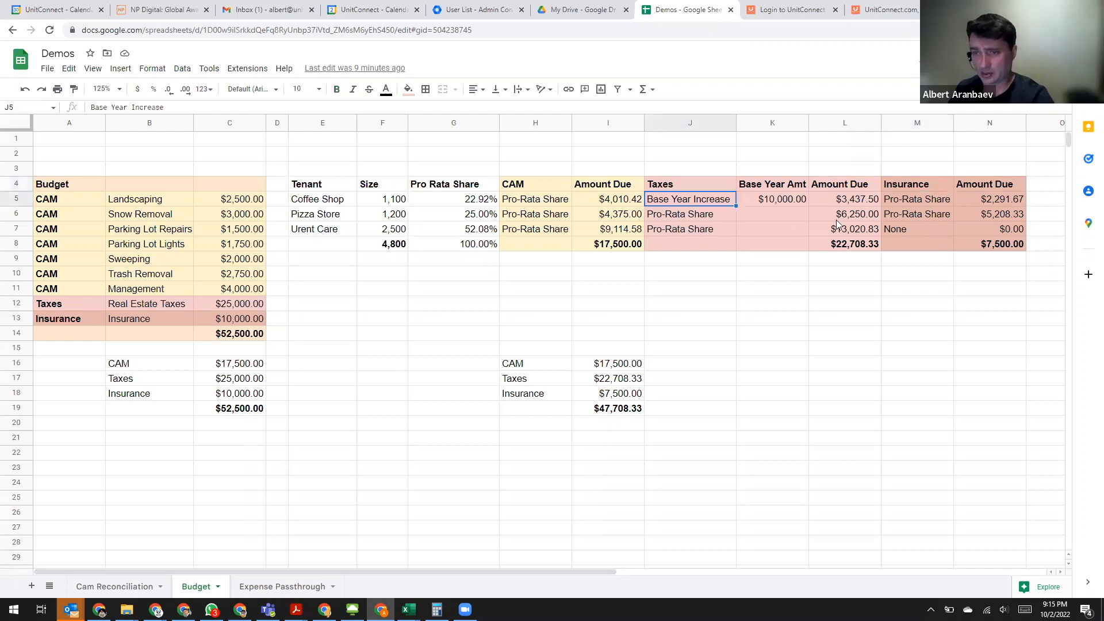
click(852, 247)
click(677, 203)
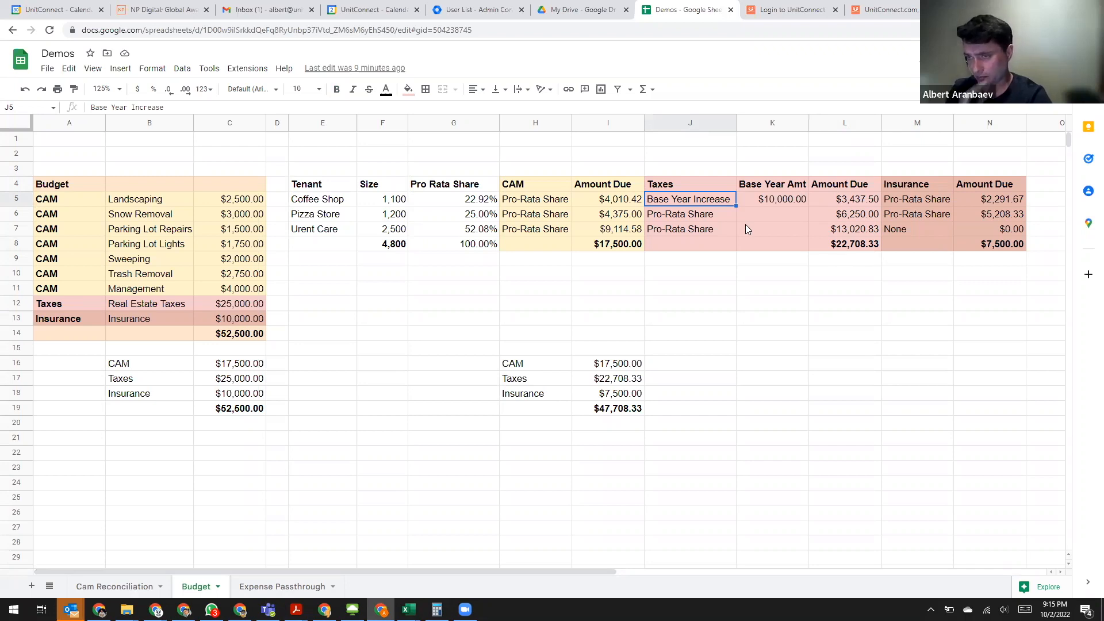
- Examine each tenant's Insurance rule and the insurance total, and compare the summary in H16:I19 with the budget total in C19
click(910, 187)
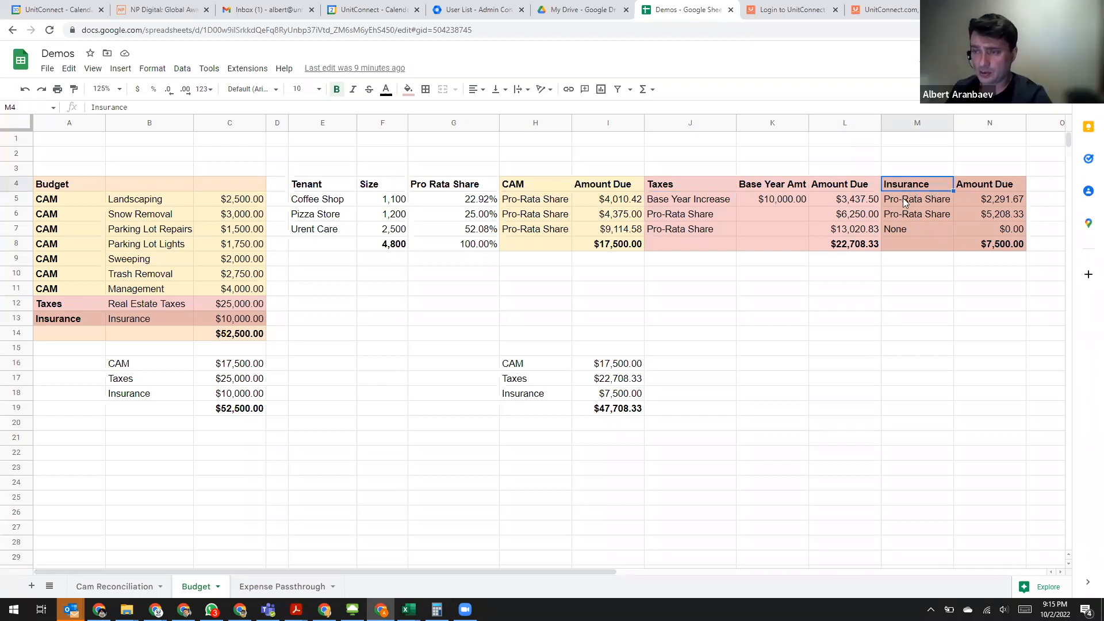
click(921, 198)
drag(921, 201, 921, 213)
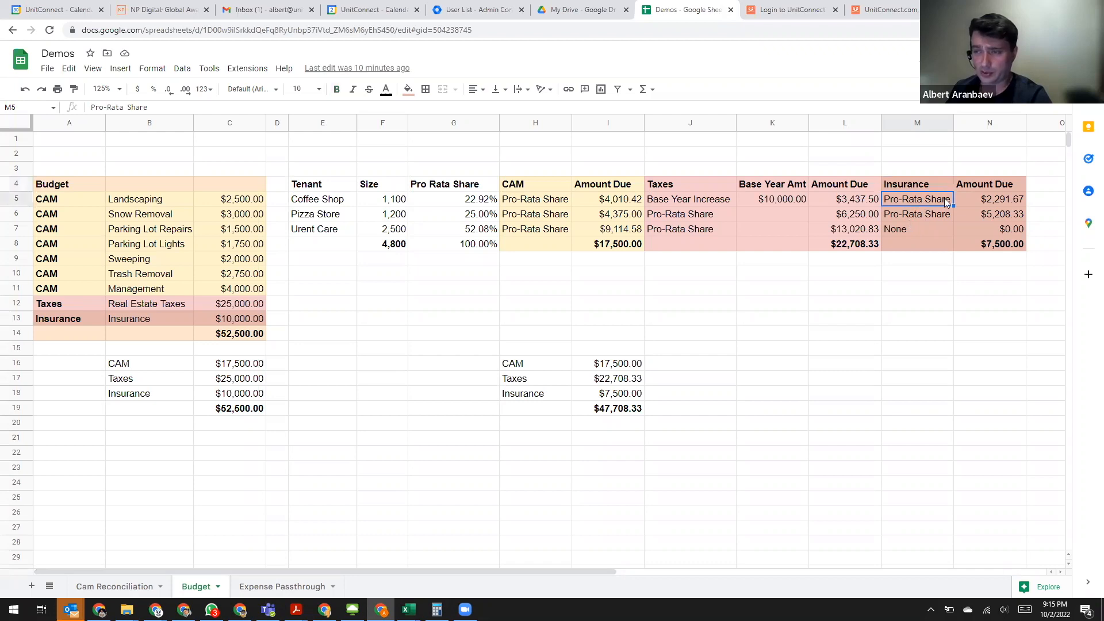
click(909, 231)
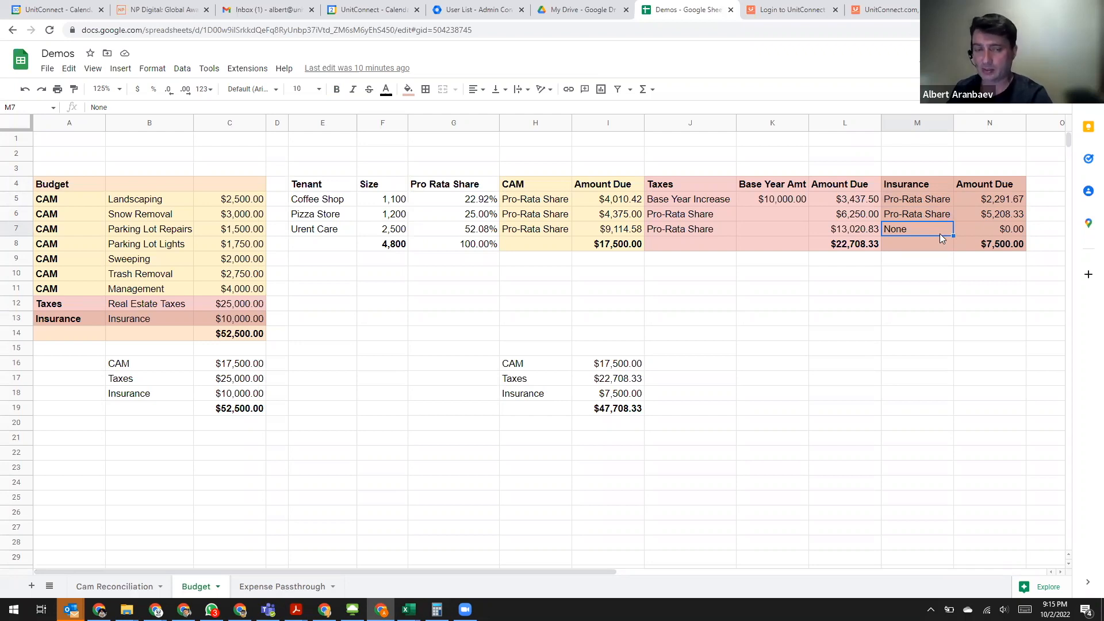
click(1001, 248)
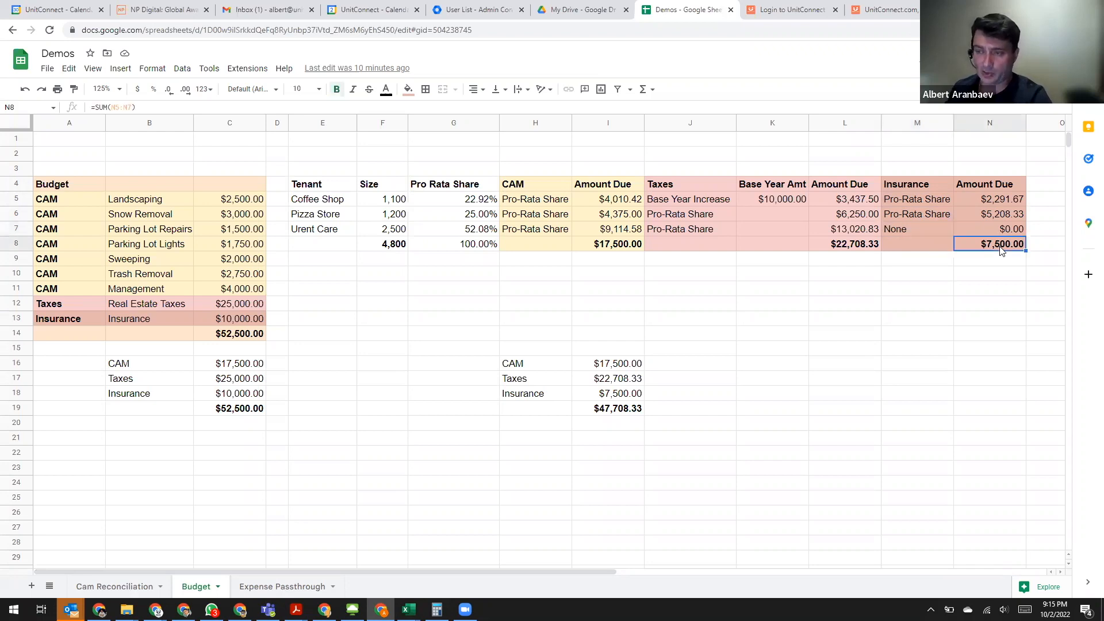
drag(535, 363, 595, 415)
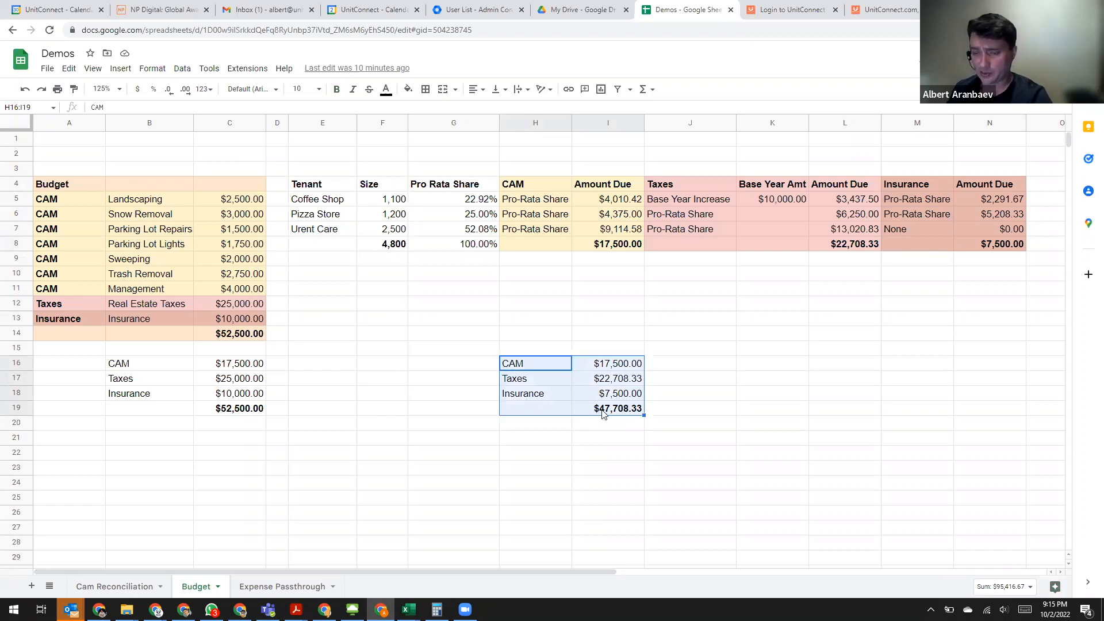
click(228, 409)
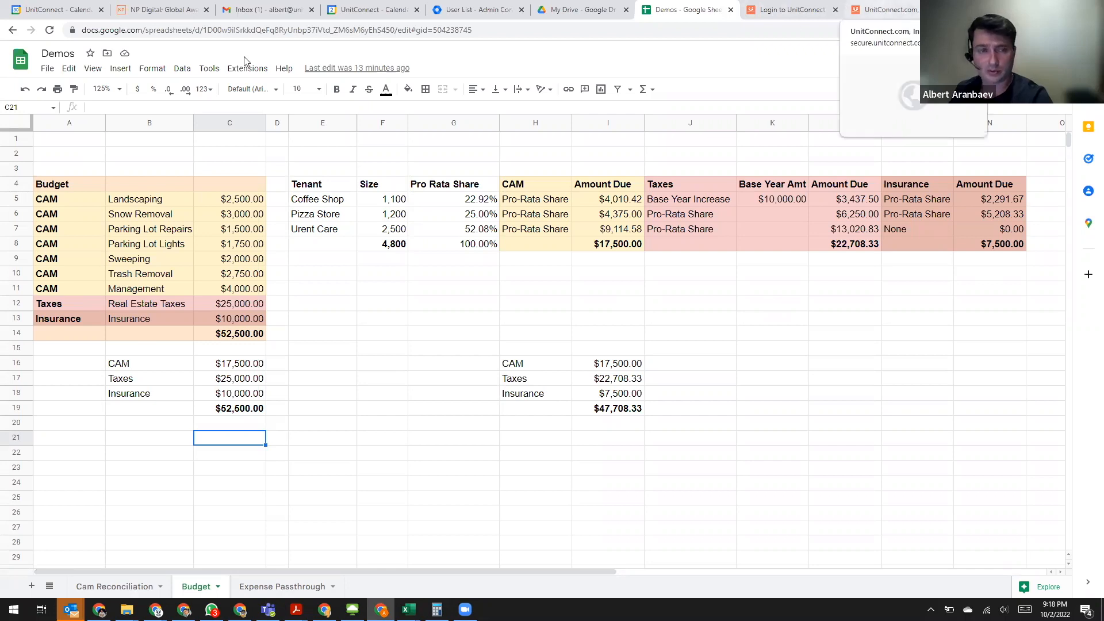
- Switch to UnitConnect and open the property budget of Medford Holdings, LLC
key(ctrl+9)
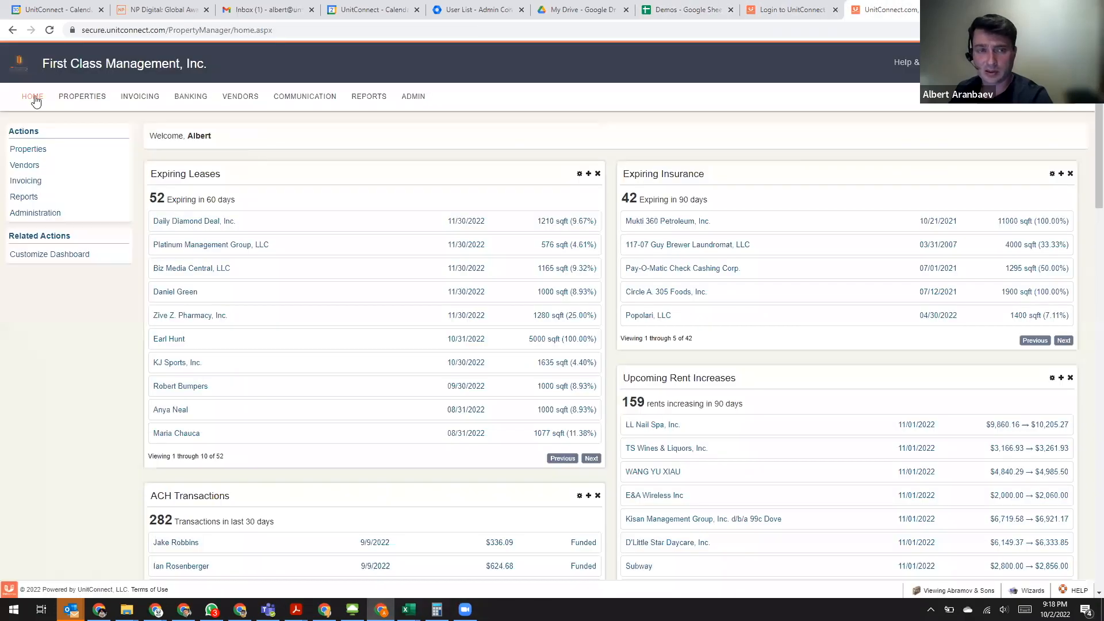
click(82, 96)
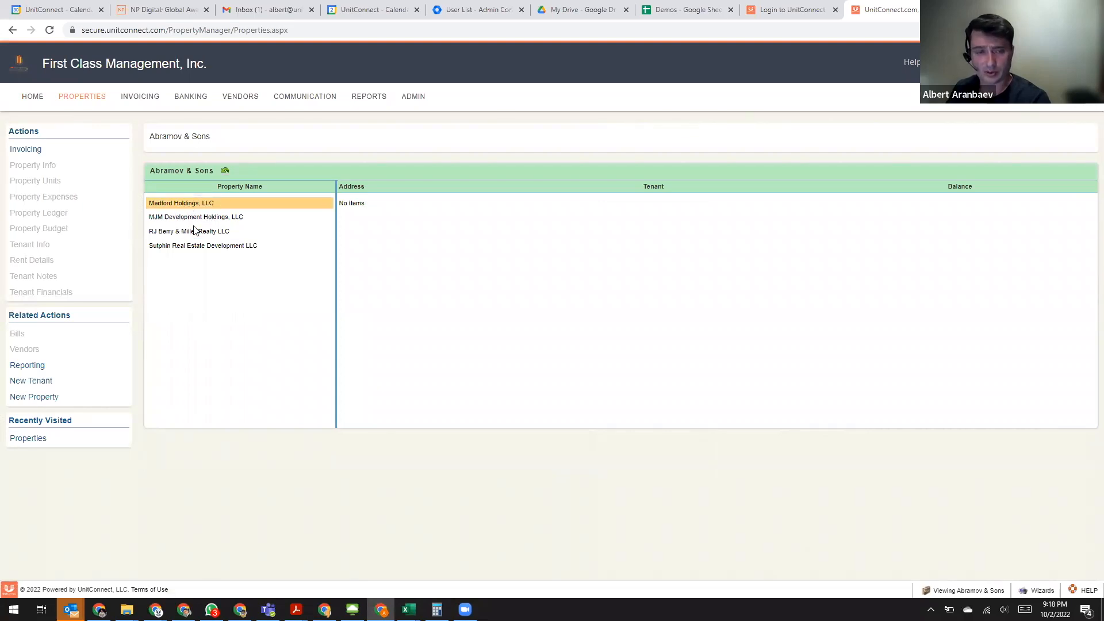
click(194, 230)
click(195, 205)
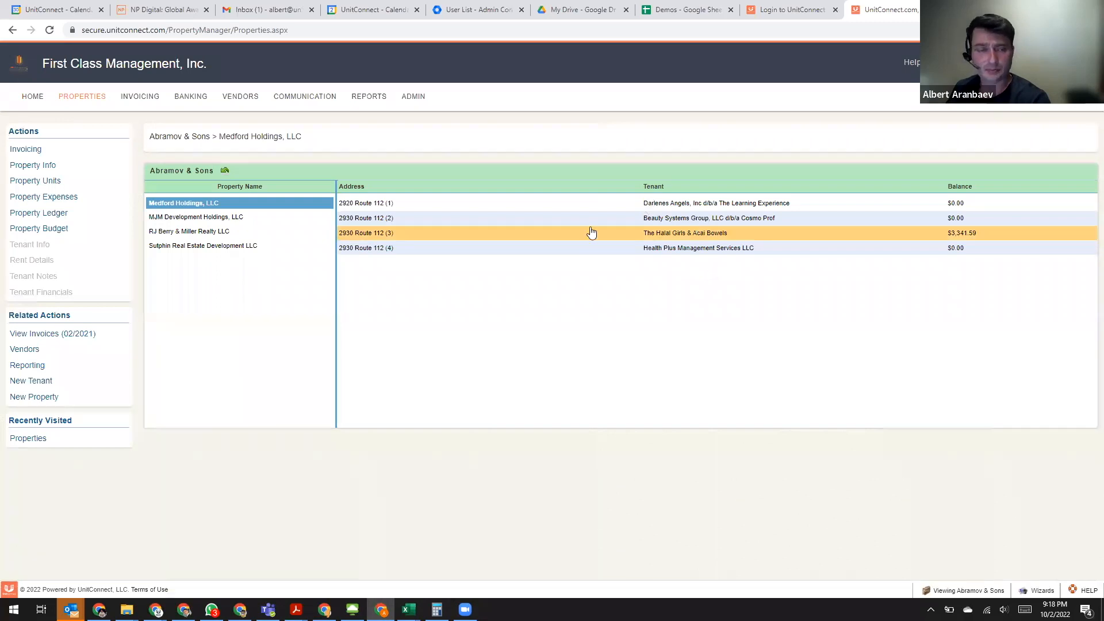
click(43, 229)
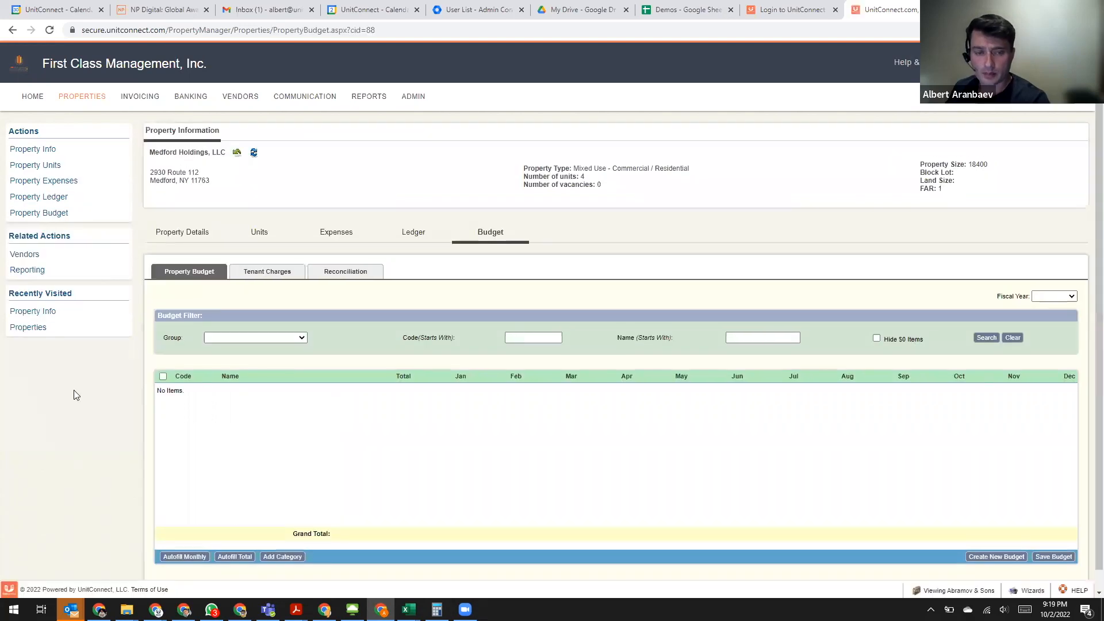
- Start a new budget for the year 2023, created by selection instead of copied from a prior year
scroll(98, 456, down, 1)
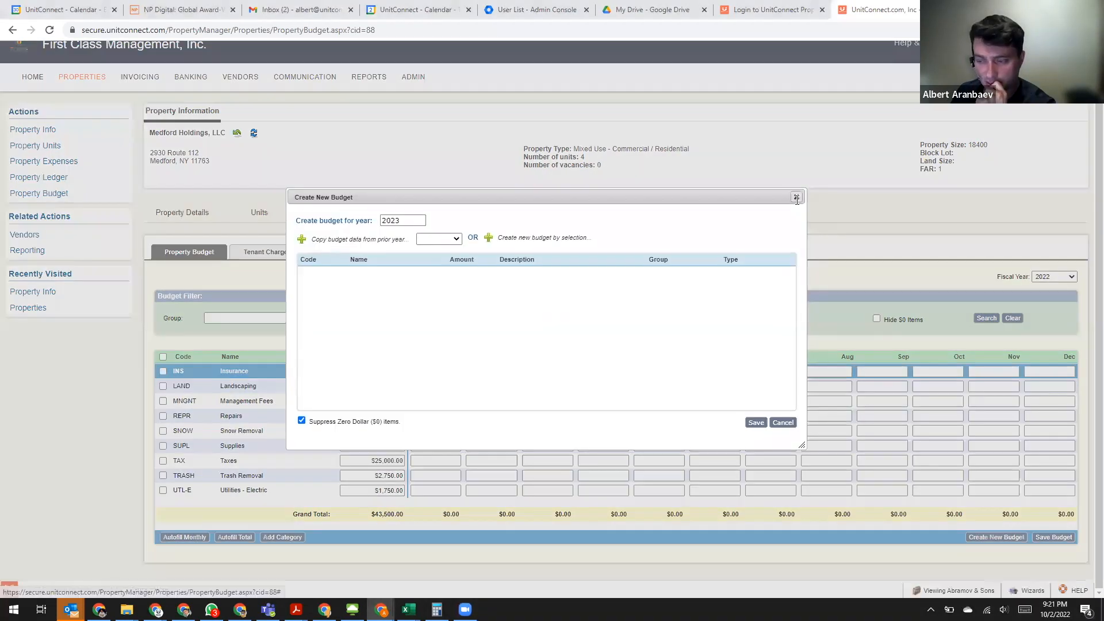
click(796, 198)
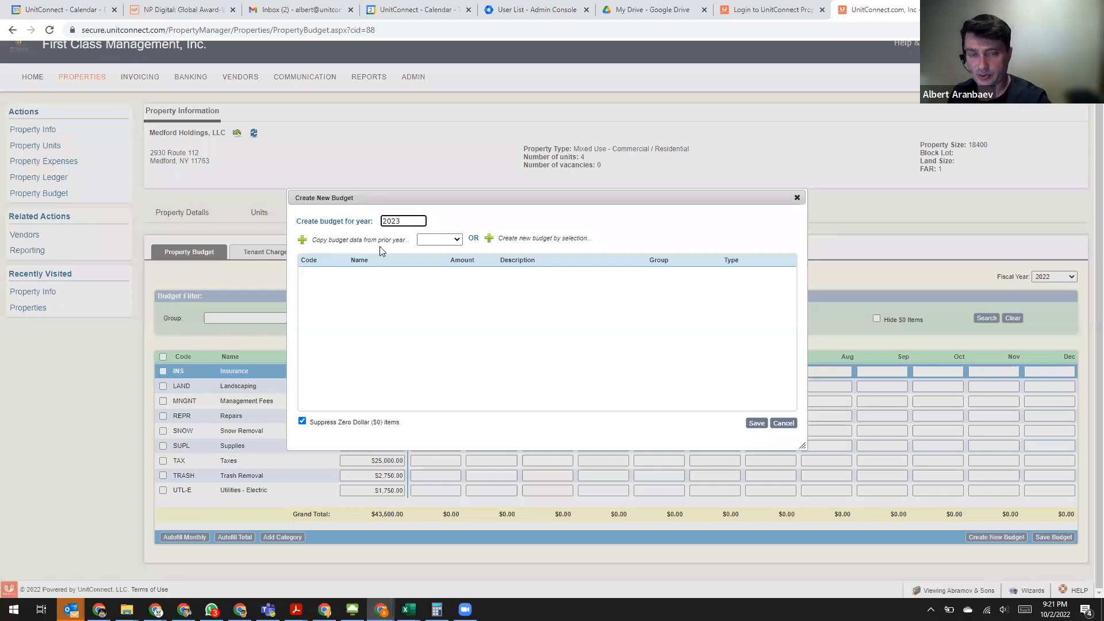
click(538, 240)
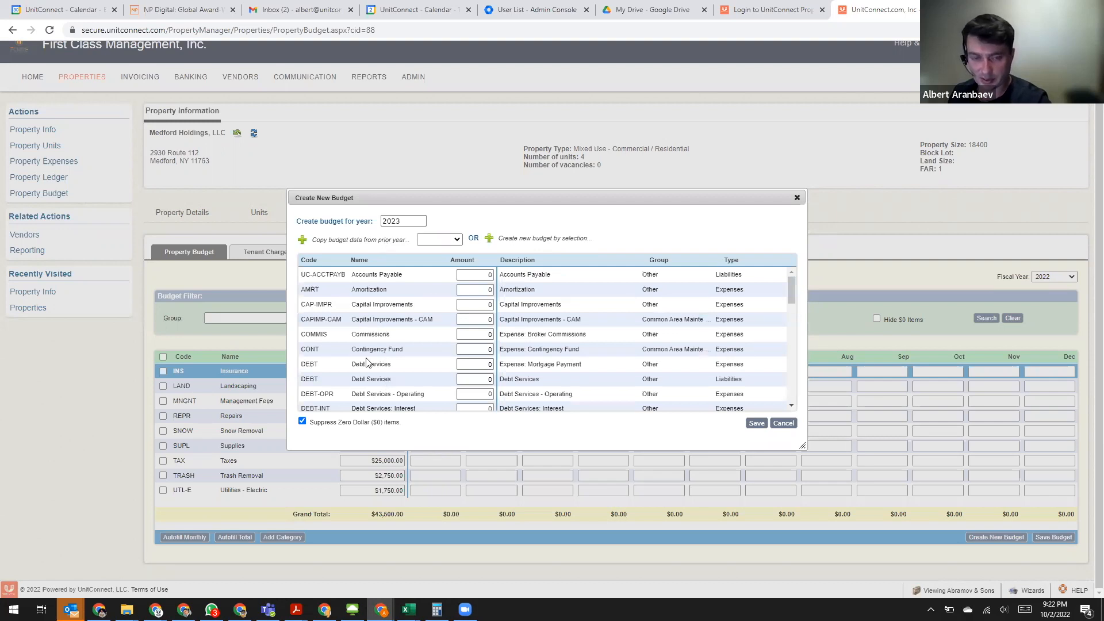
- Set the 2023 budget amounts for Insurance (INS) to 10000 and Landscaping to 2500
scroll(385, 383, down, 3)
click(492, 313)
text(10000)
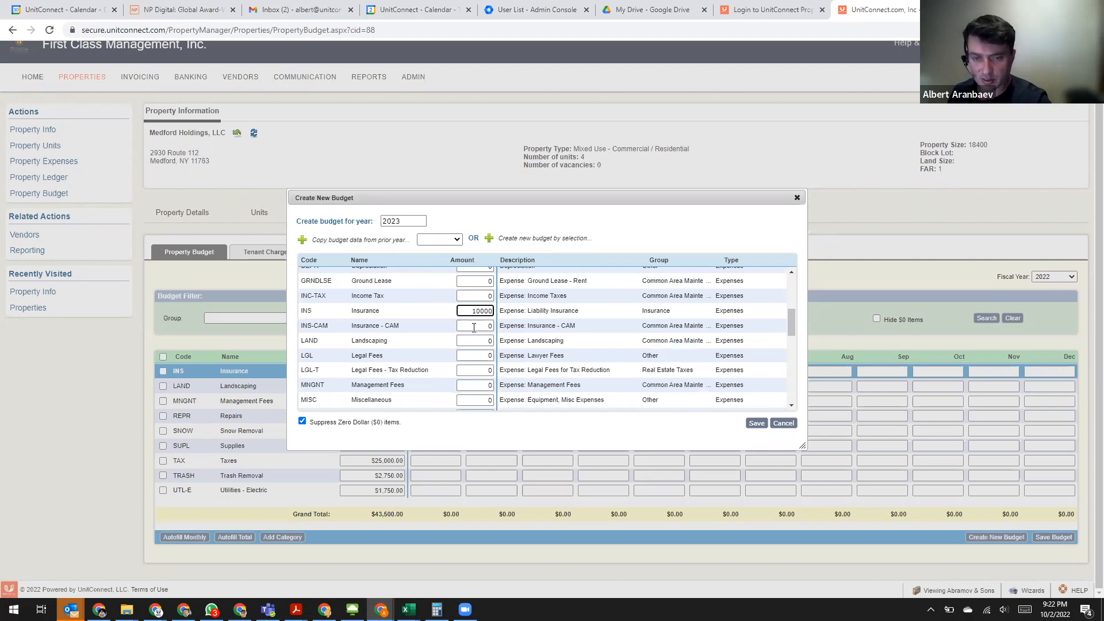
click(474, 328)
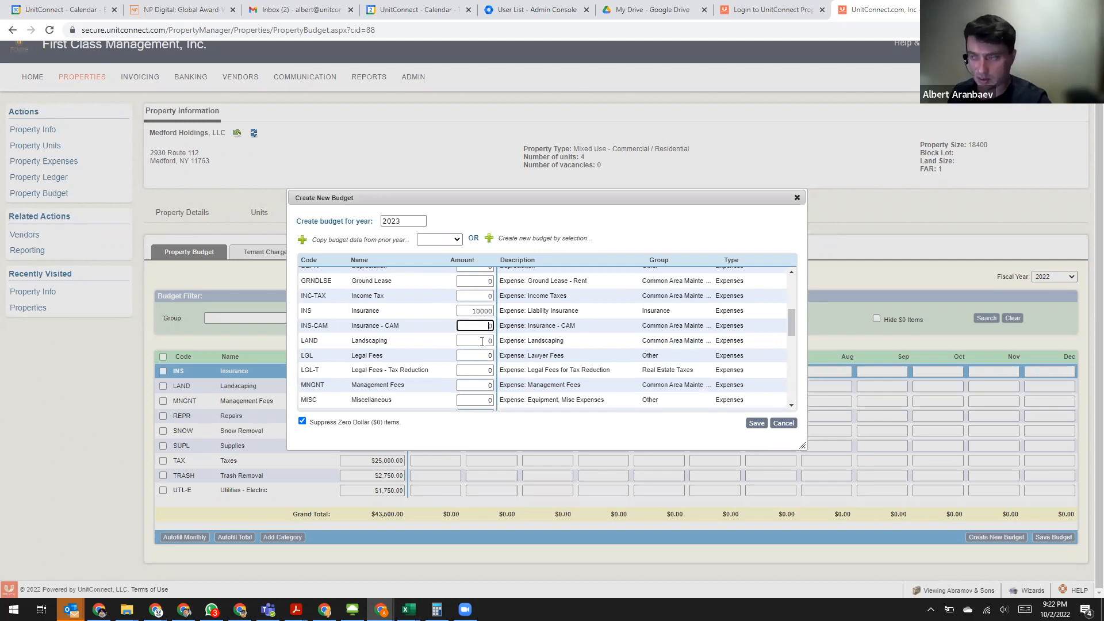
key(Tab)
text(2500)
- Set the budget amounts for Management Fees to 4000 and Repairs to 1500
scroll(419, 370, down, 1)
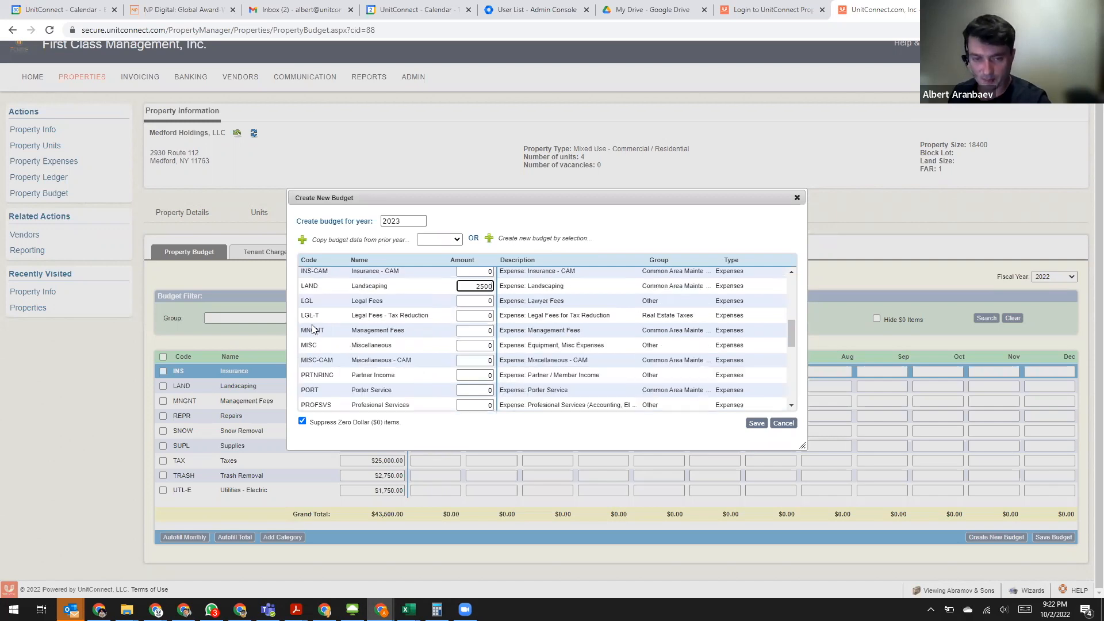
click(477, 327)
text(4000)
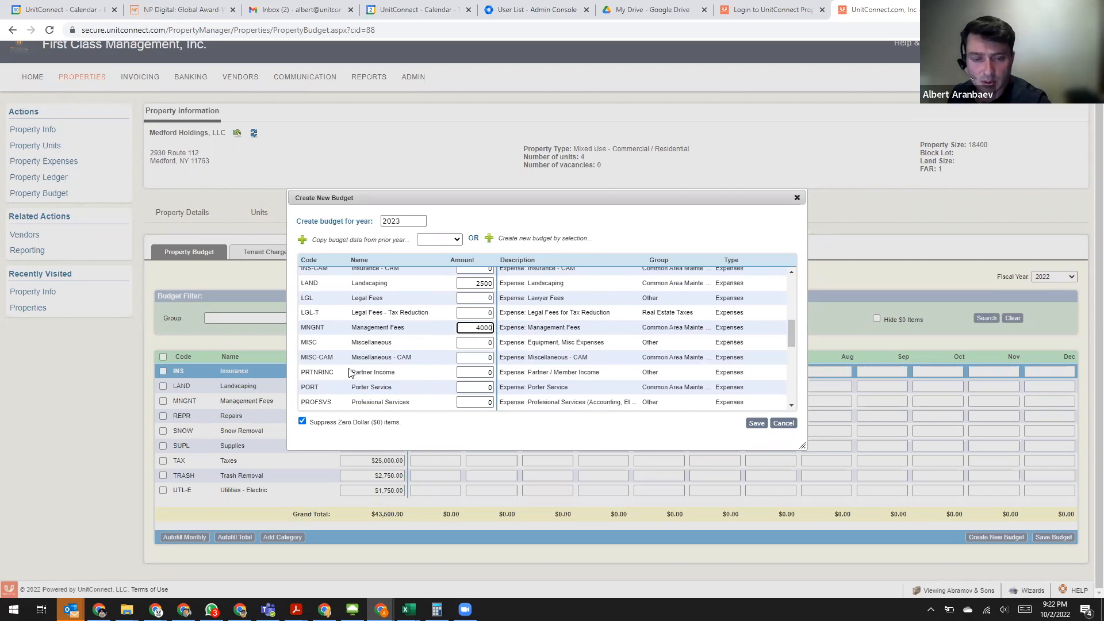
scroll(403, 368, down, 1)
click(562, 379)
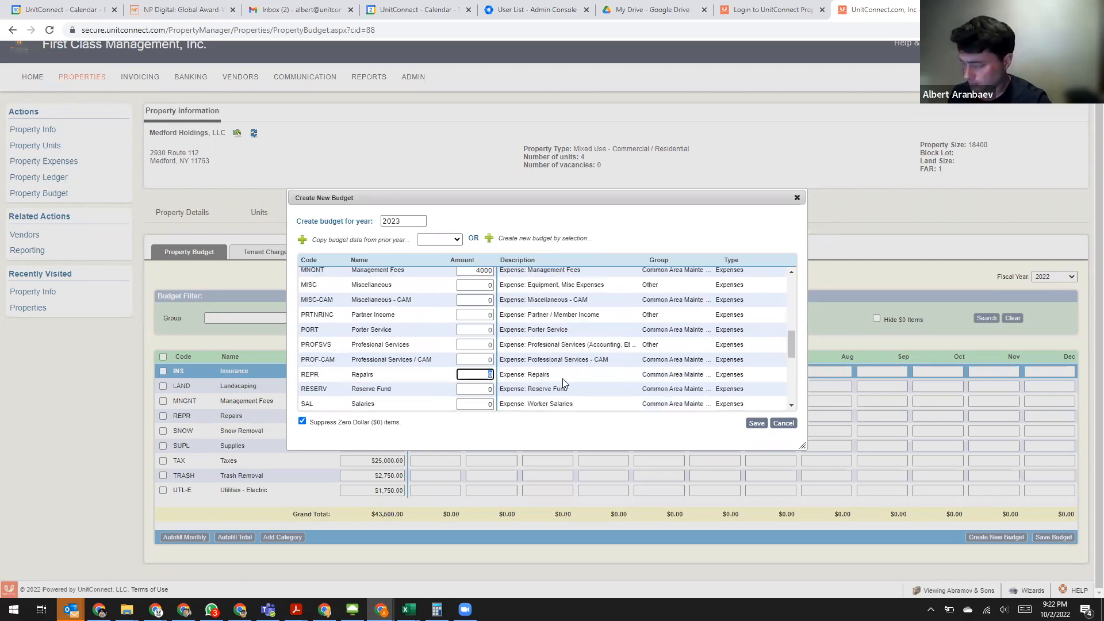
text(1500)
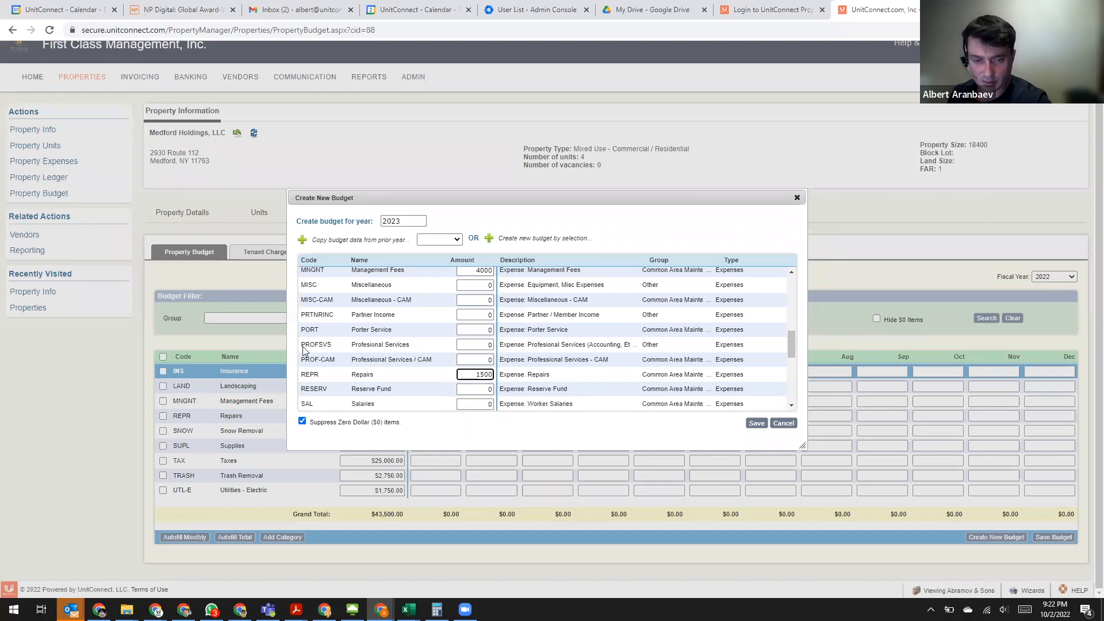
- Set the budget amounts for Snow Removal to 3000 and Sweeping to 2000
scroll(304, 350, down, 1)
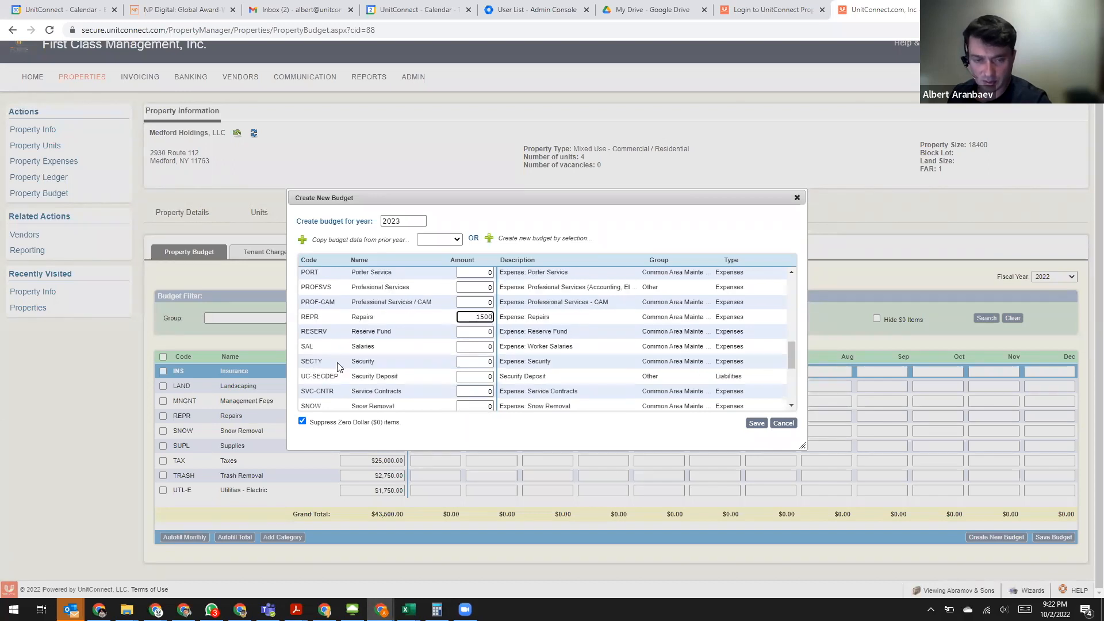
scroll(337, 367, down, 1)
click(576, 351)
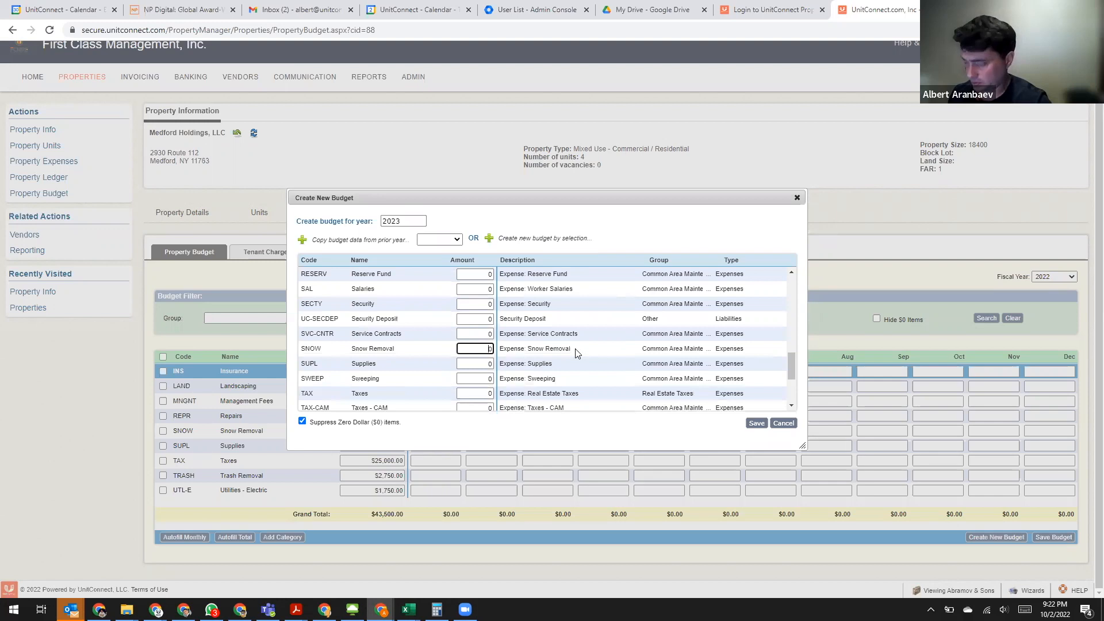
text(3000)
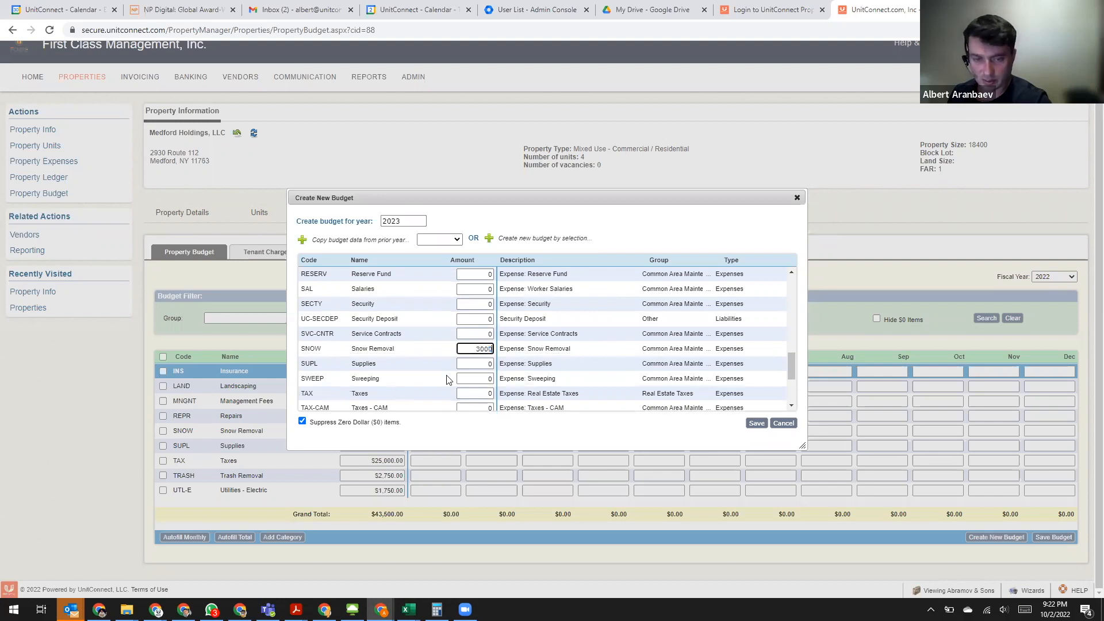
click(568, 382)
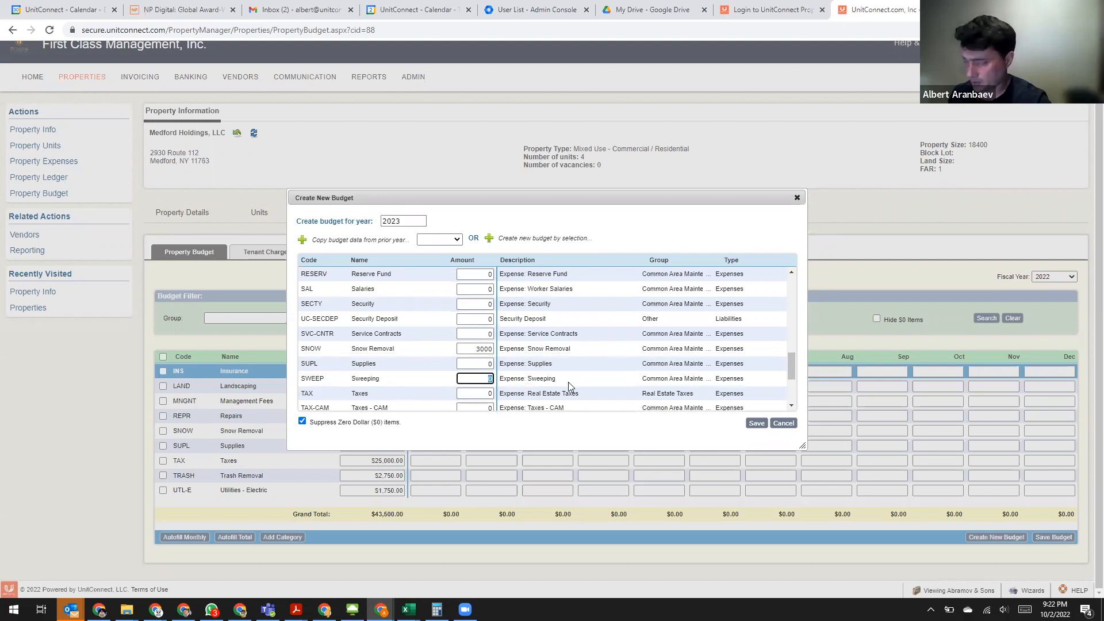
text(2000)
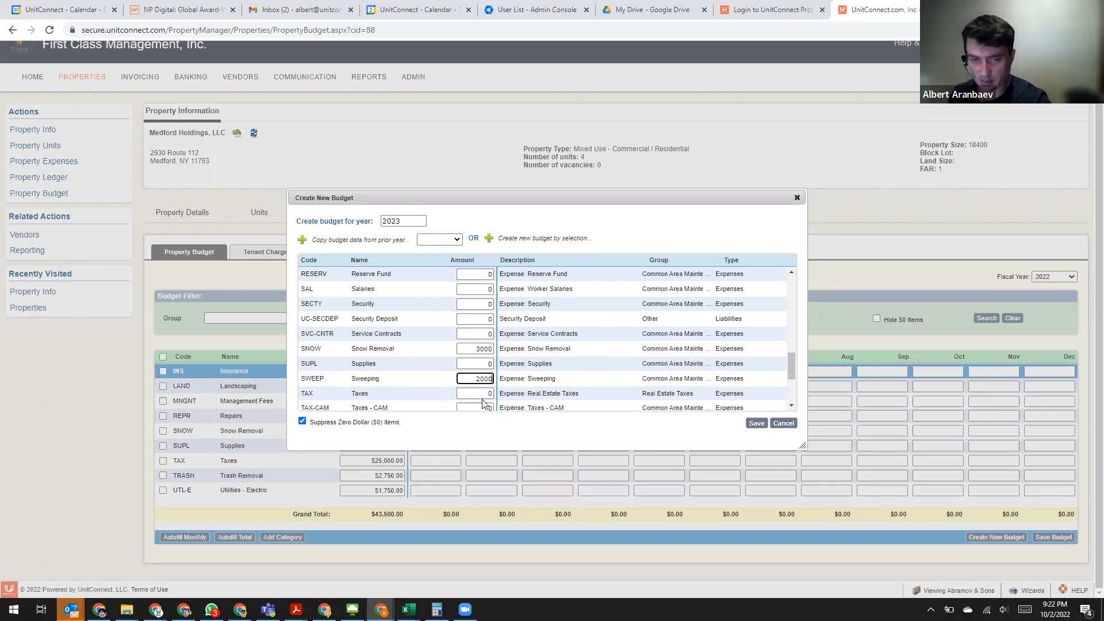
- Set the budget amounts for Taxes (TAX) to 25000 and Trash Removal to 2750
scroll(488, 337, down, 1)
click(487, 335)
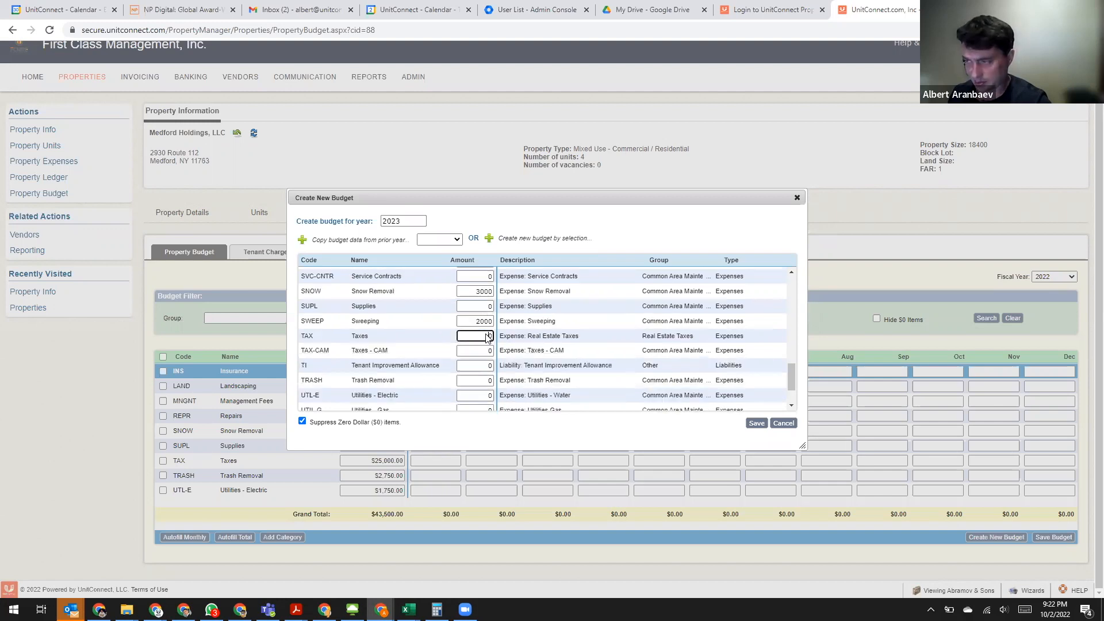
text(2500)
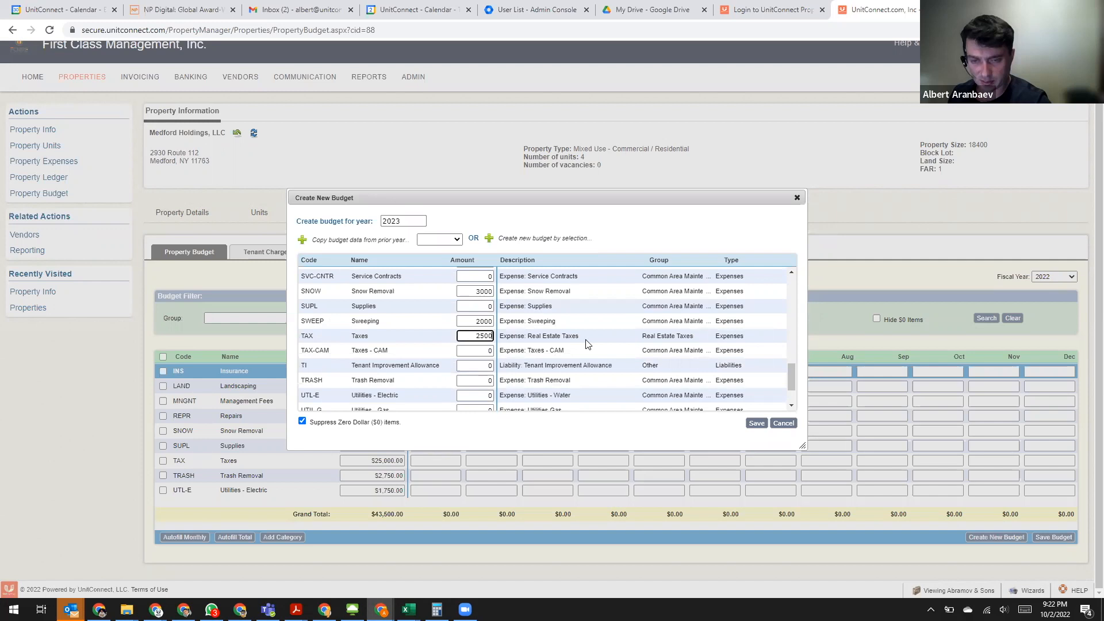
text(0)
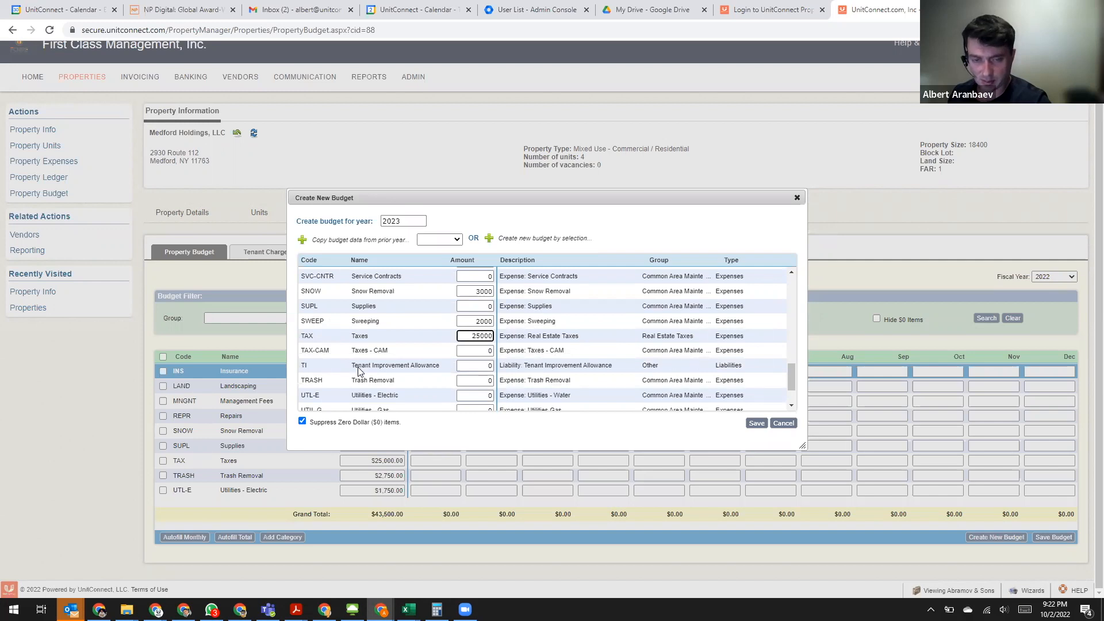
scroll(368, 368, down, 1)
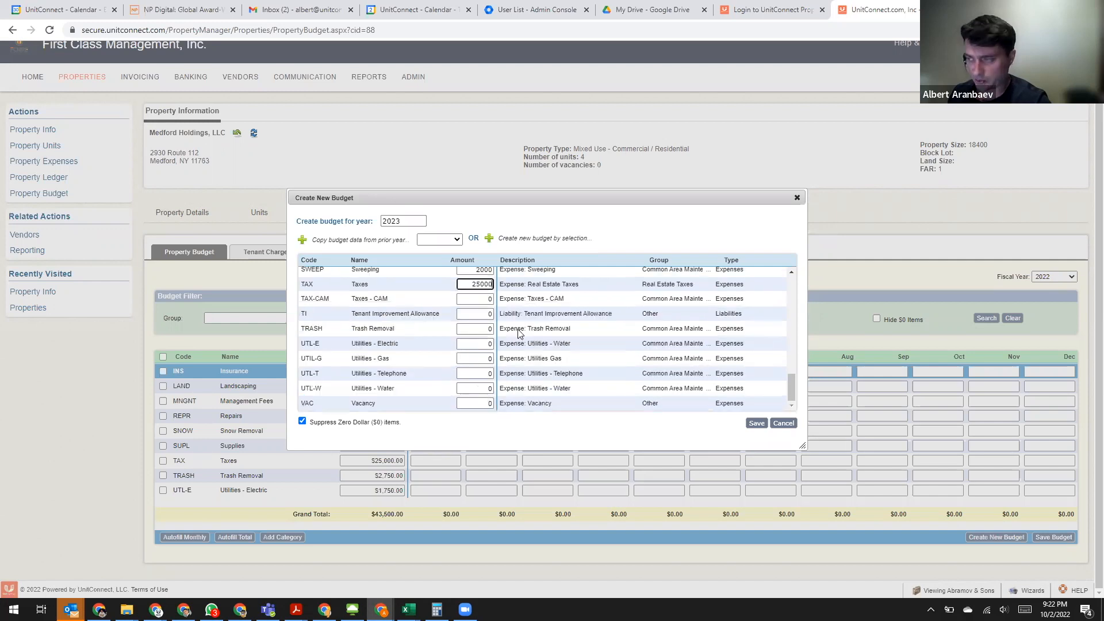
key(Tab)
key(Tab)
key(Tab)
text(2750)
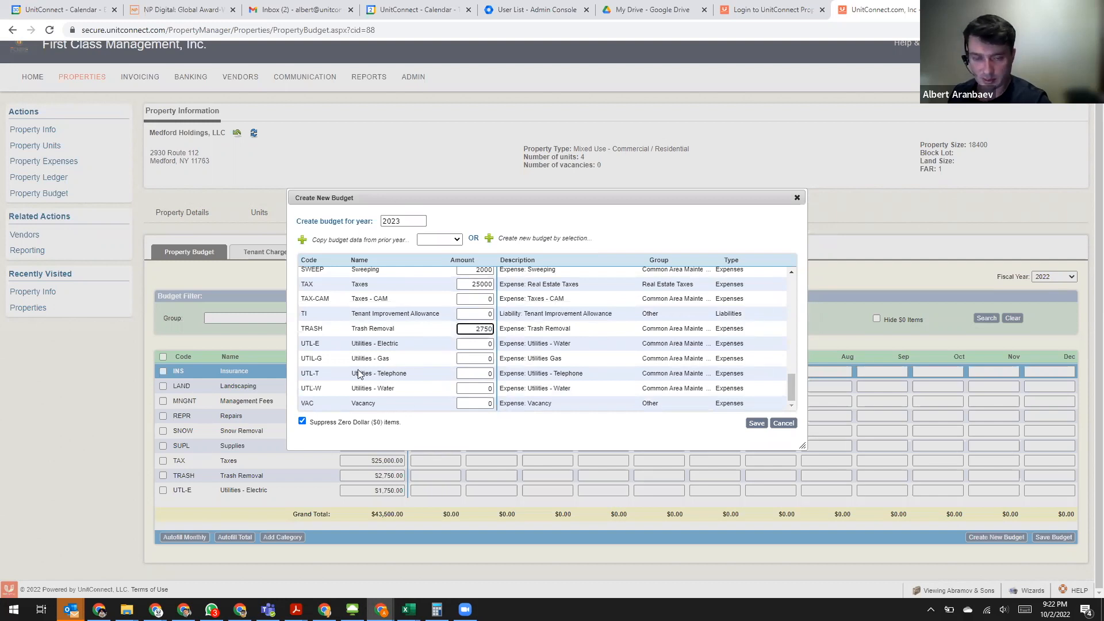
- Set the Utilities - Electric amount to 1750 and save the new 2023 budget
key(Tab)
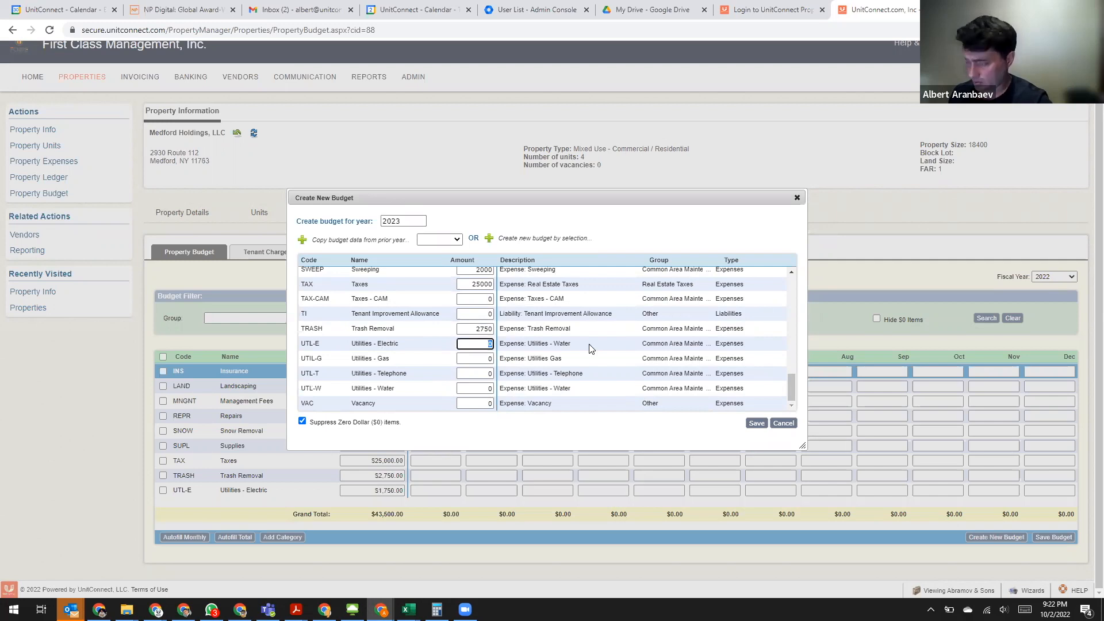
text(1750)
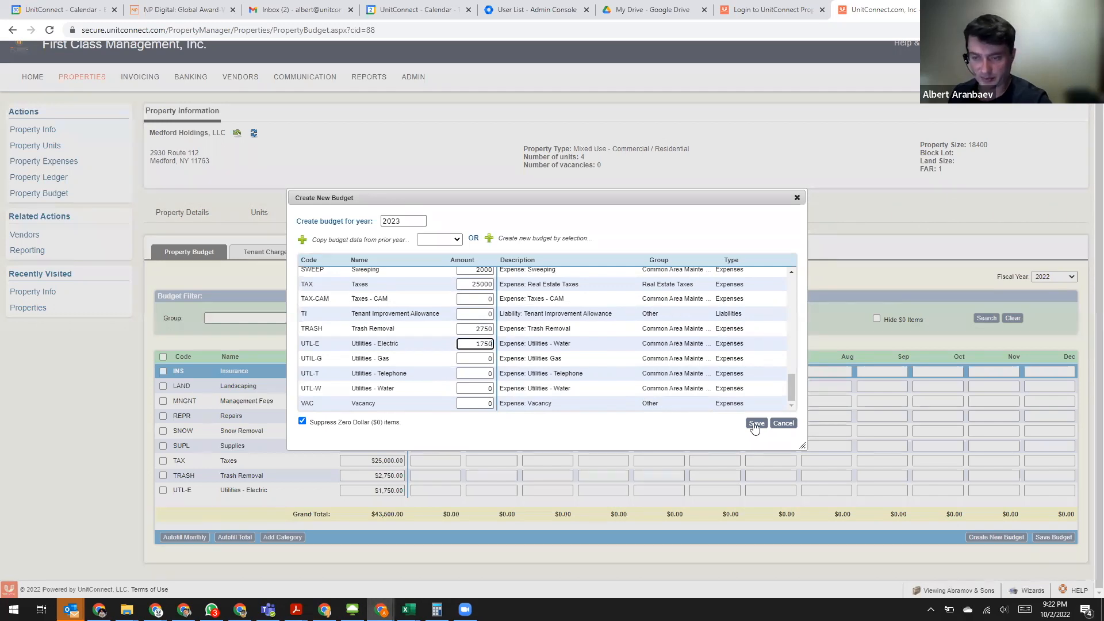
click(755, 424)
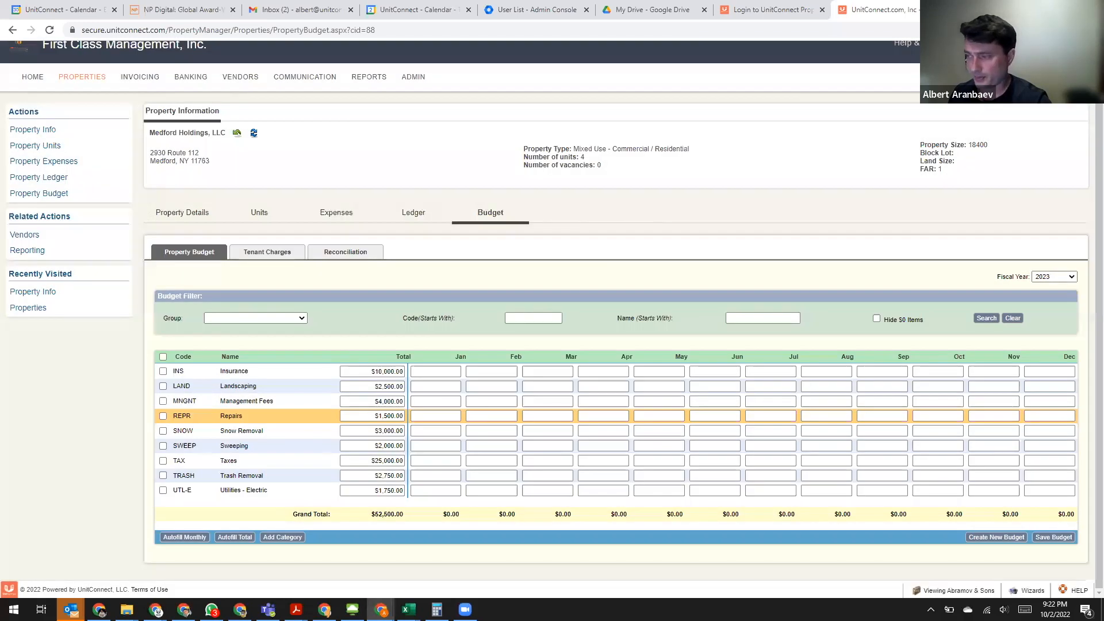
- Autofill the monthly amounts from the annual totals for all 2023 budget categories and save the budget
click(271, 386)
click(230, 371)
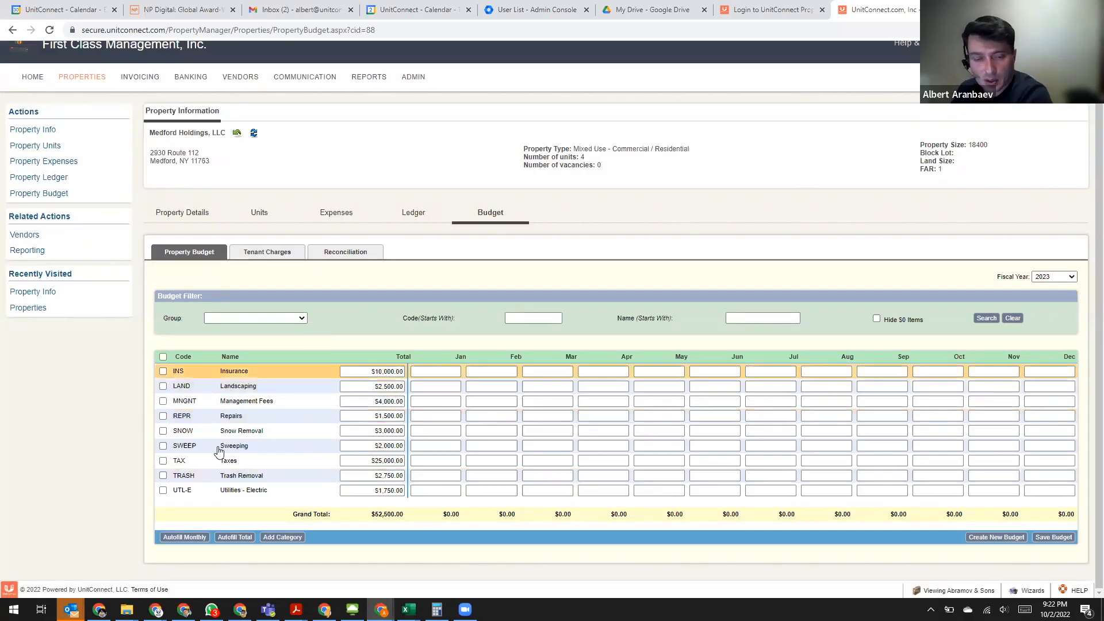
click(229, 461)
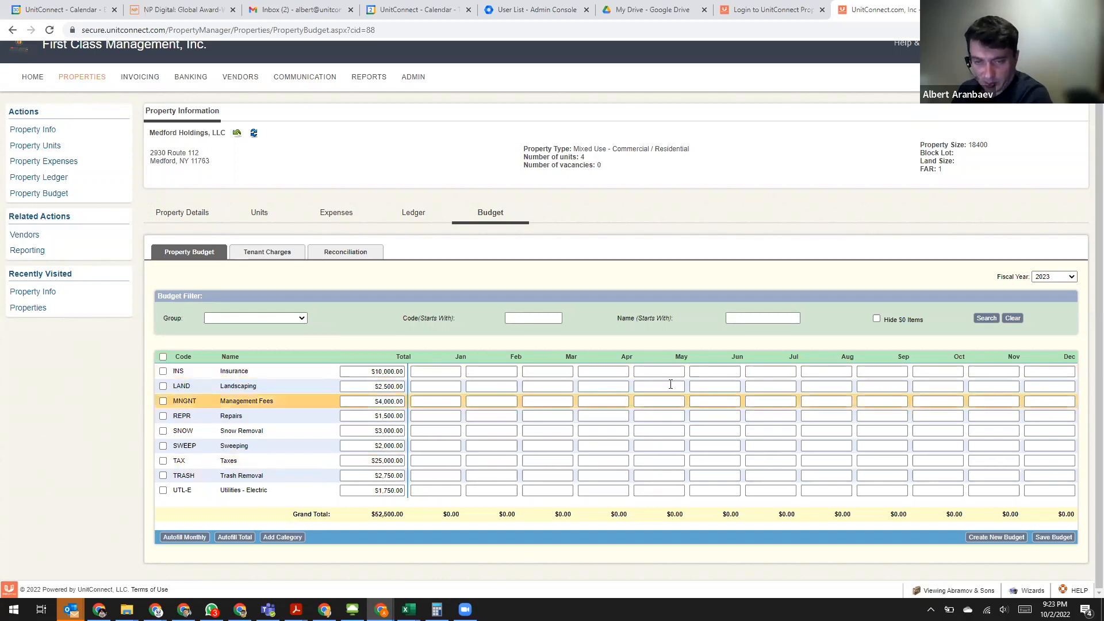
click(163, 357)
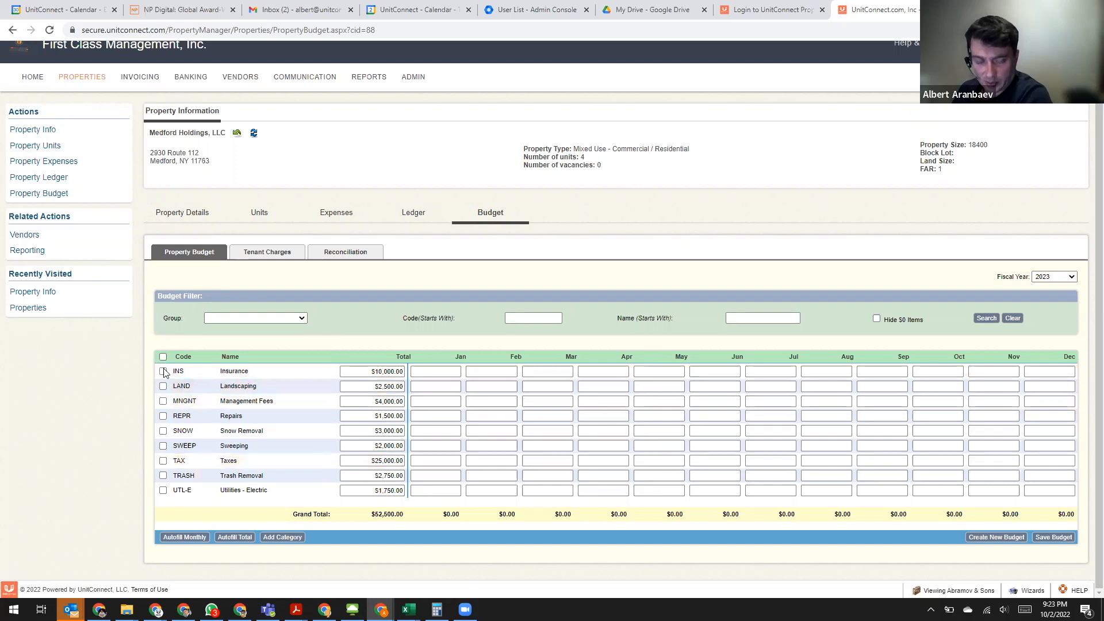
click(238, 541)
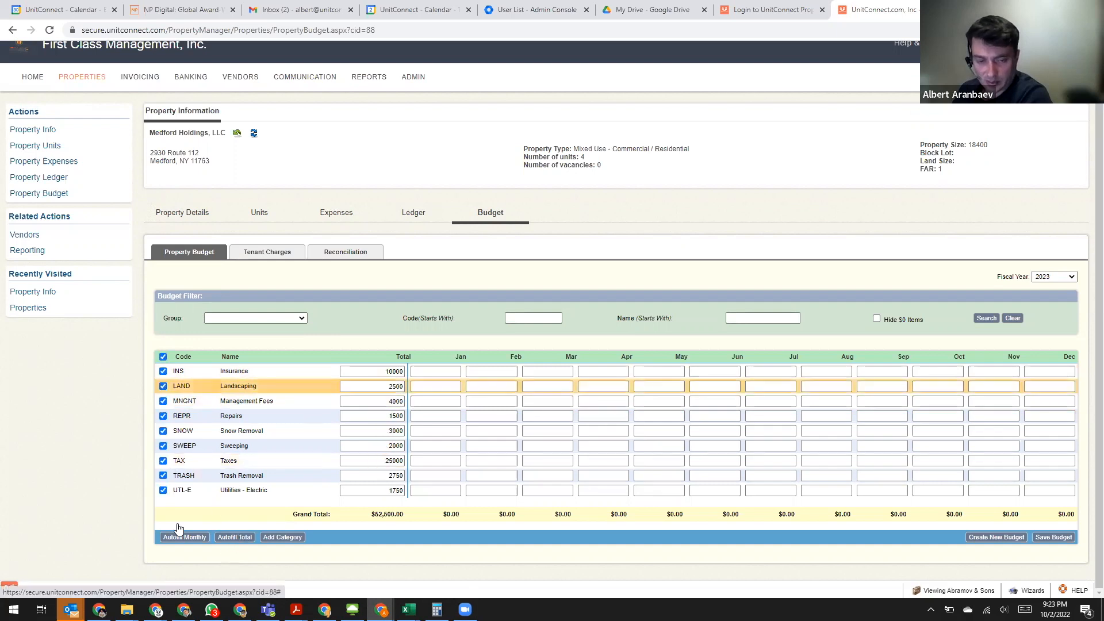
click(191, 537)
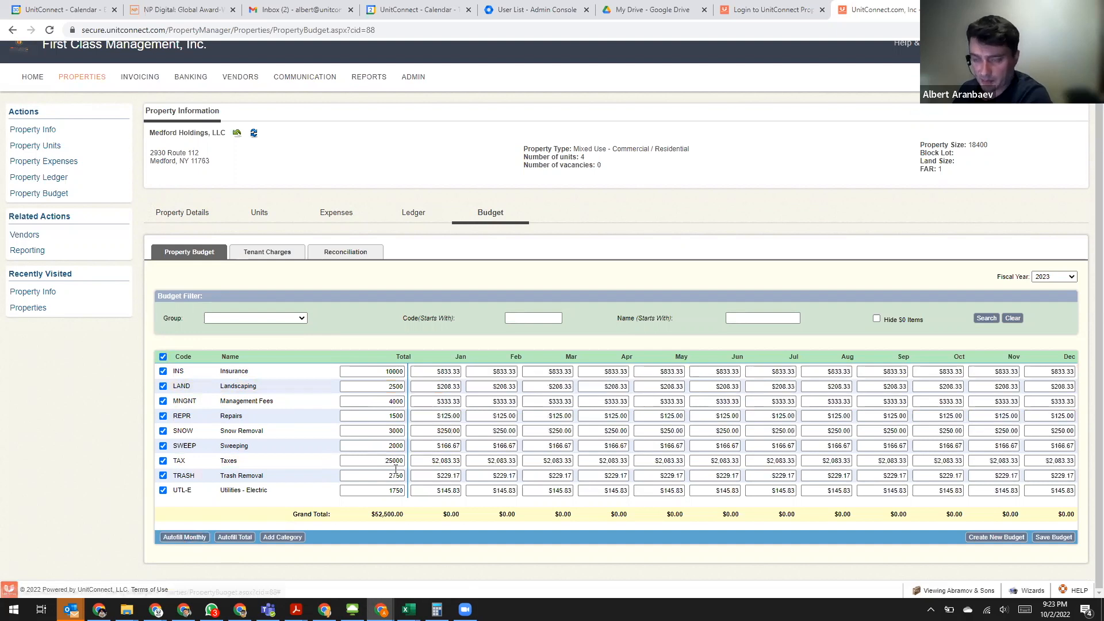
click(1047, 538)
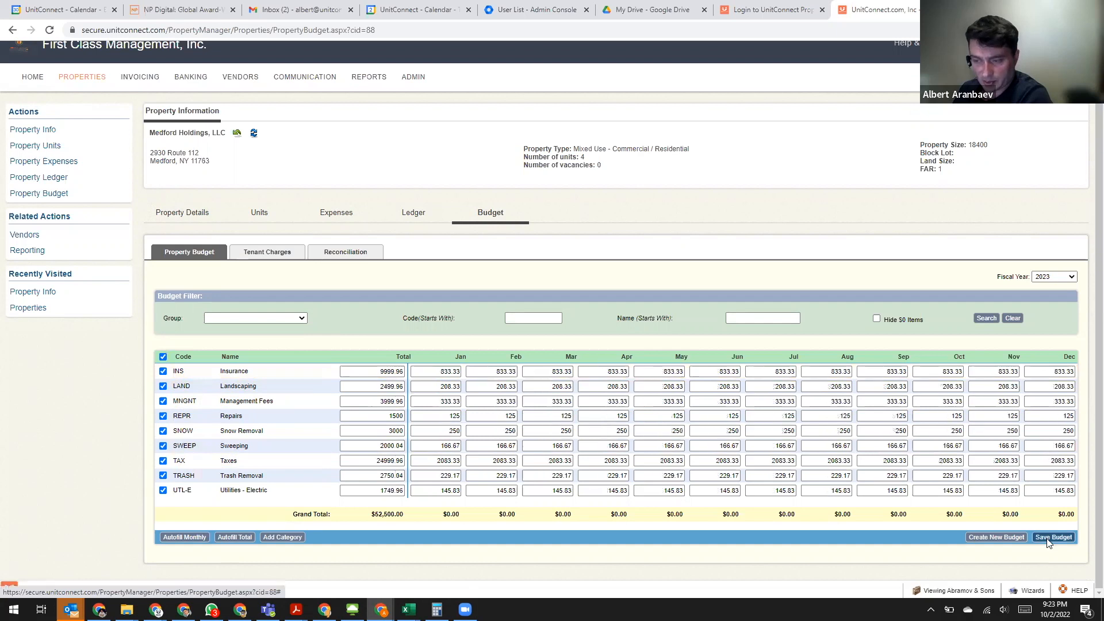
- Reload the property budget and display fiscal year 2023 to check the saved monthly amounts
click(253, 133)
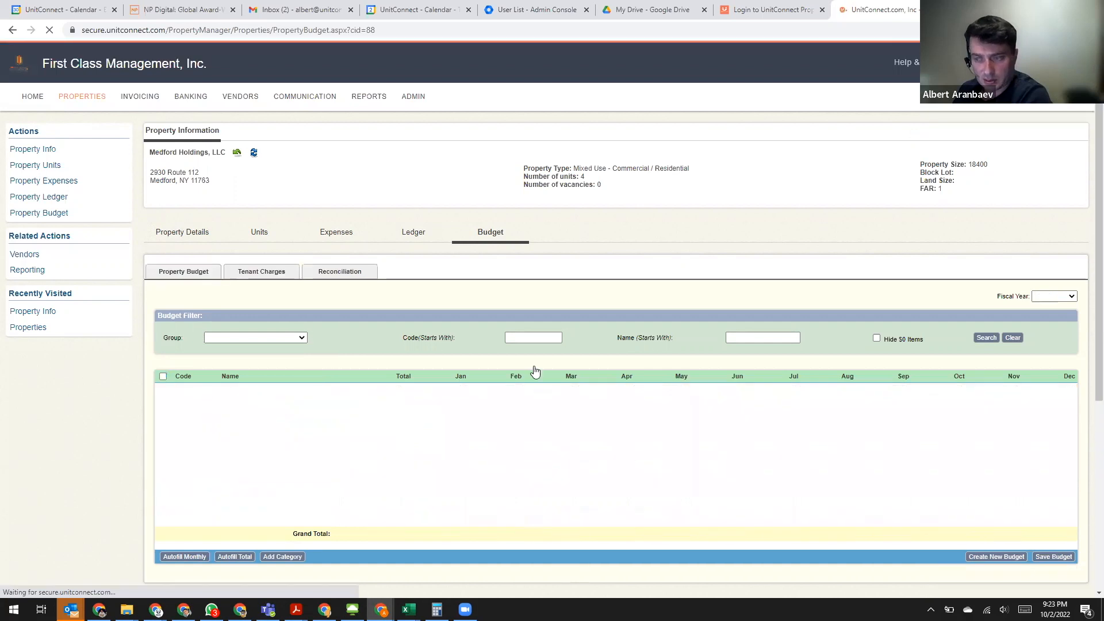
click(1061, 298)
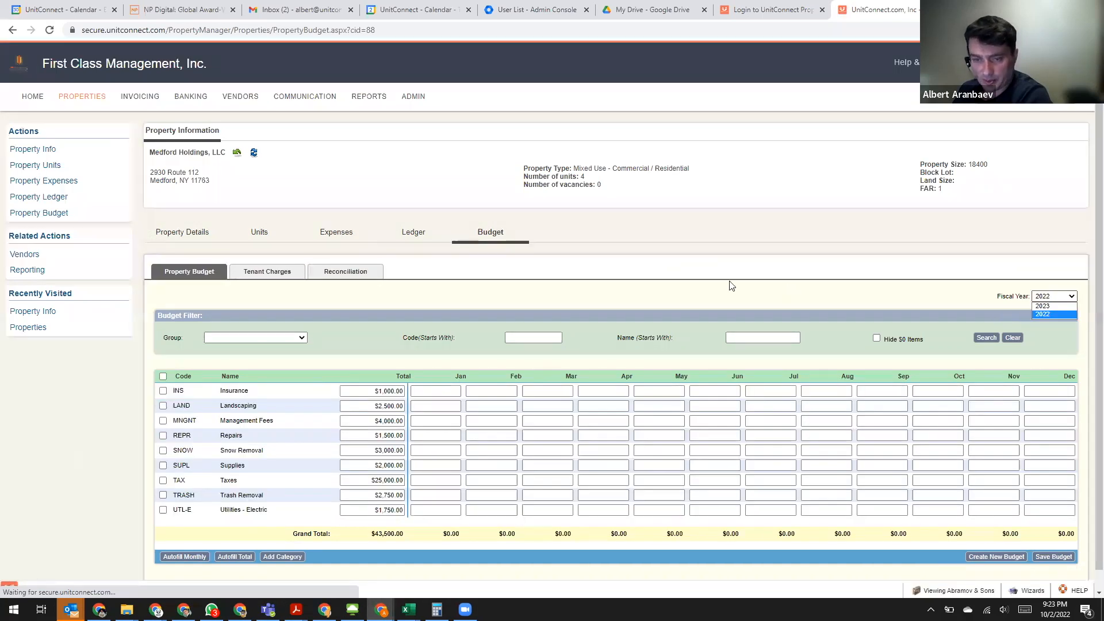
key(Up)
key(Return)
scroll(374, 514, down, 1)
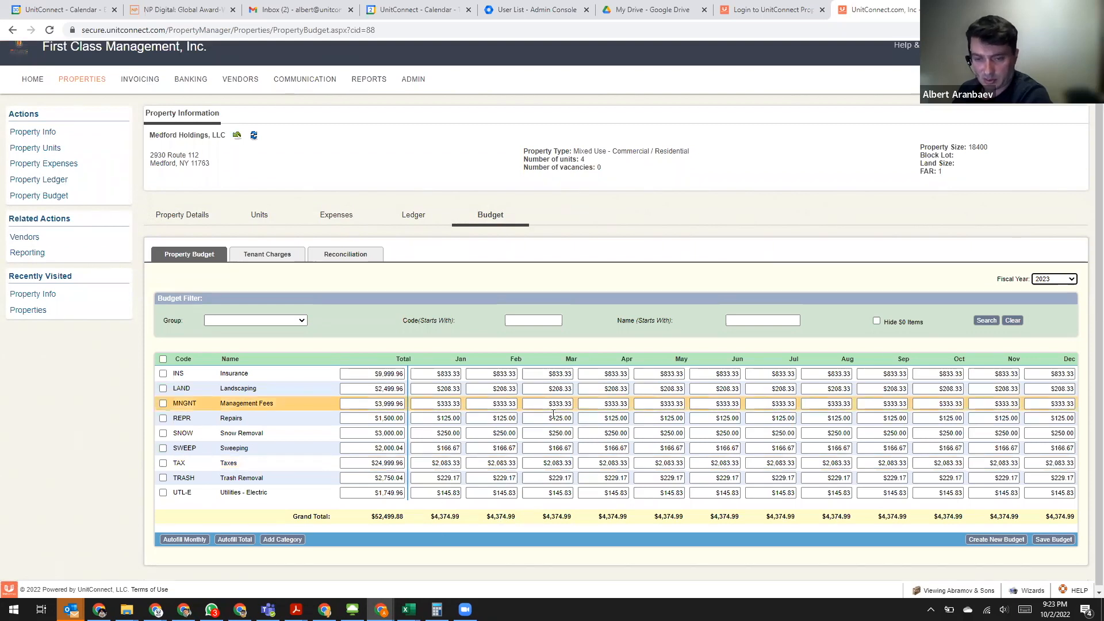
scroll(835, 394, up, 1)
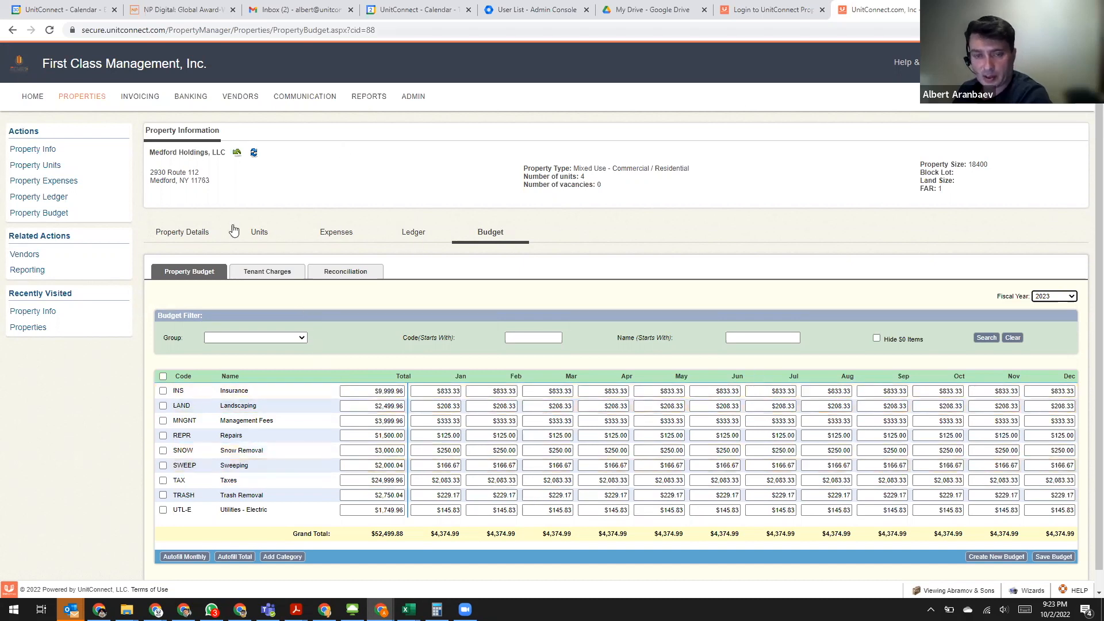
- Autofill the 2022 tax, CAM and insurance charges for all tenants from their calculated shares
click(274, 276)
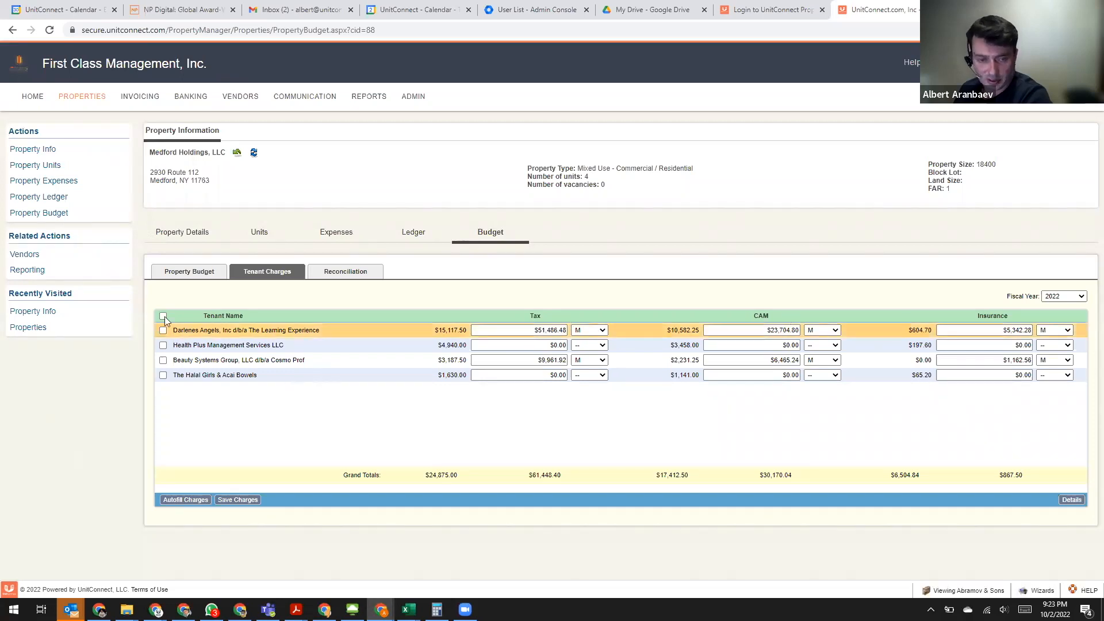
click(185, 500)
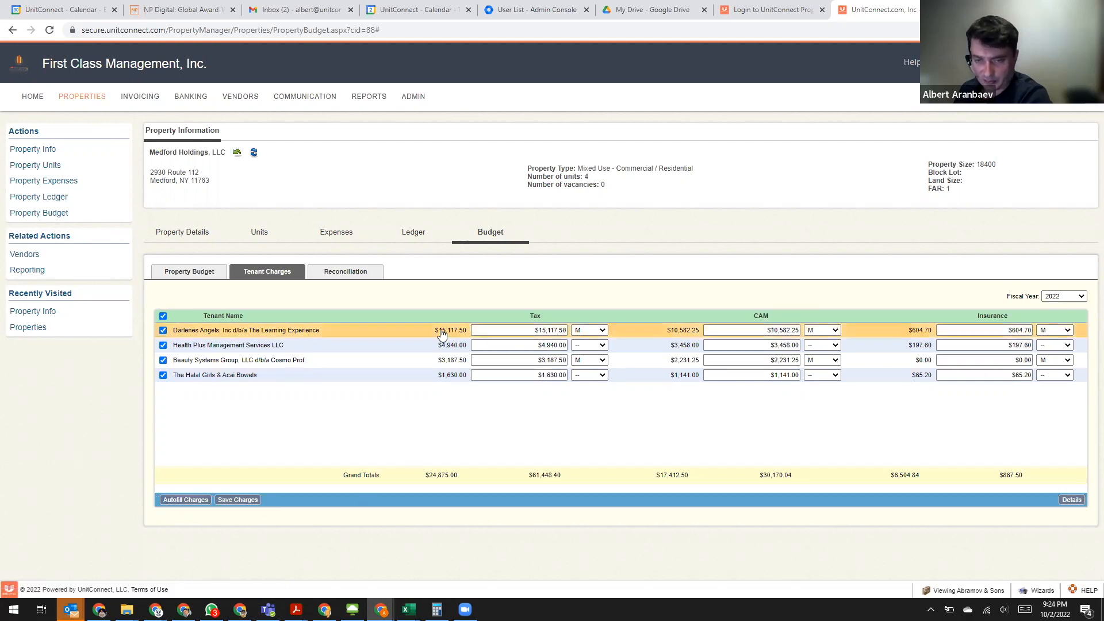
- Examine the calculated and filled-in tax charges for The Learning Experience and Health Plus Management Services, and the available billing frequencies
triple_click(467, 332)
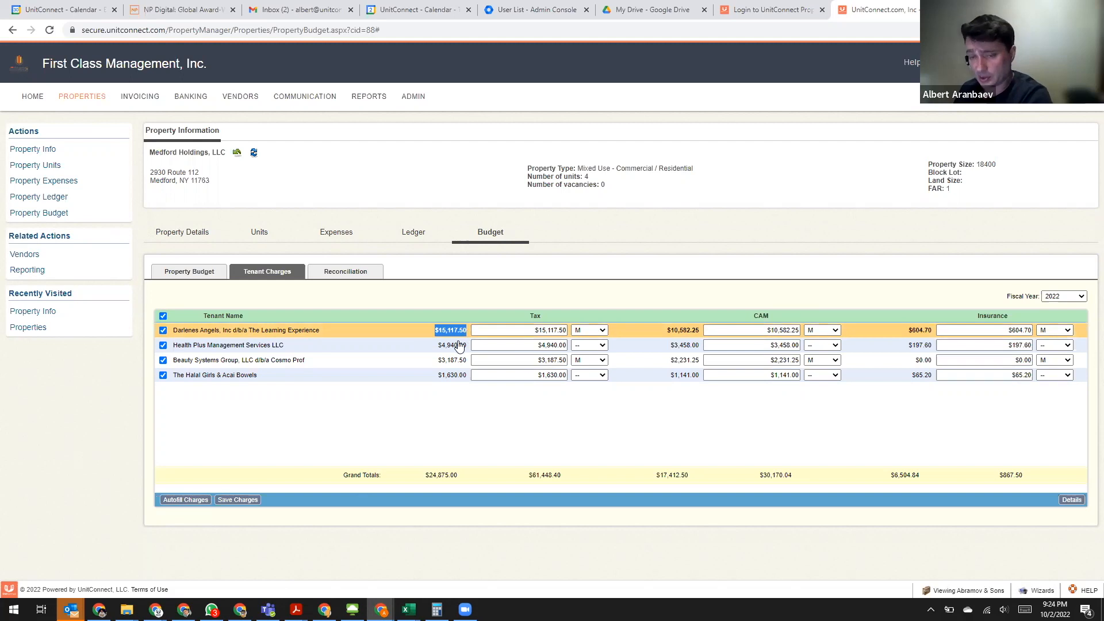
drag(515, 328, 558, 345)
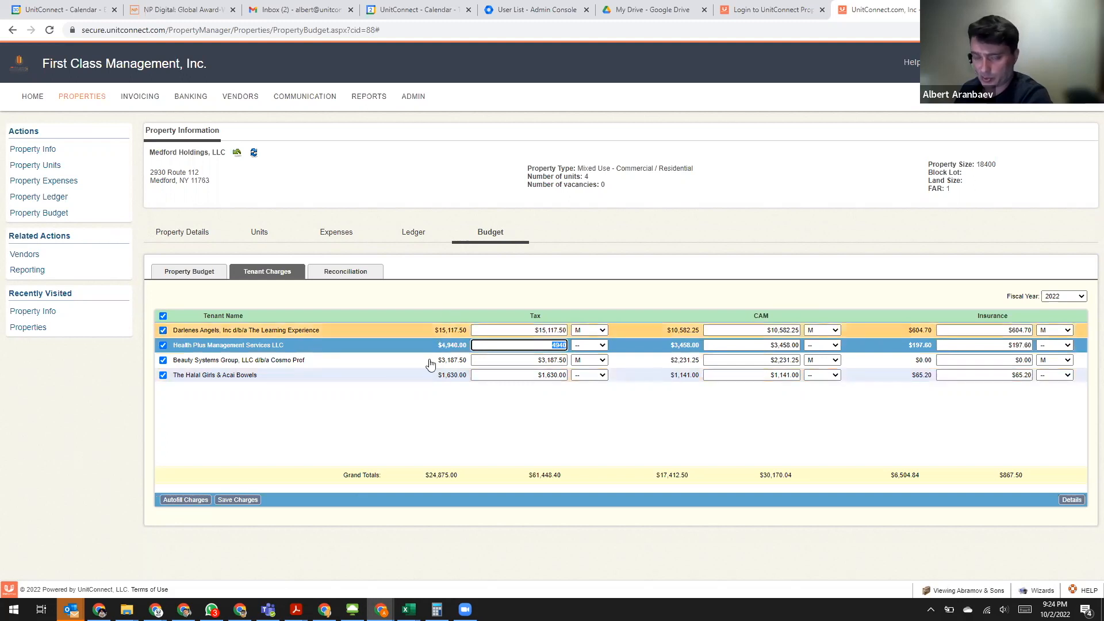
click(525, 352)
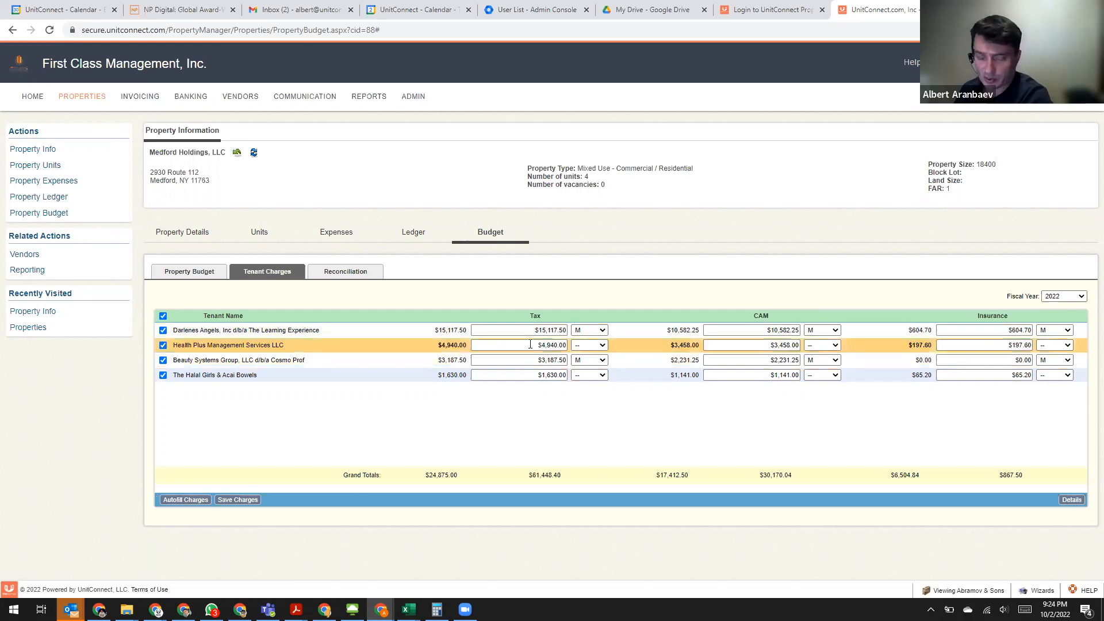
click(640, 345)
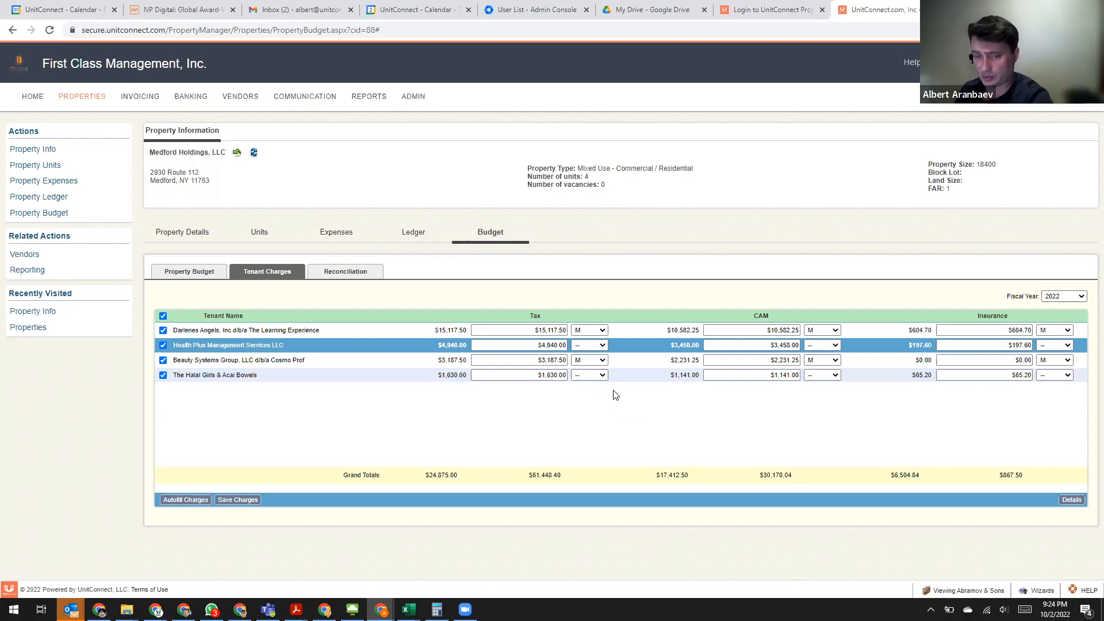
click(632, 349)
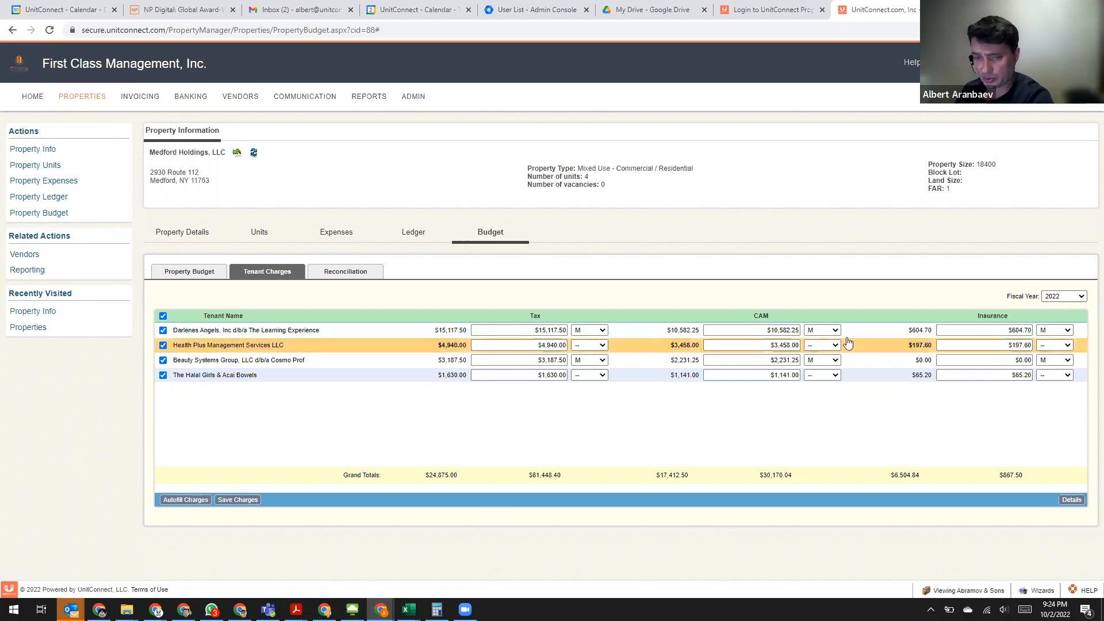
click(530, 333)
click(601, 330)
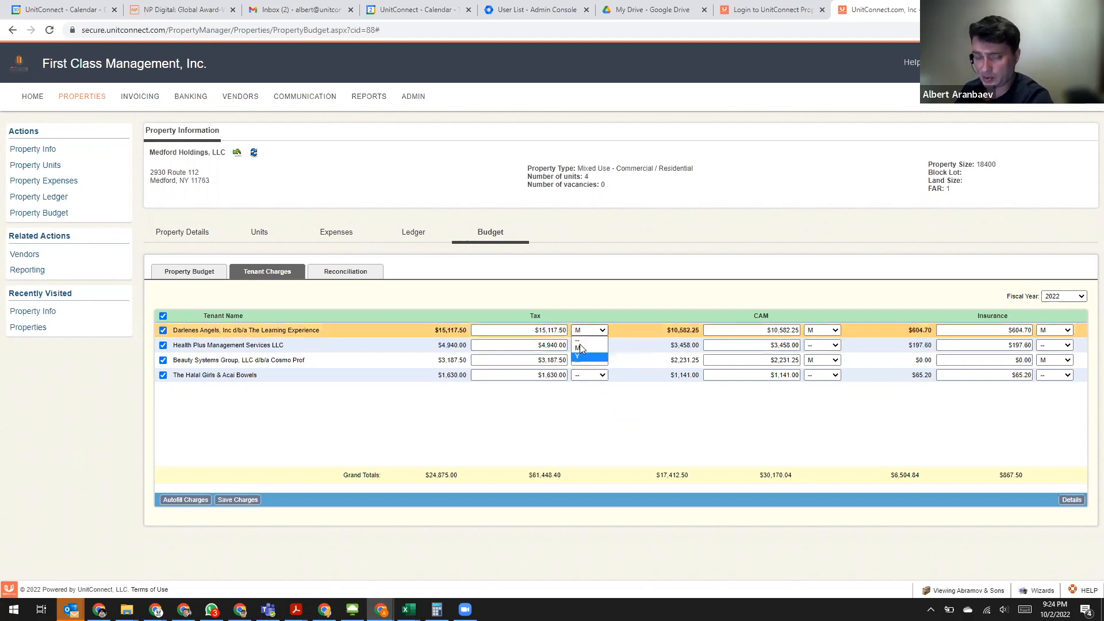
click(626, 333)
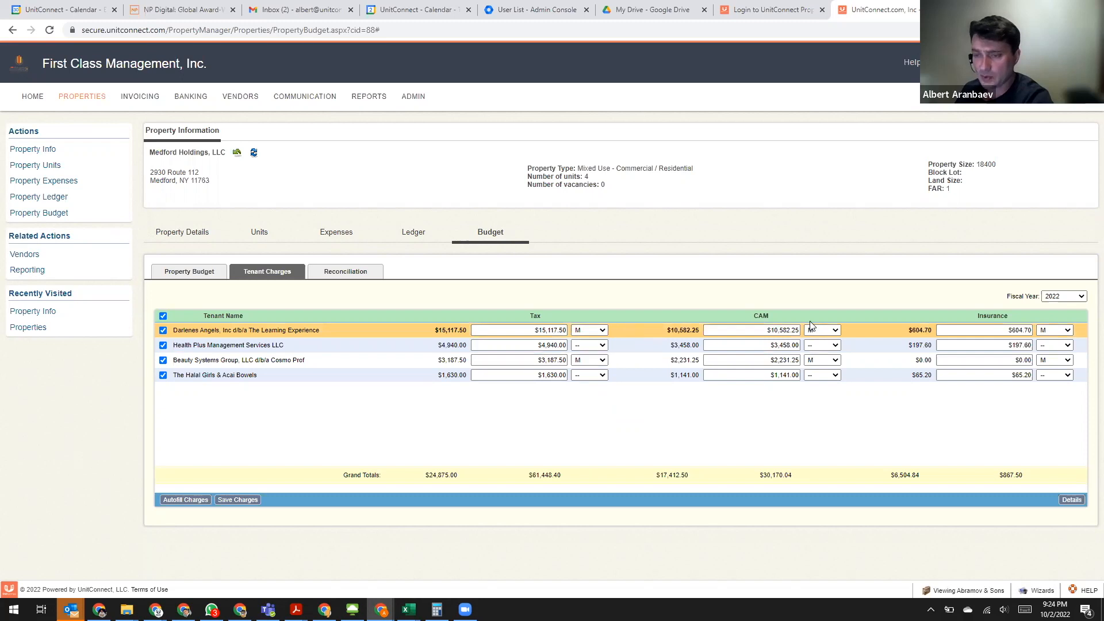
- Set the insurance charge frequency to M for Health Plus Management Services and The Halal Girls & Acai Bowels
click(1059, 345)
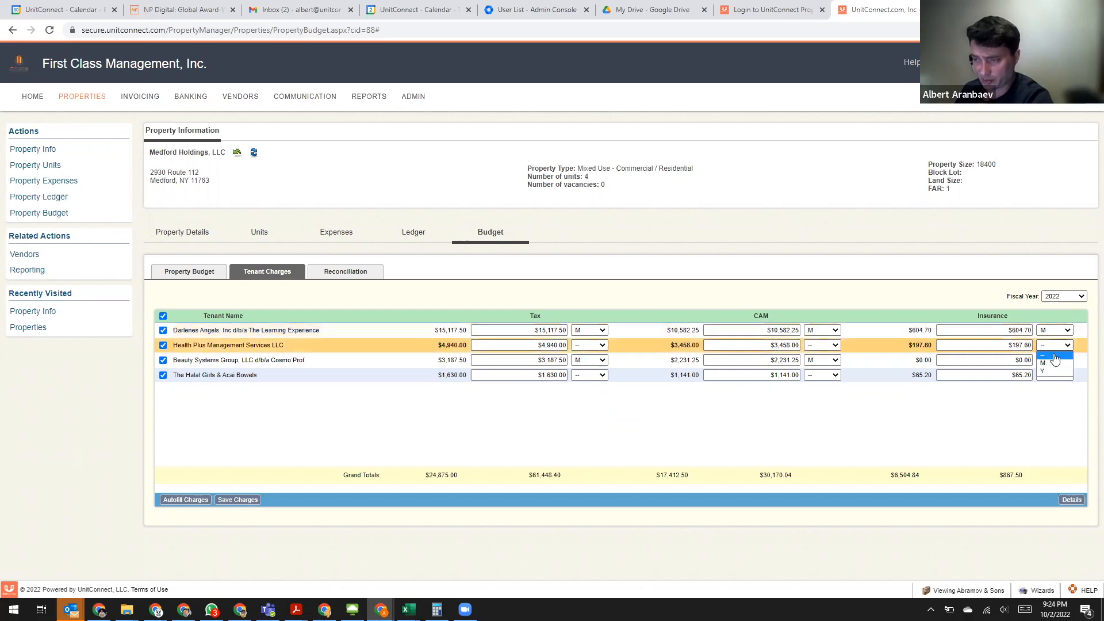
click(1055, 363)
click(1053, 375)
click(1051, 397)
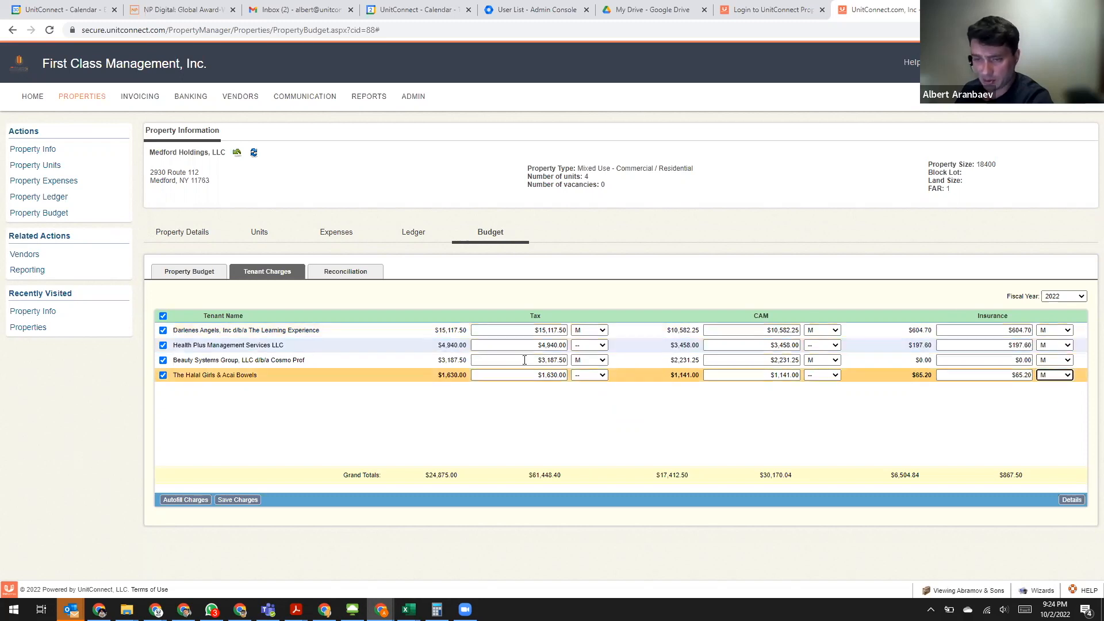
- Set the tax charge frequency to M for The Halal Girls & Acai Bowels and Health Plus Management Services
click(588, 376)
click(590, 394)
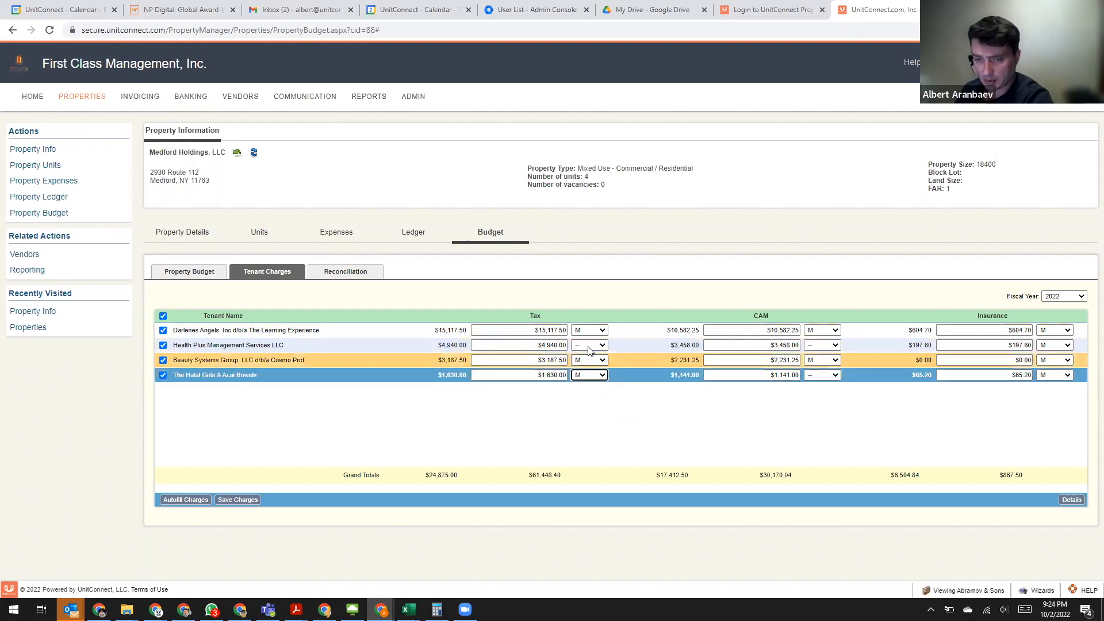
click(589, 347)
click(589, 364)
- Set the CAM charge frequency to M for Health Plus Management Services and The Halal Girls & Acai Bowels
click(833, 348)
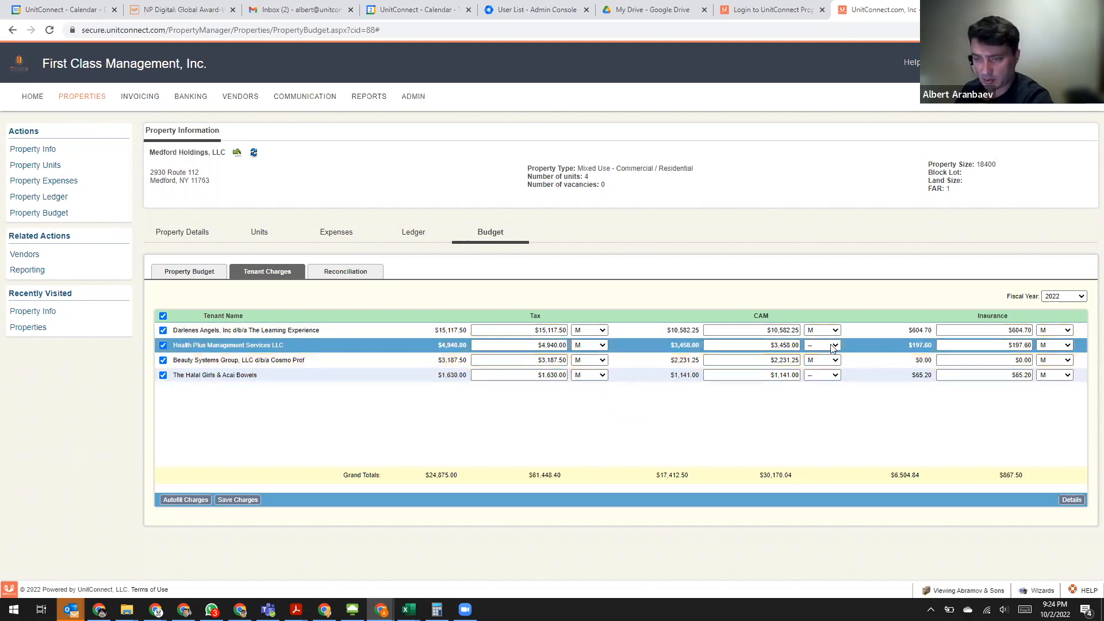
click(812, 363)
click(821, 375)
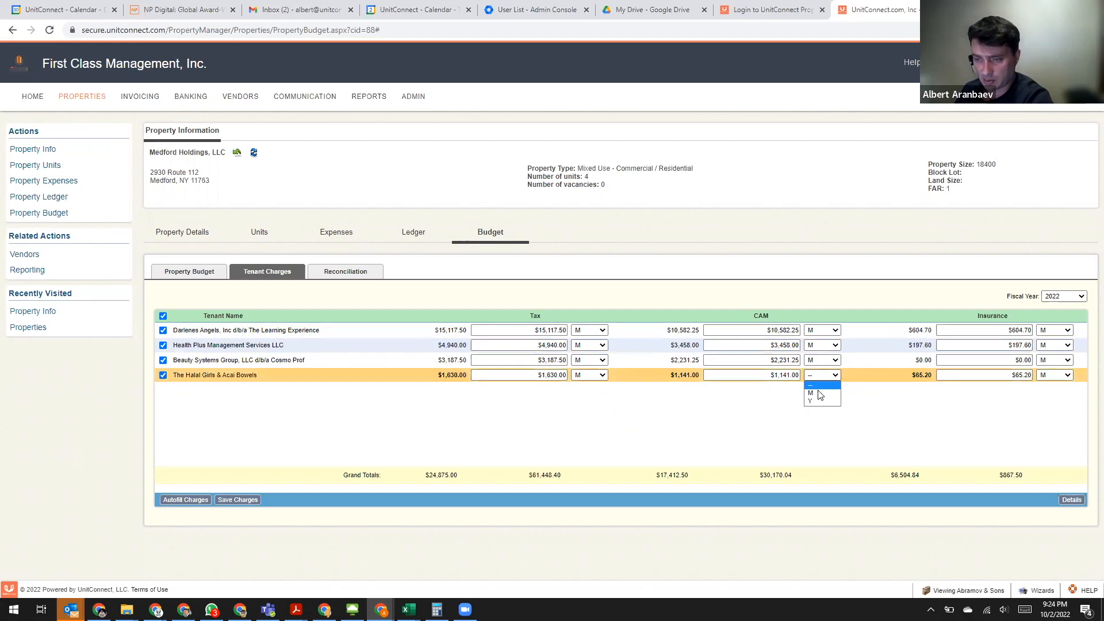
click(812, 393)
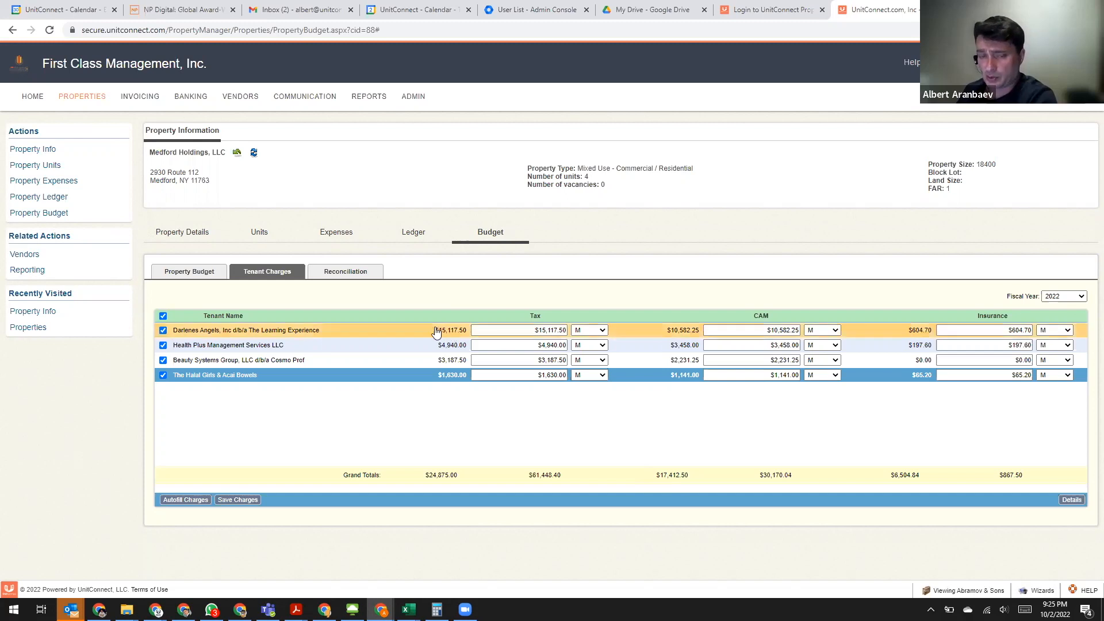
- Set the Beauty Systems Group insurance charge to $1.00 and save the tenant charges
drag(461, 332, 439, 339)
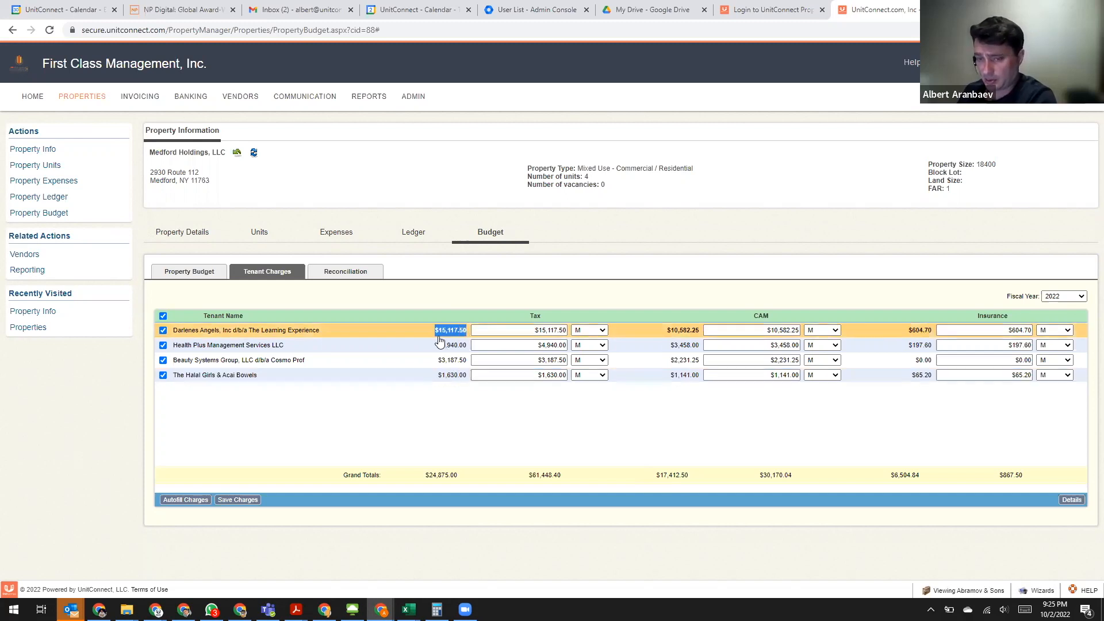
click(566, 331)
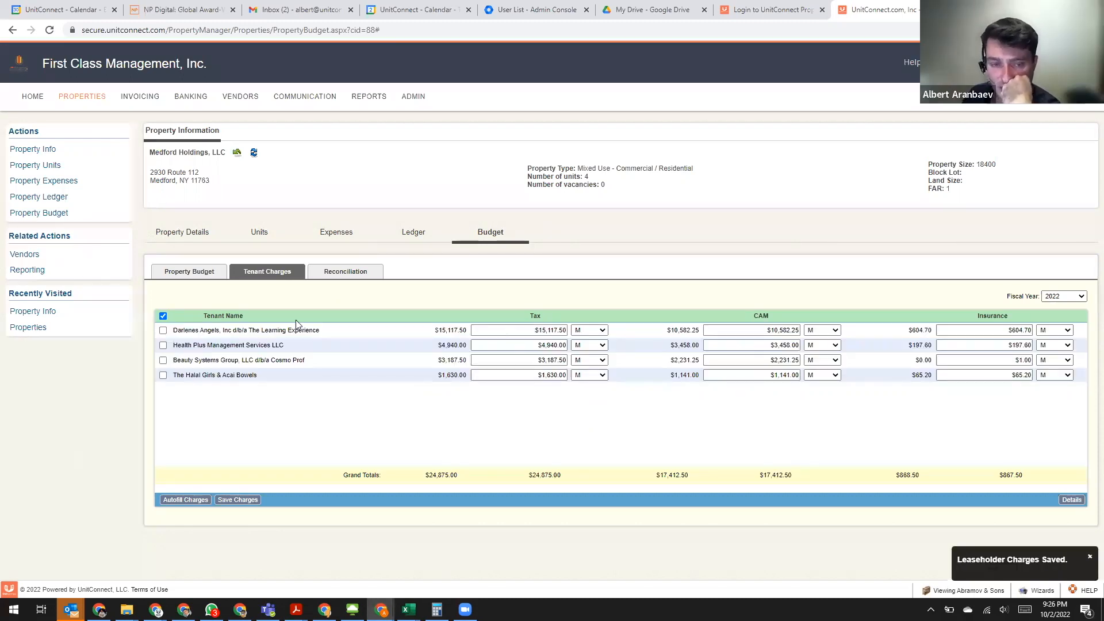
click(163, 331)
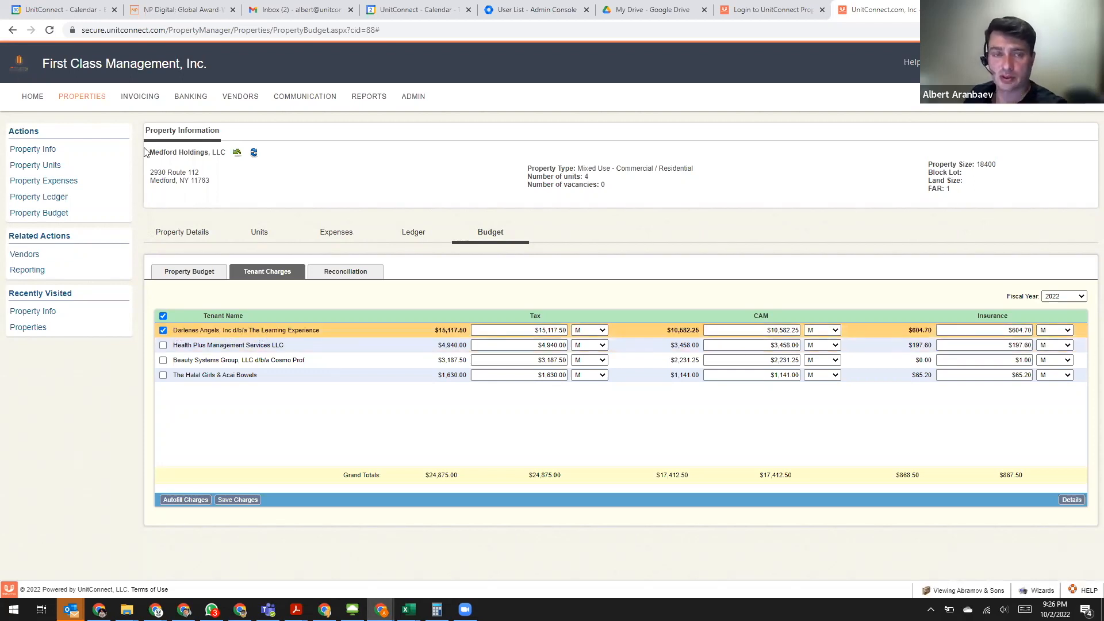
- Open the rent details of Medford Holdings' tenant The Learning Experience in a new browser tab to view the lease terms and additional charges
right_click(84, 100)
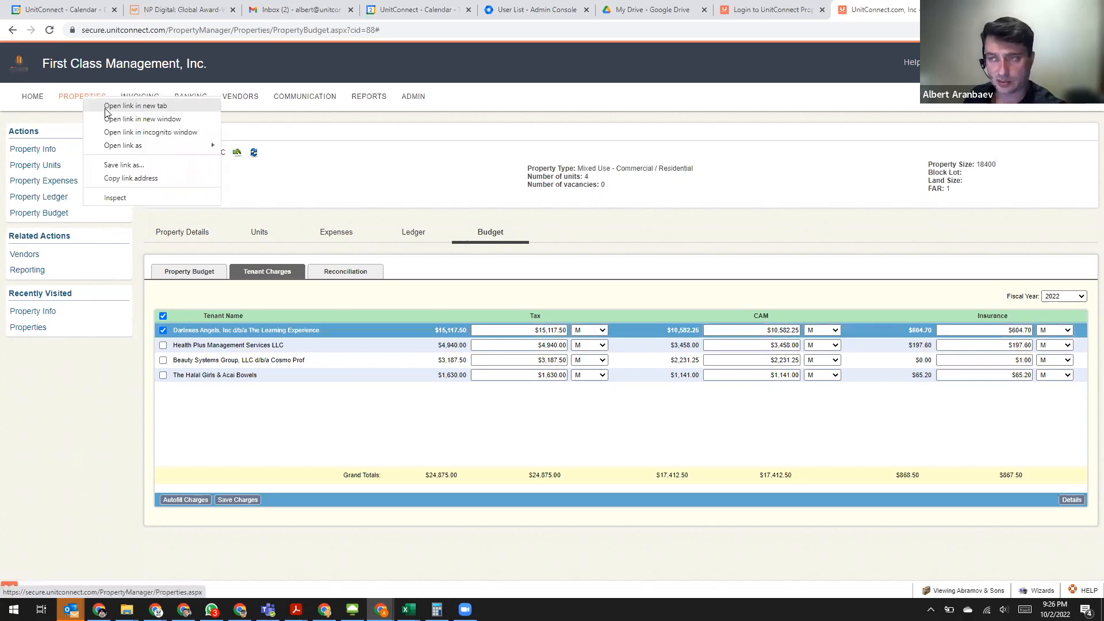
click(106, 106)
key(ctrl+Tab)
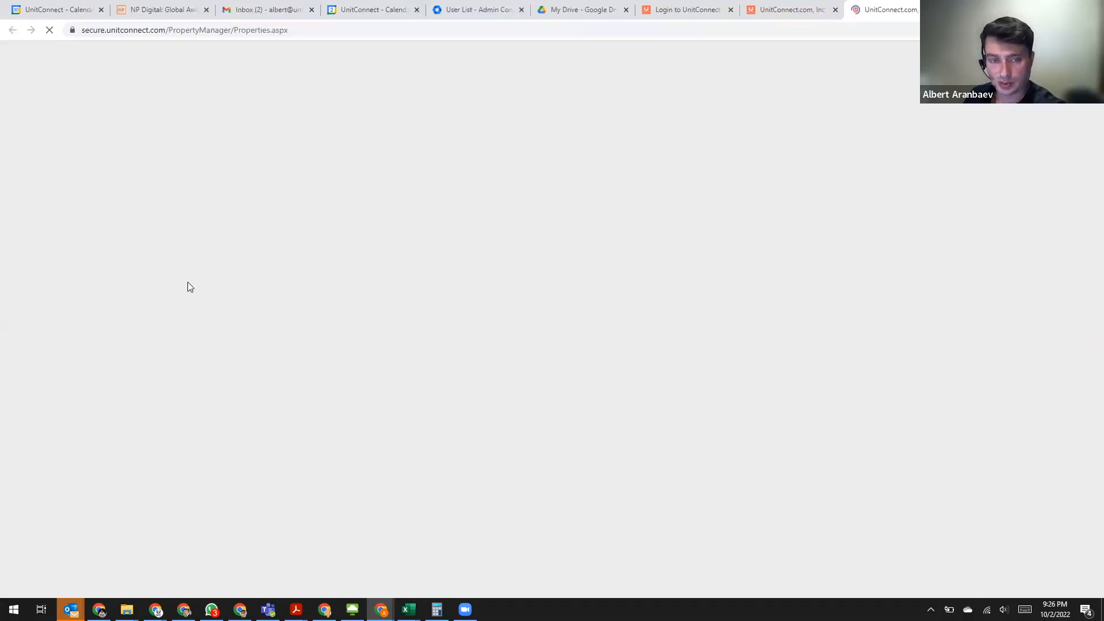
click(175, 206)
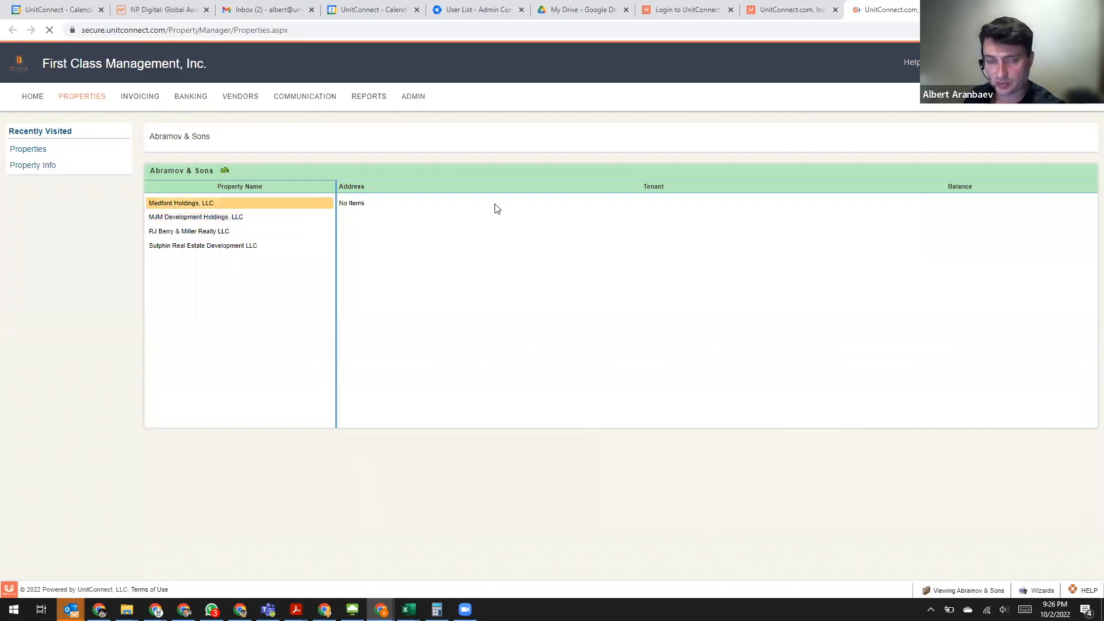
click(224, 232)
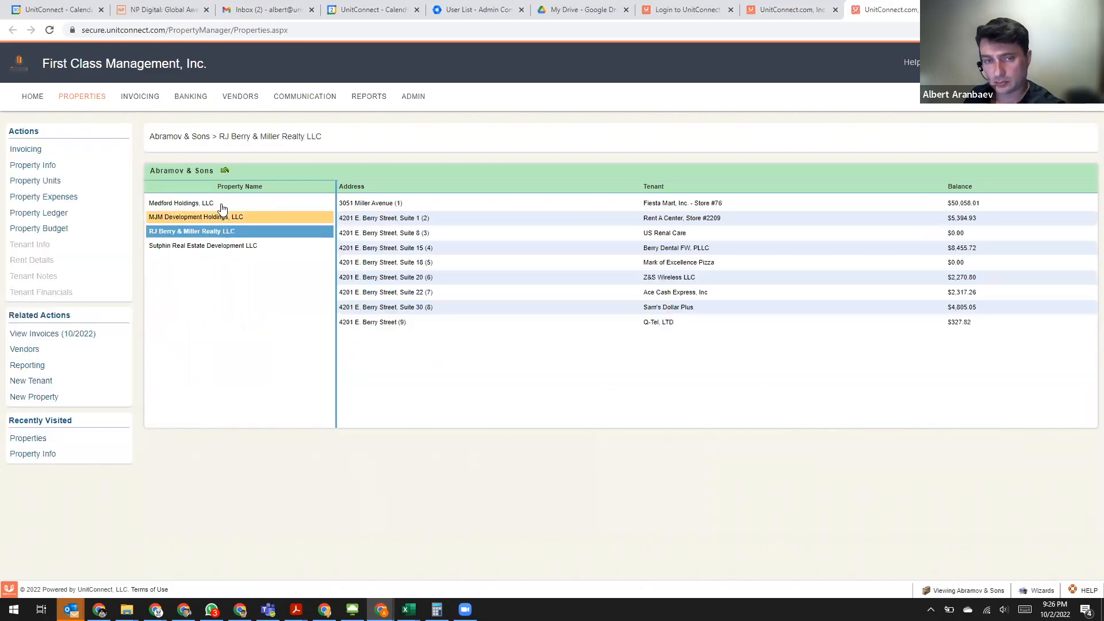
click(222, 205)
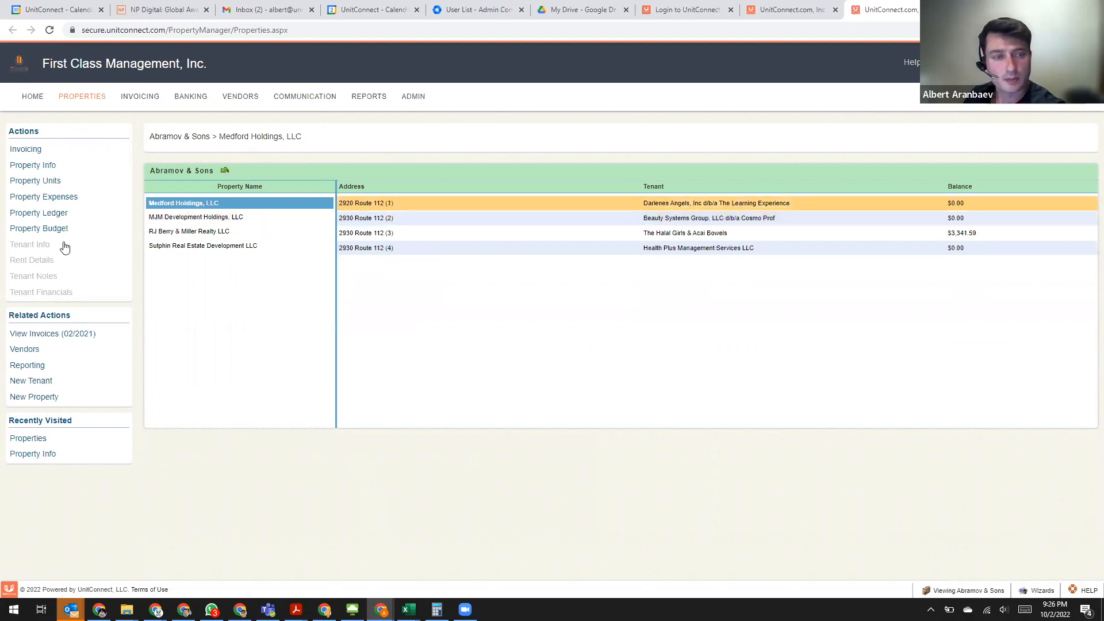
click(31, 262)
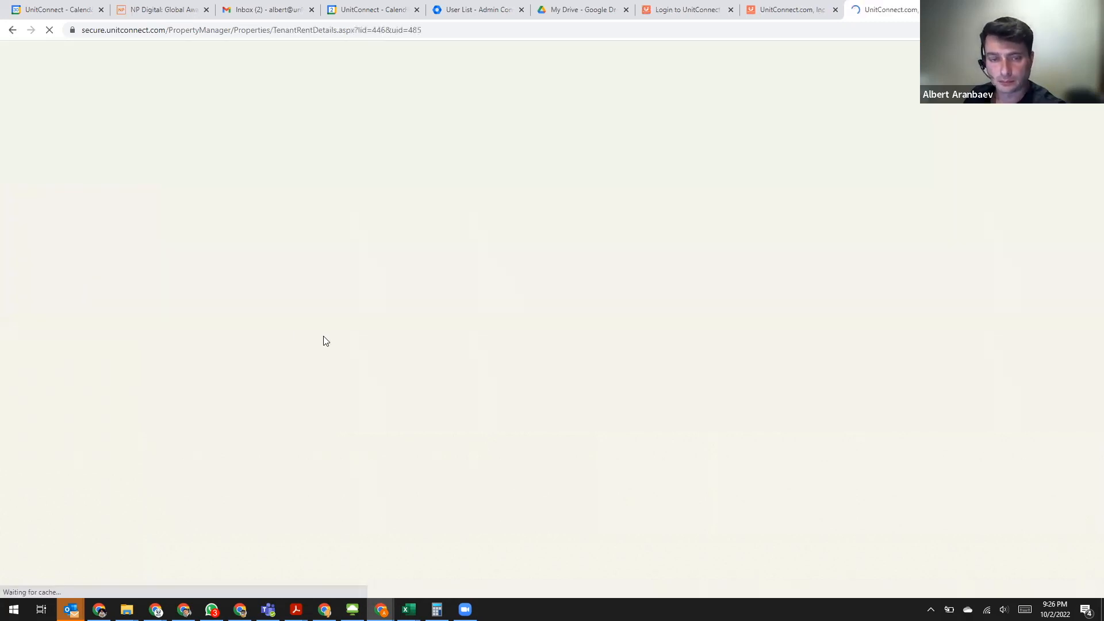
scroll(436, 298, down, 2)
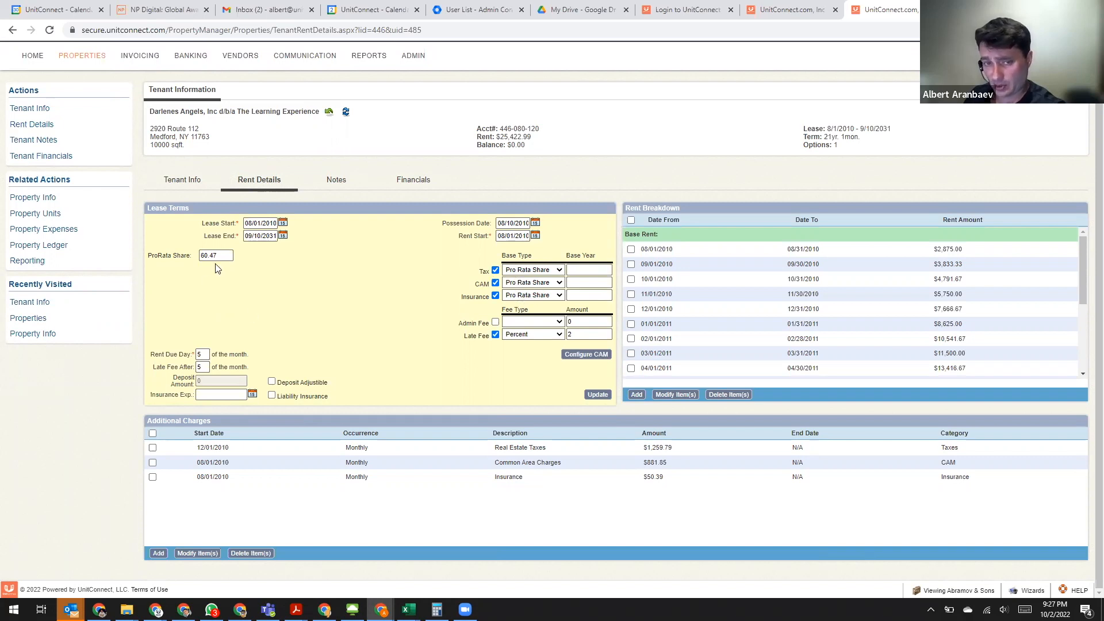
- Review The Learning Experience's pro rata share and its monthly Real Estate Taxes charge in the rent details
double_click(199, 256)
click(385, 462)
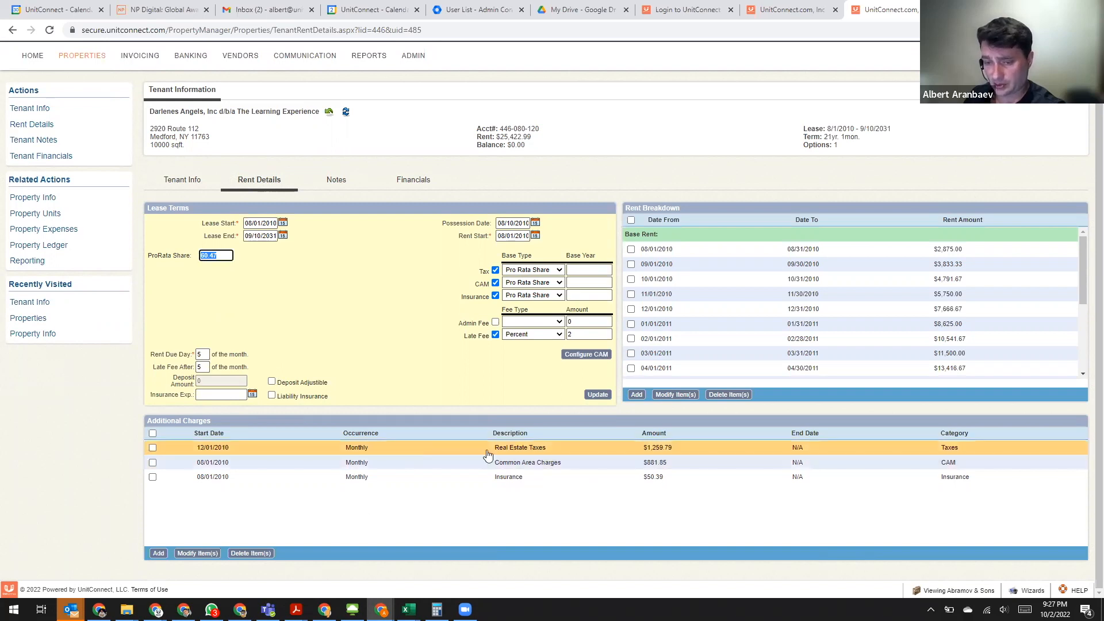
click(528, 451)
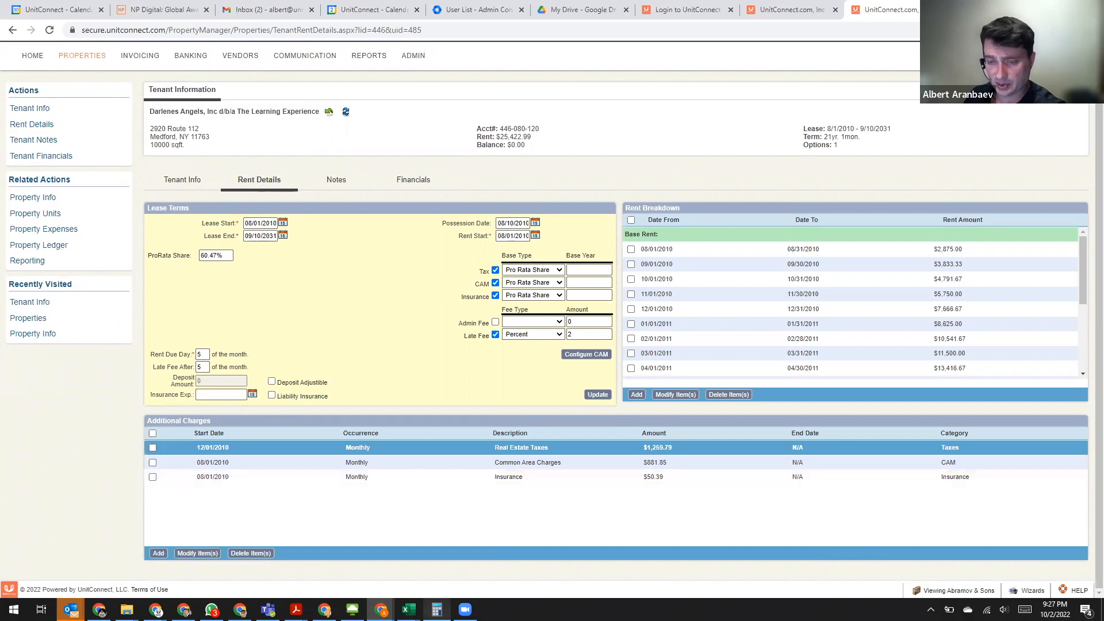
key(alt+Tab)
double_click(665, 448)
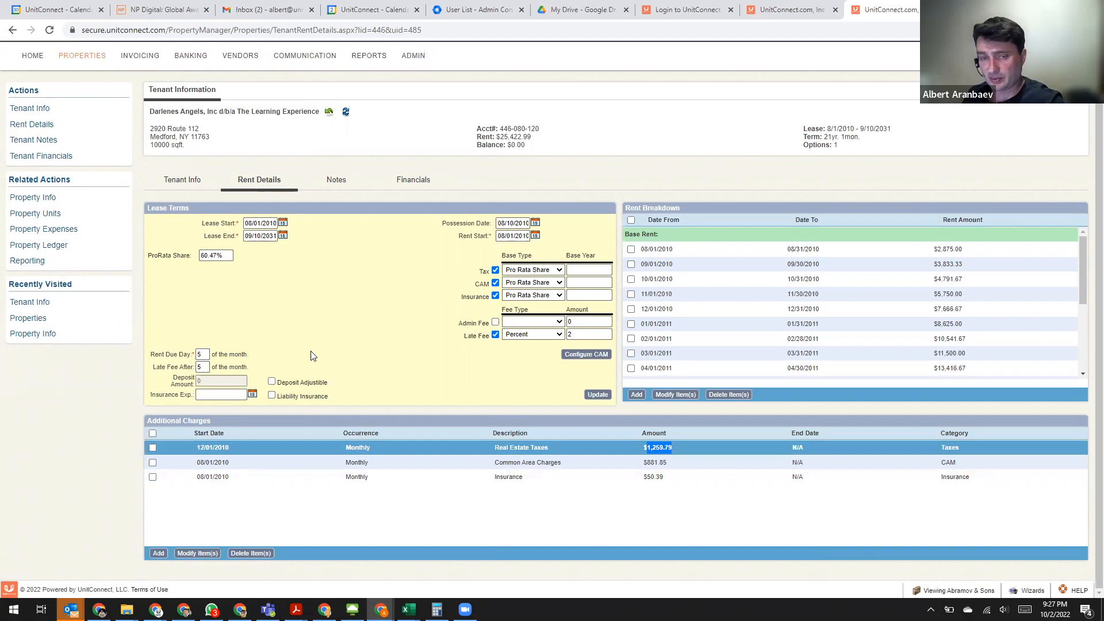
- Multiply 1259.79 by 12 in Calculator and compare the result with the tenant's yearly tax charge in the property budget
key(alt+Tab)
click(271, 289)
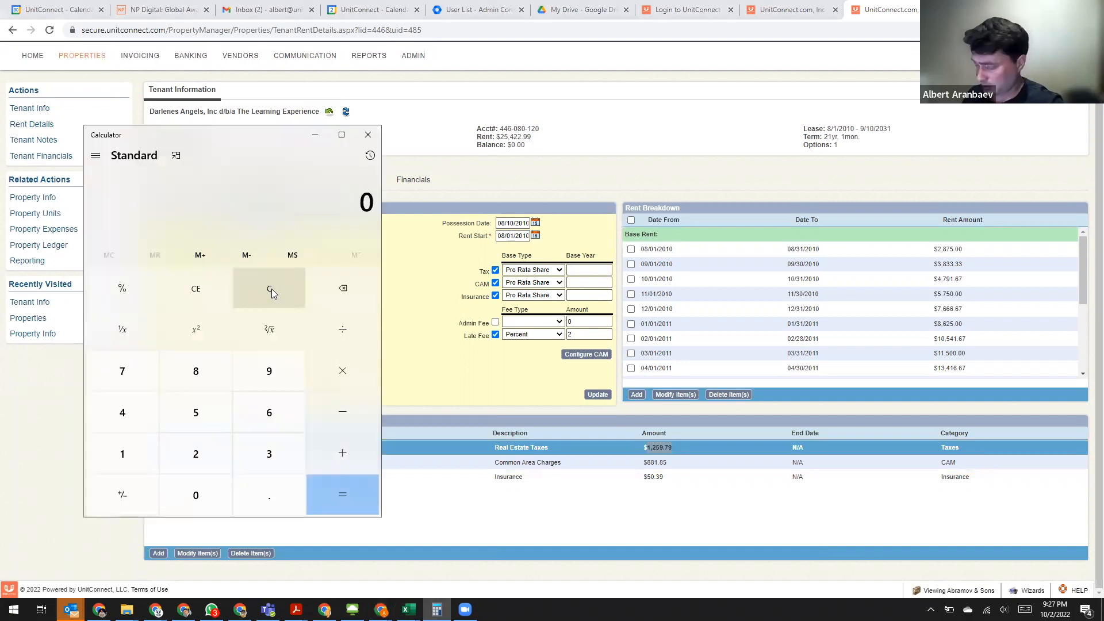
text(1259.79)
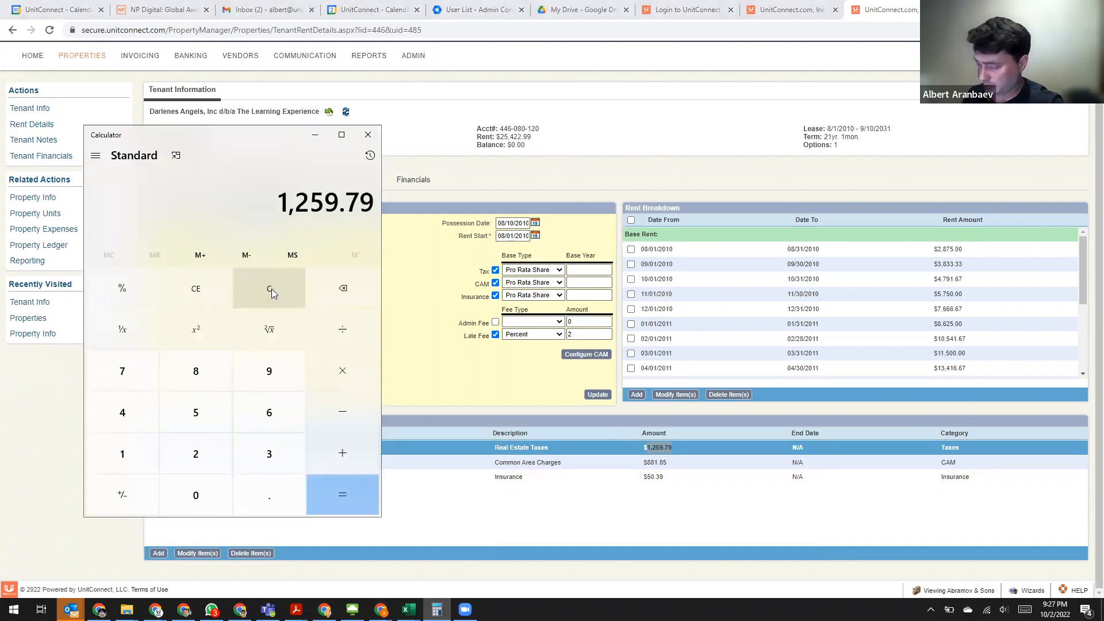
text(*12)
key(Return)
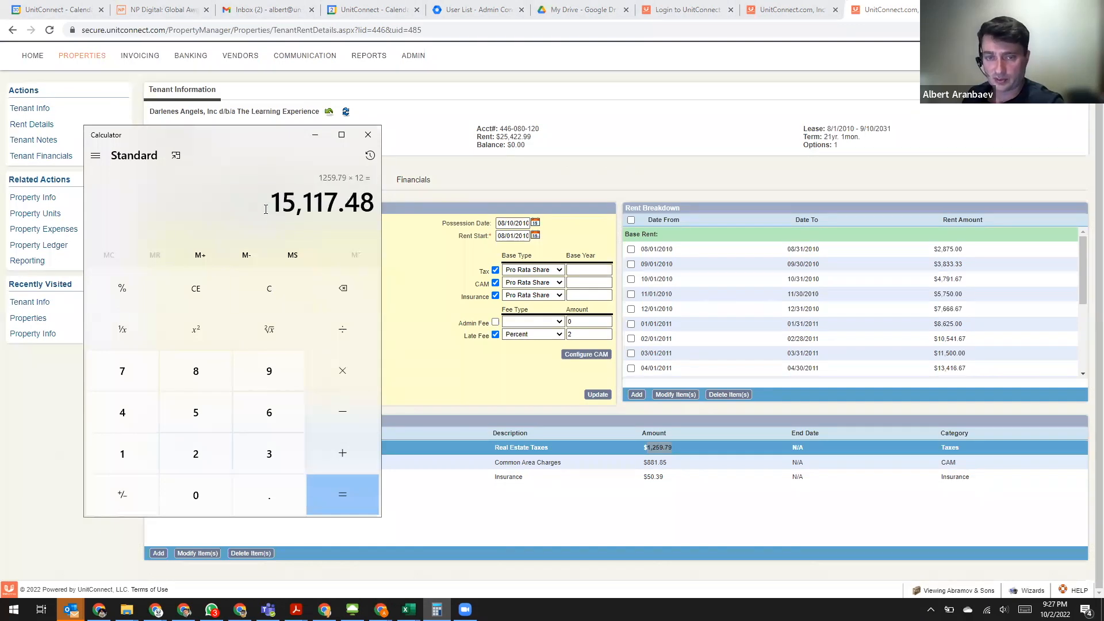
double_click(376, 199)
triple_click(309, 214)
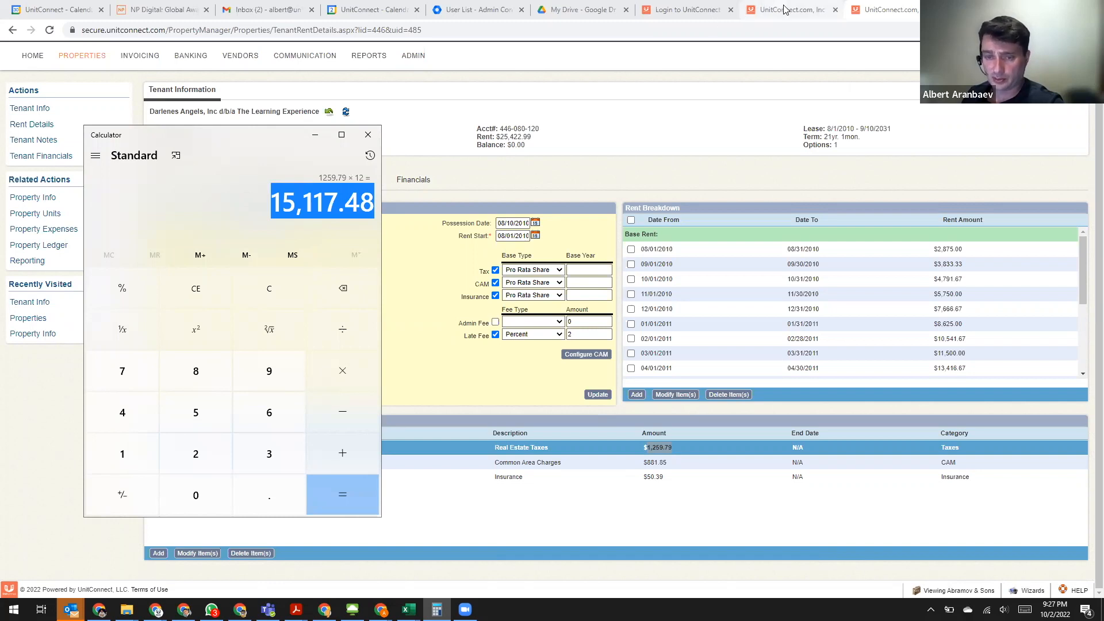
key(ctrl+shift+Tab)
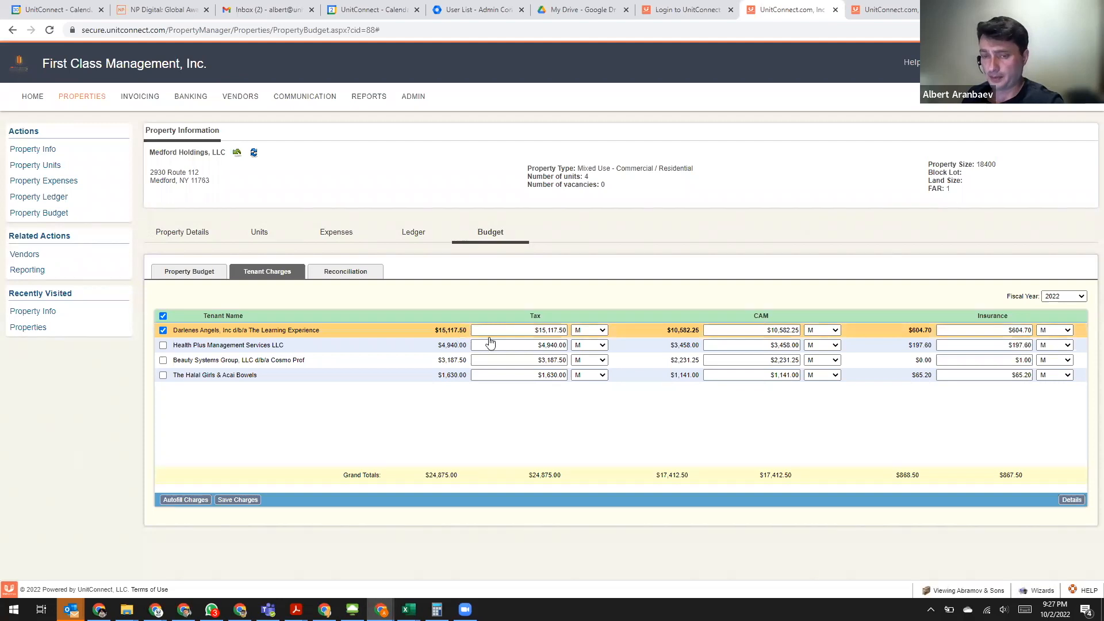
- Divide the yearly CAM charge of 10582.25 by 12 in Calculator to get the monthly amount
key(alt+Tab)
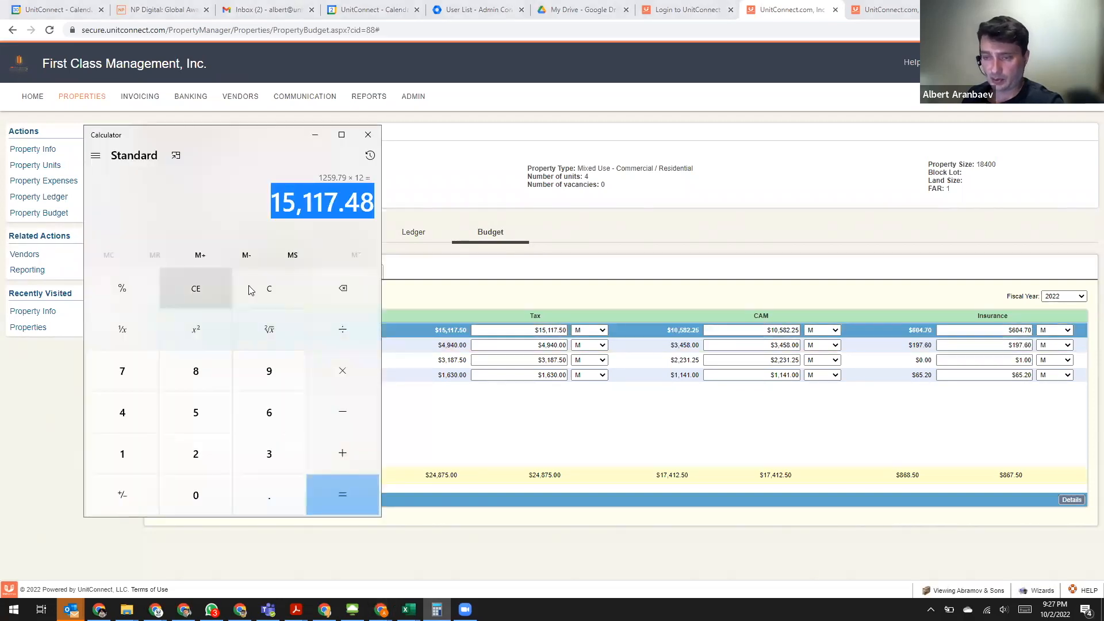
click(260, 288)
text(1)
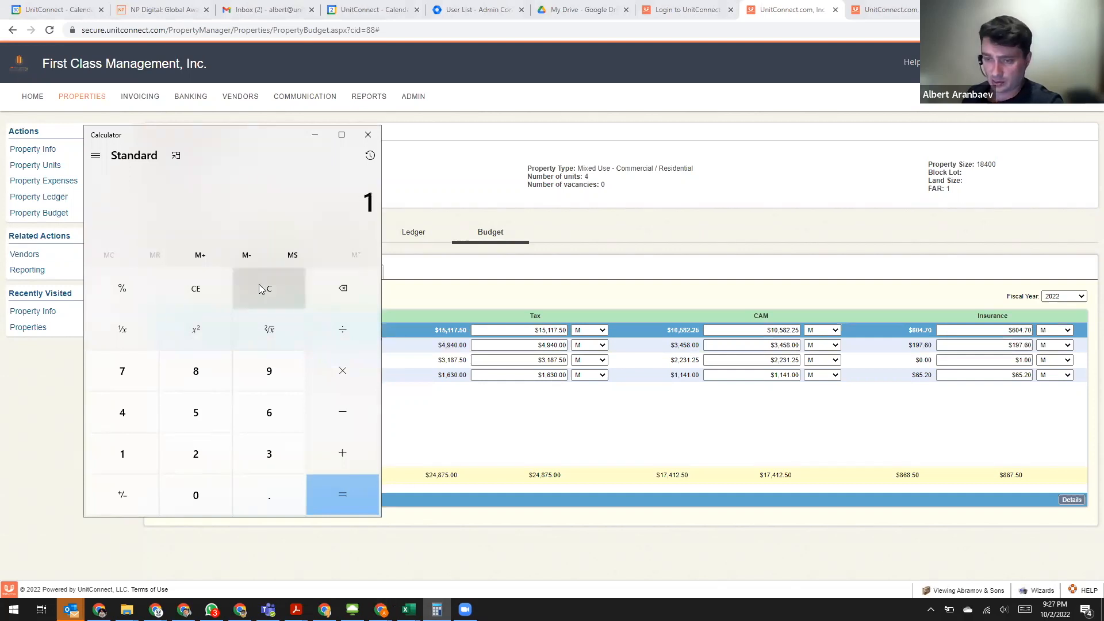
text(058)
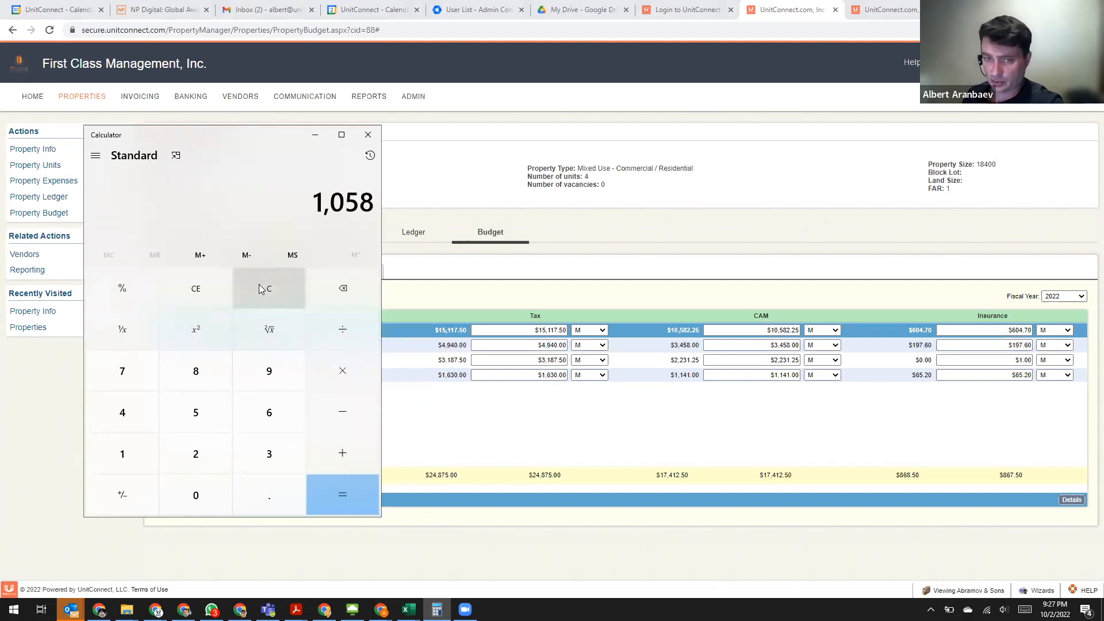
text(2.25)
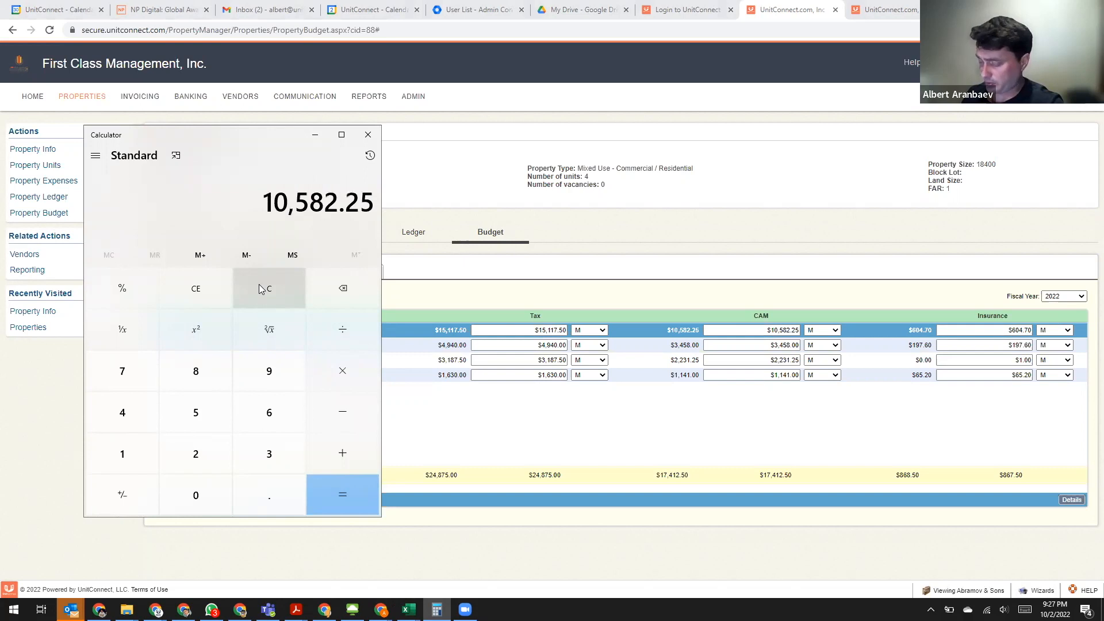
text(/12)
key(Return)
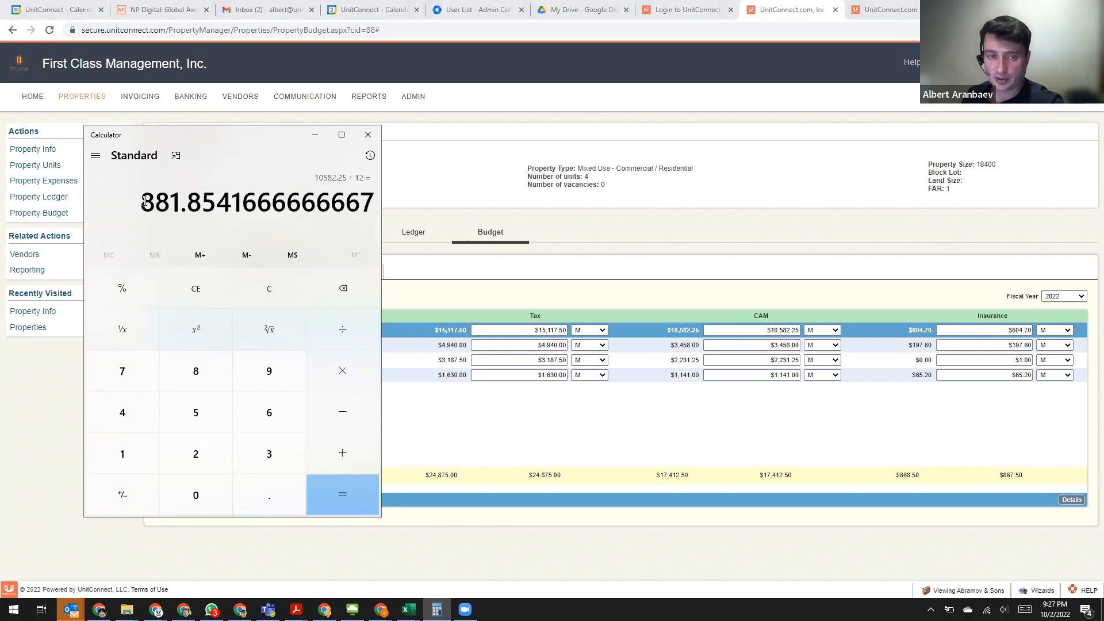
drag(210, 203, 141, 204)
drag(211, 203, 202, 210)
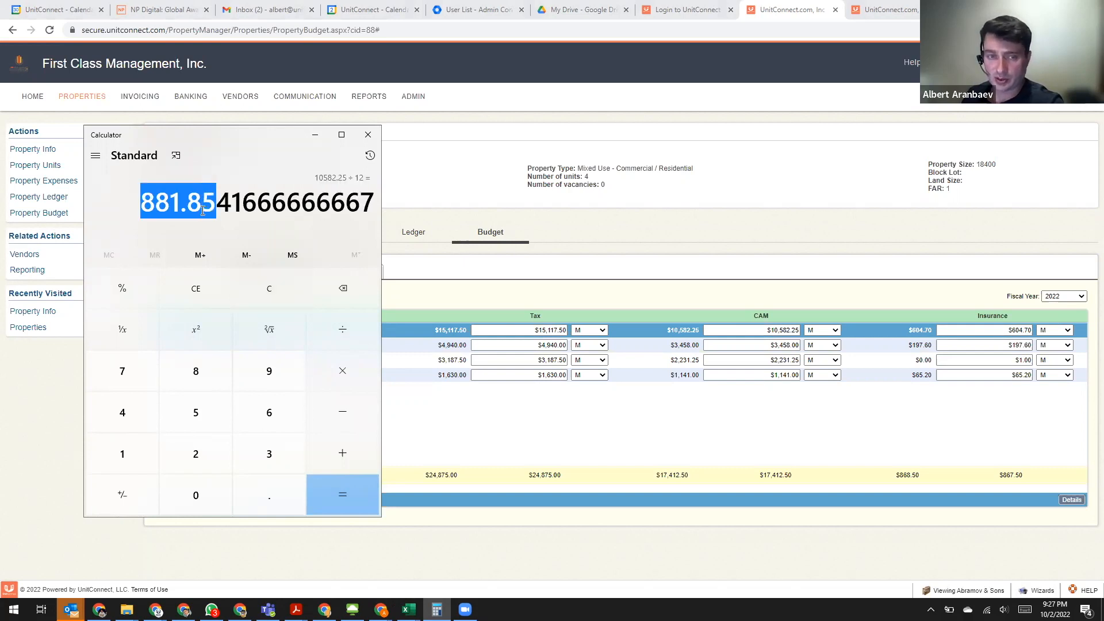
- Check the Common Area Charges and Insurance amounts in the tenant's additional charges against the budget's tenant charges
click(863, 11)
key(ctrl+Tab)
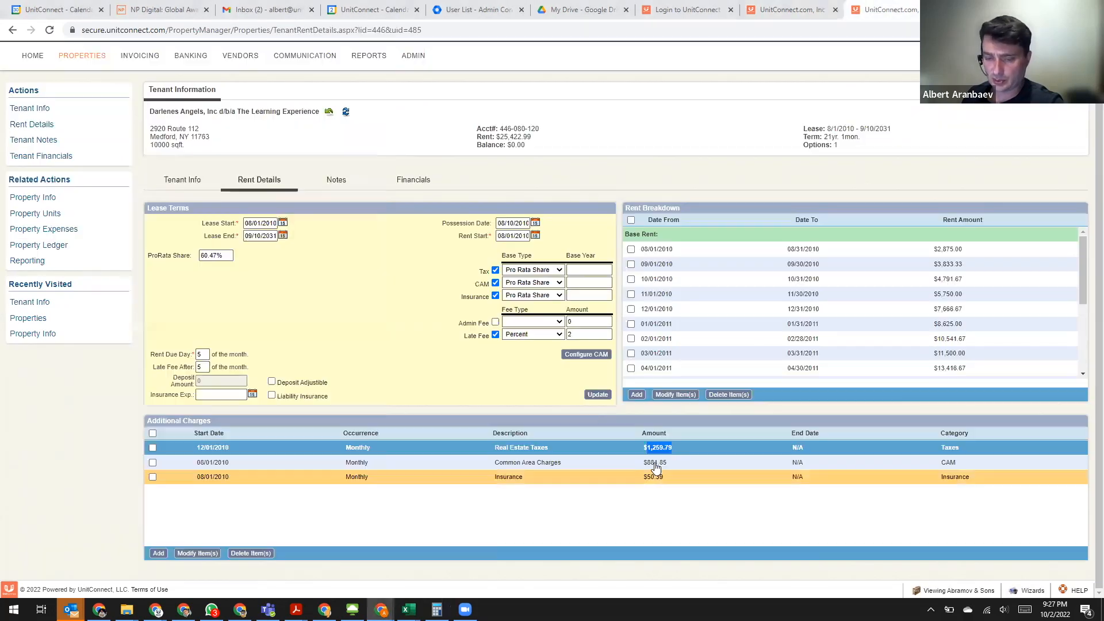
click(636, 463)
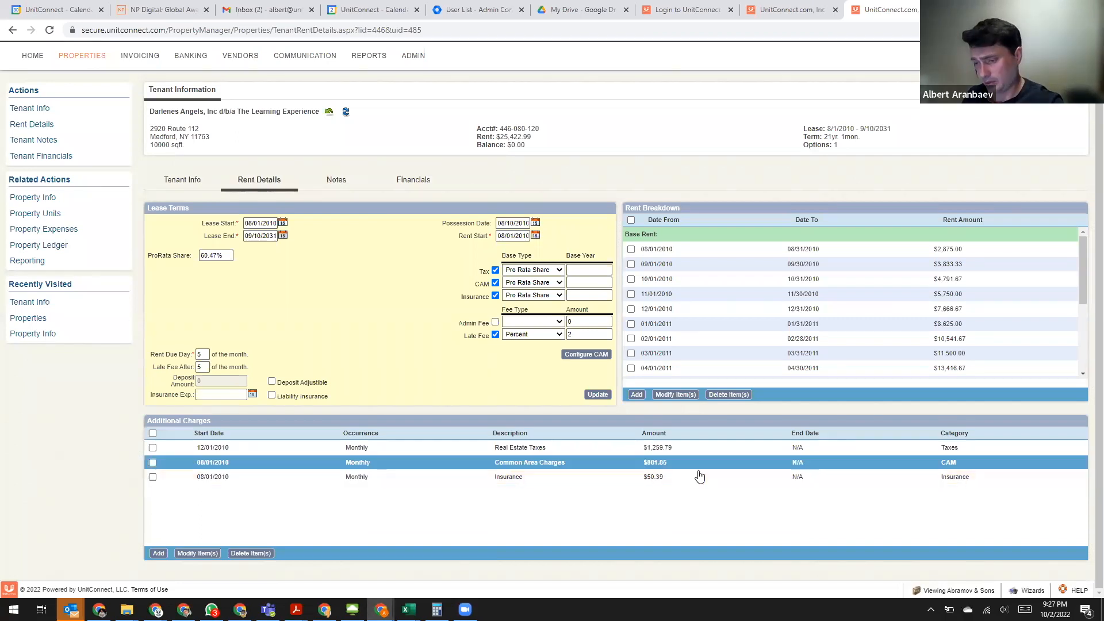
click(702, 482)
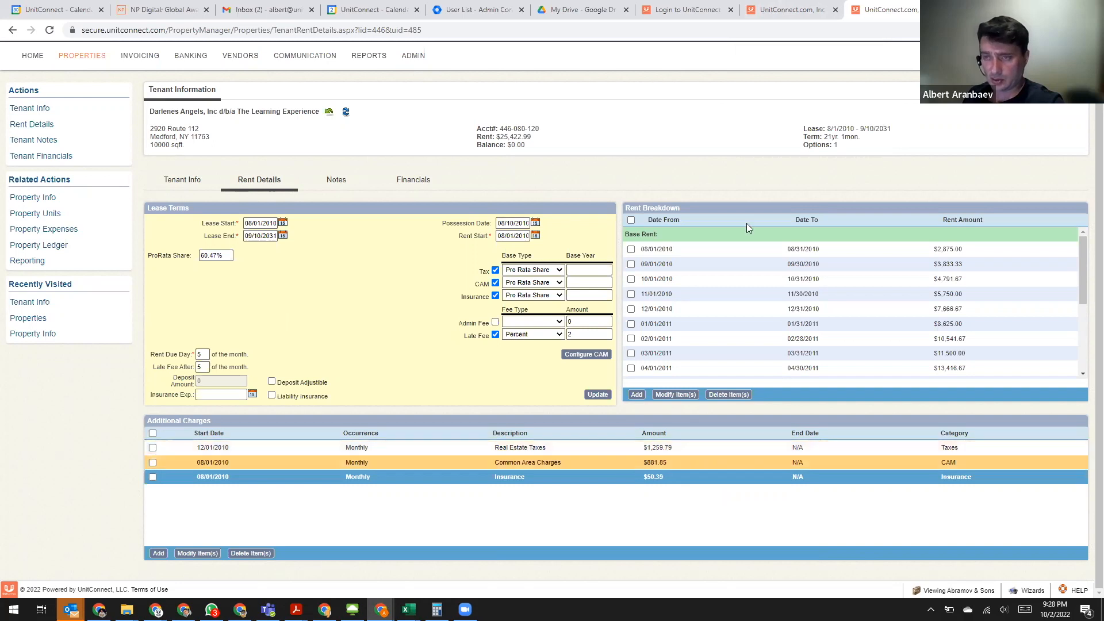
click(795, 8)
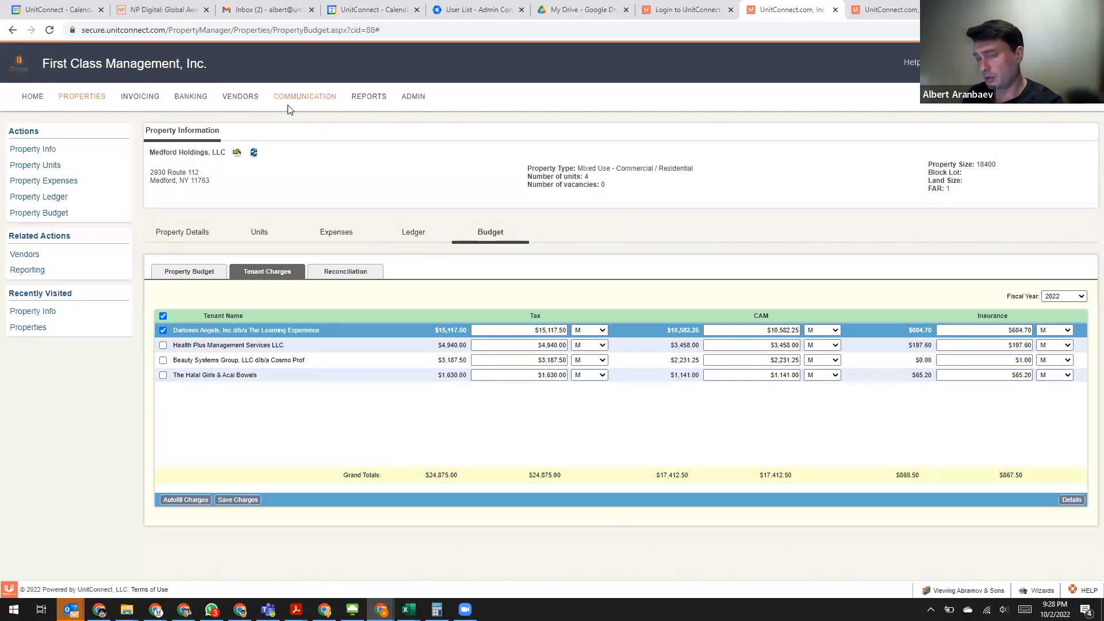
- Set The Learning Experience's tax base type to Base Year Increase with a base year amount of 10000 and save the lease terms
click(884, 11)
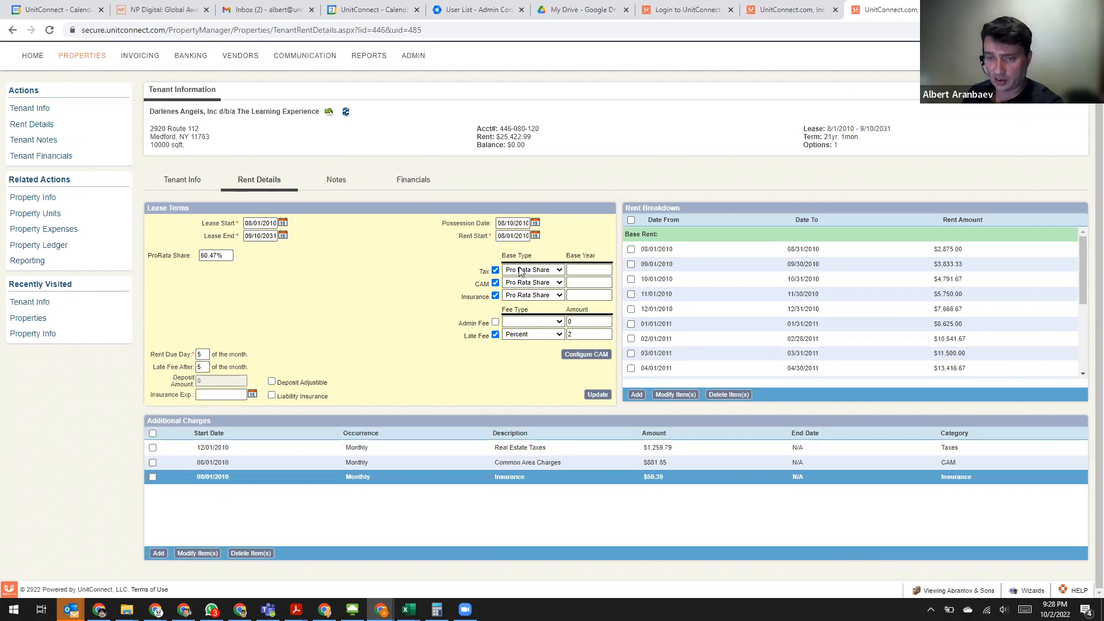
click(531, 286)
click(529, 287)
click(590, 269)
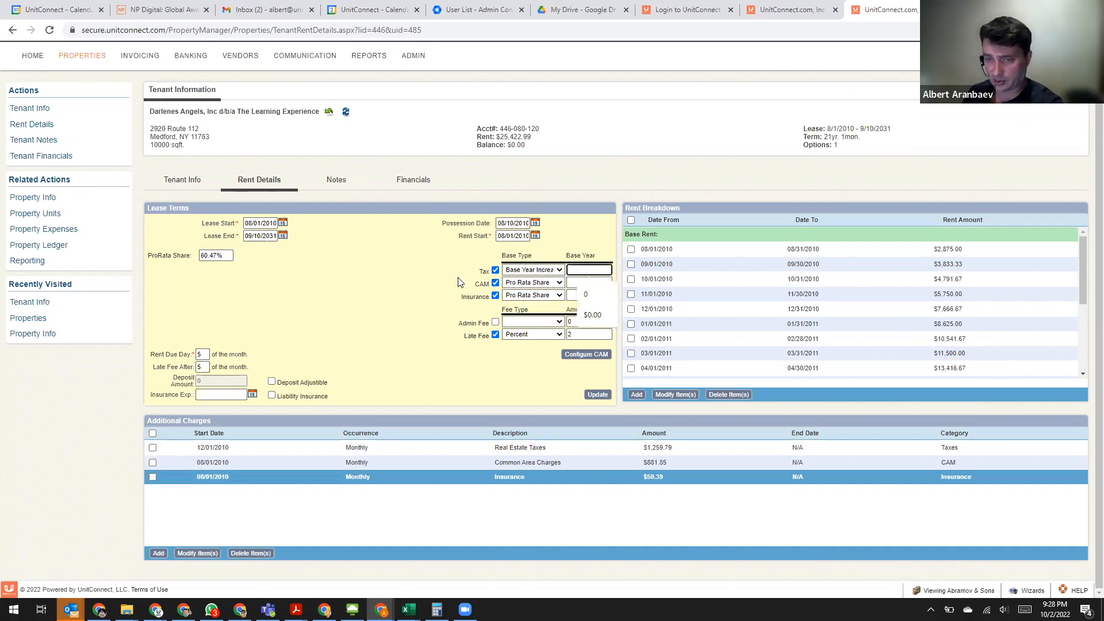
text(00)
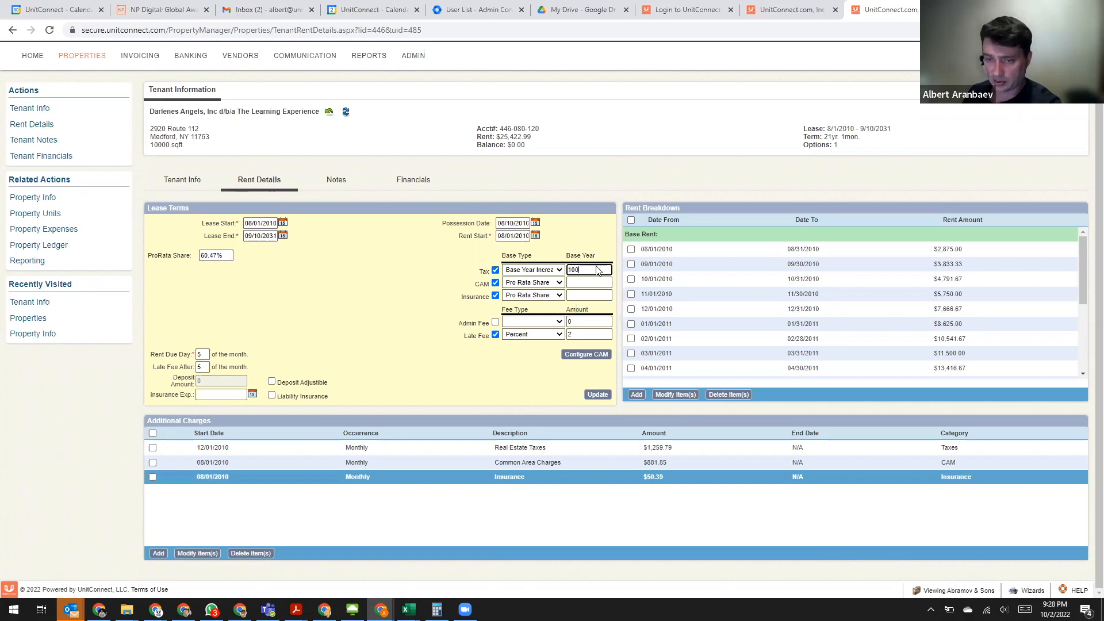
text(0)
click(597, 395)
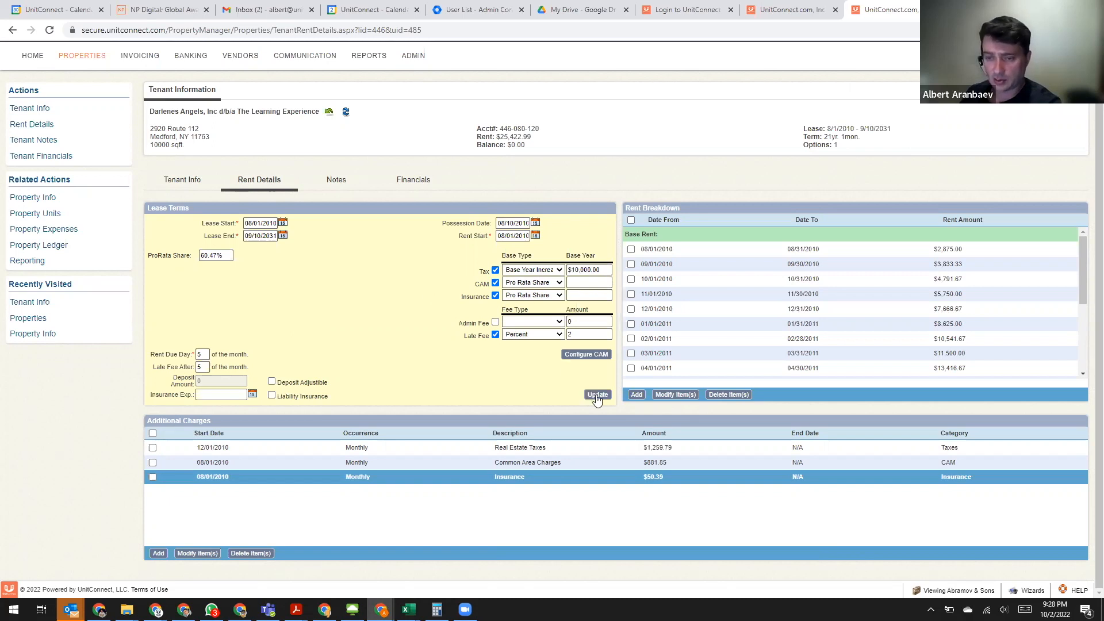
- Reload the Medford Holdings budget and show its tenant charges for fiscal year 2023
click(791, 10)
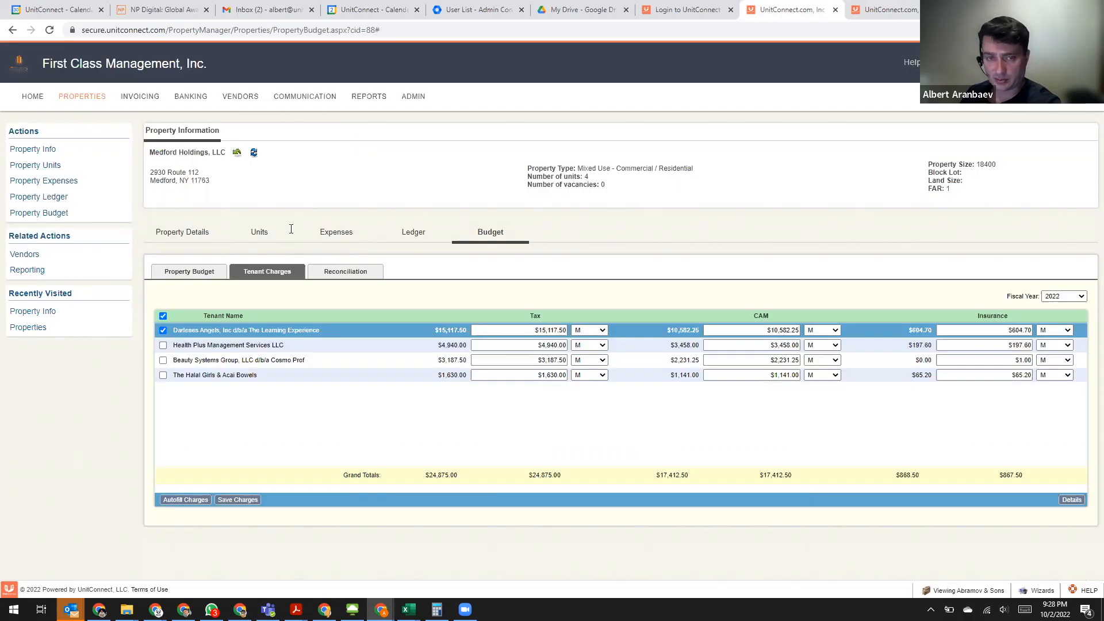
click(253, 153)
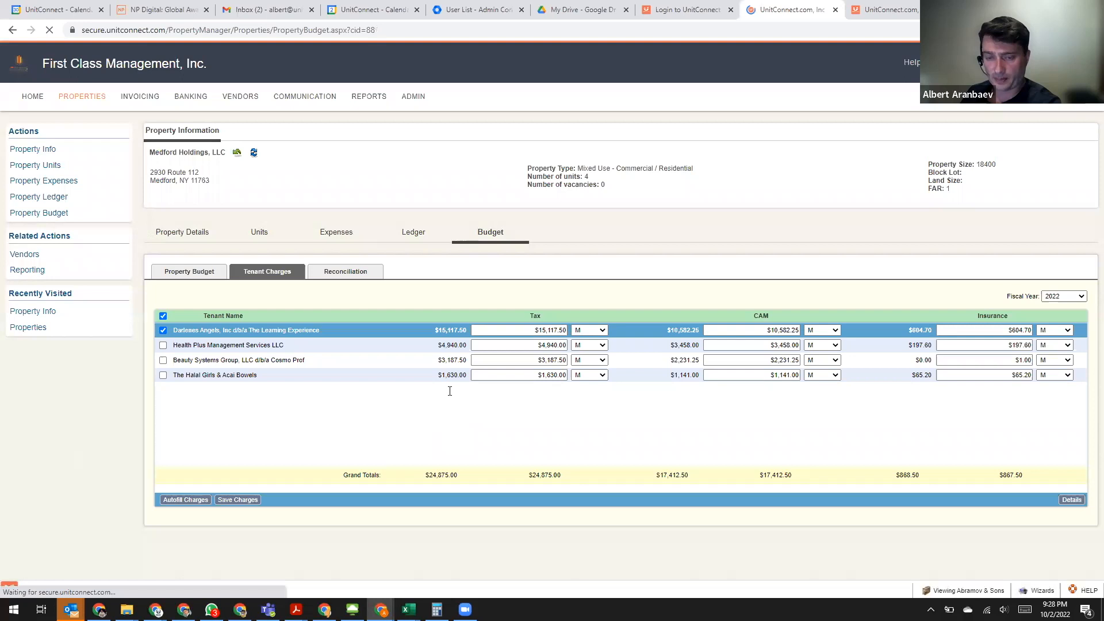
click(270, 275)
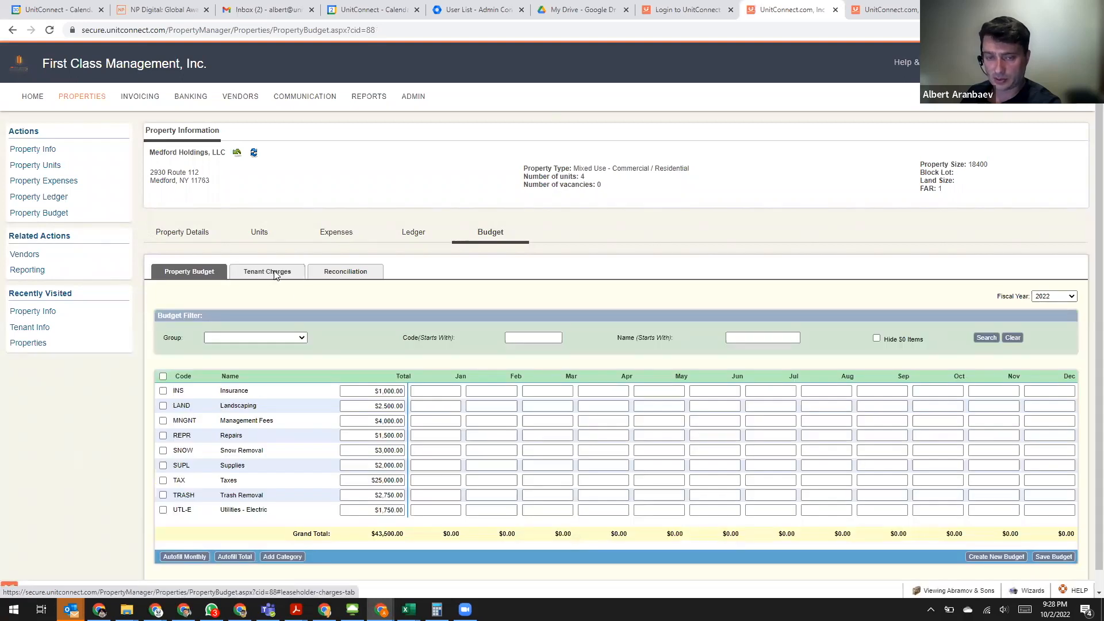
click(1062, 298)
click(1061, 313)
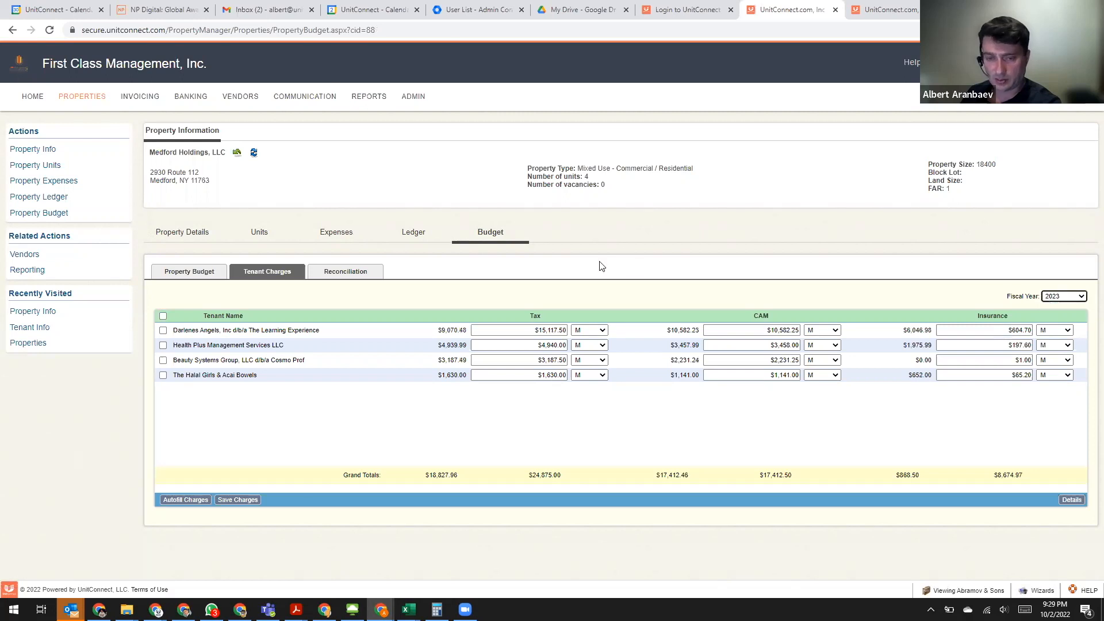
- Autofill the 2023 tax, CAM and insurance charges for The Learning Experience only and save the charges
click(163, 330)
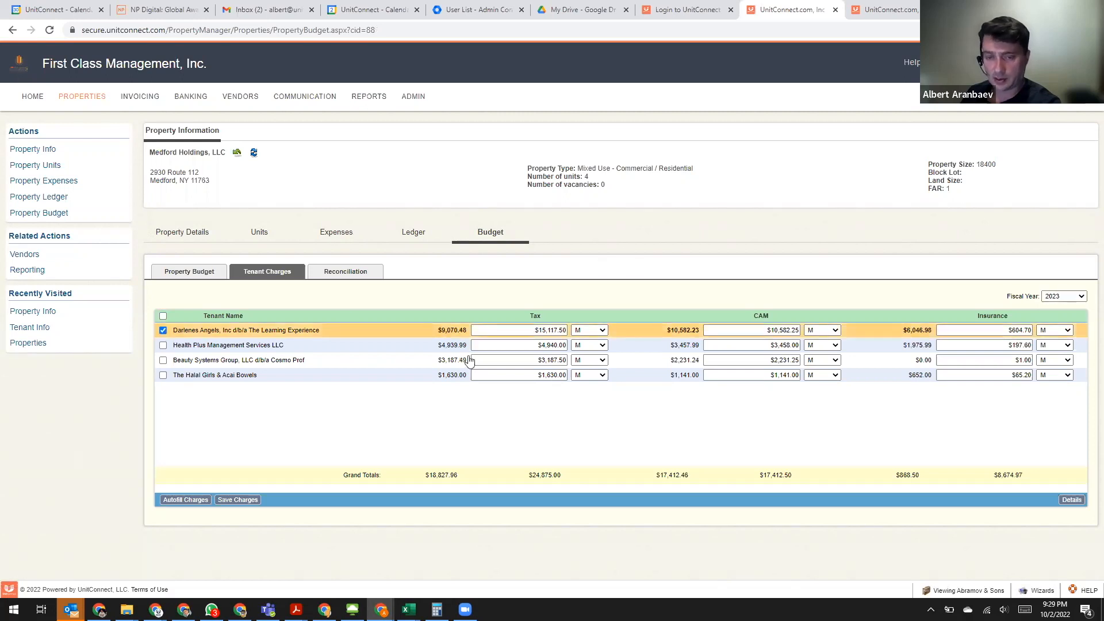
drag(464, 333, 462, 332)
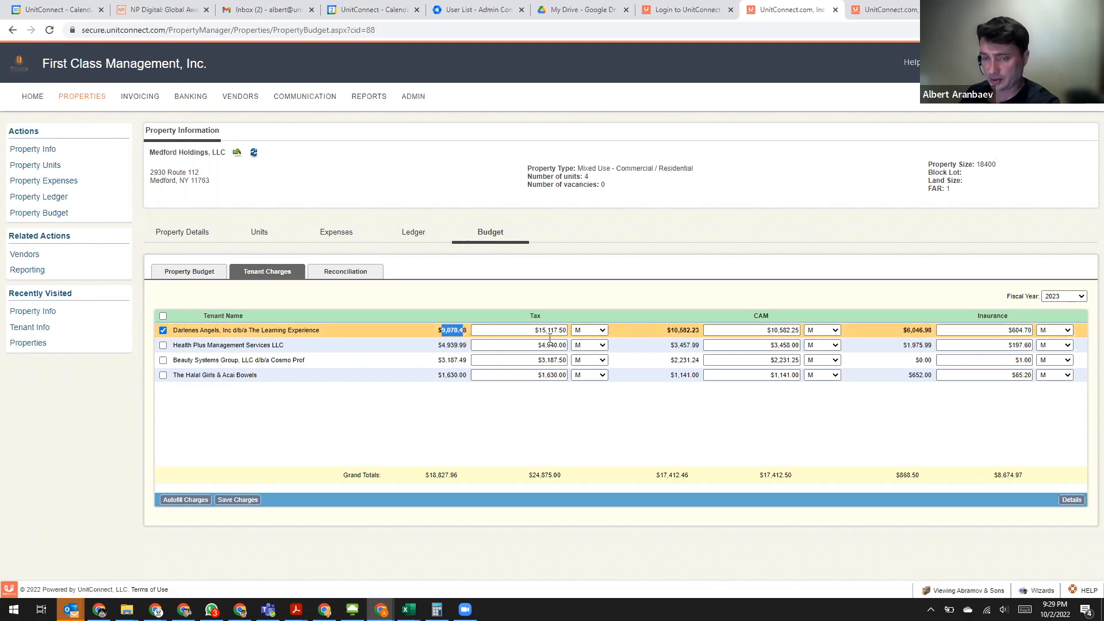
click(442, 334)
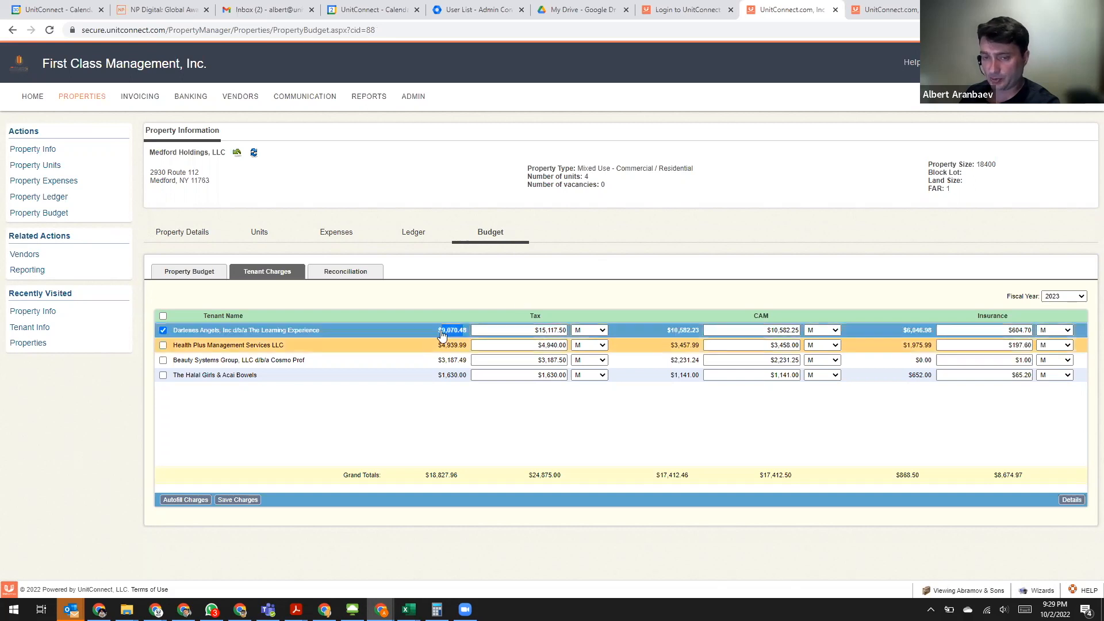
click(181, 502)
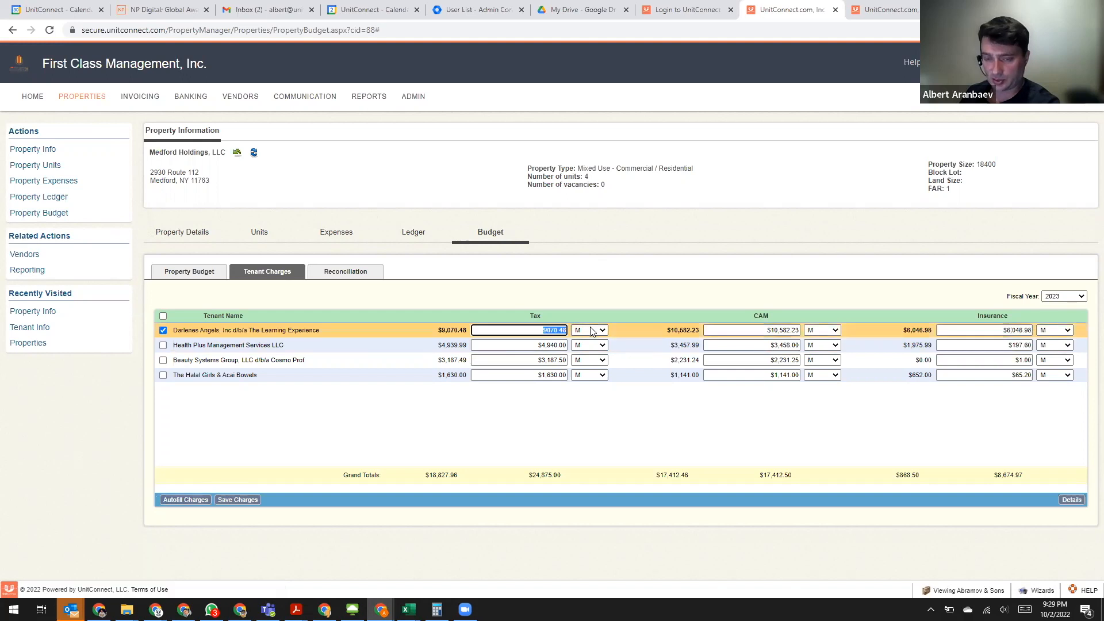
click(228, 502)
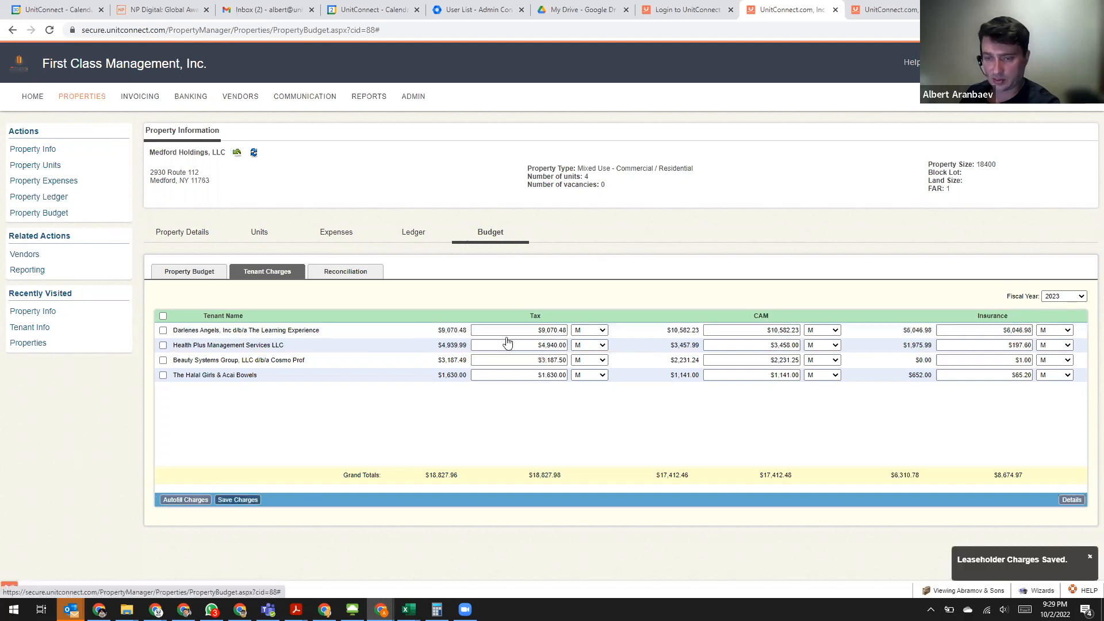
- Refresh The Learning Experience's rent details and check the monthly Real Estate Taxes charge under additional charges
click(868, 9)
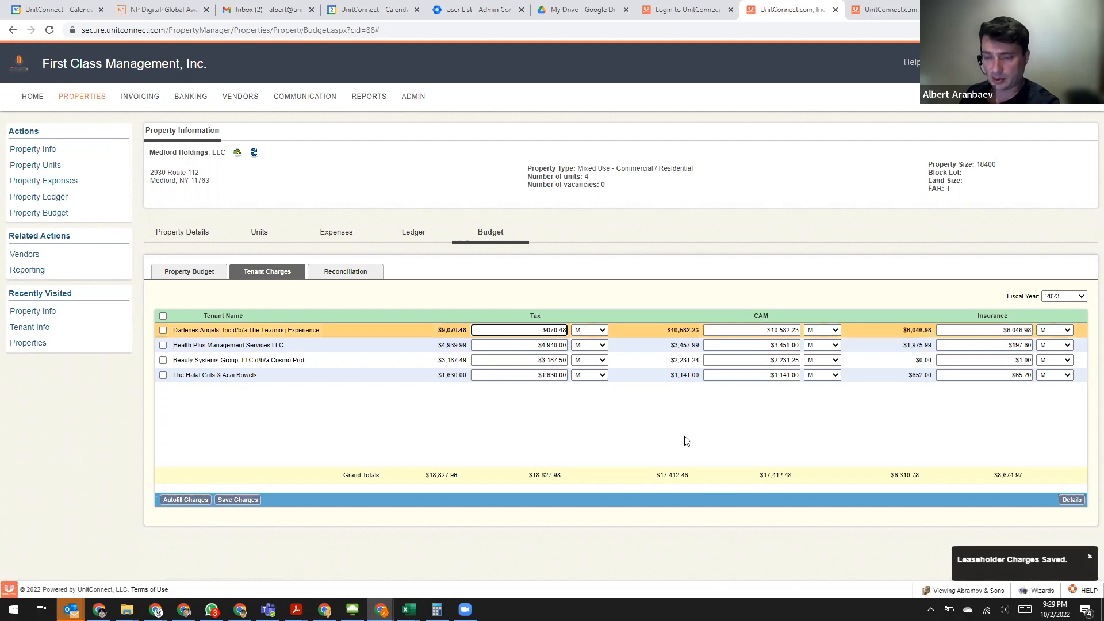
drag(647, 451, 674, 451)
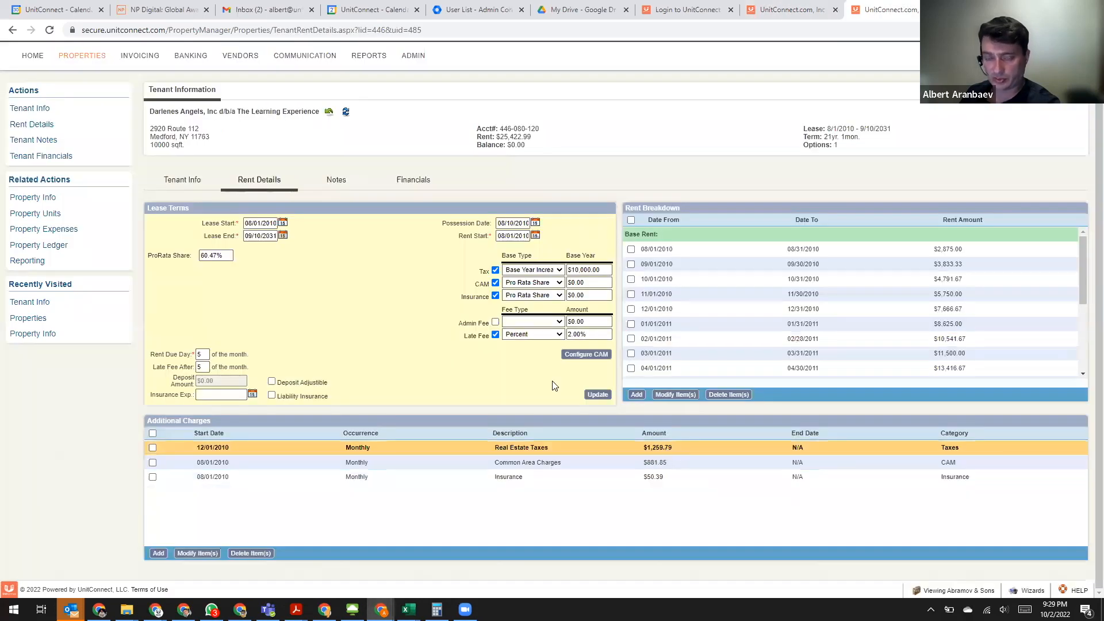
click(346, 113)
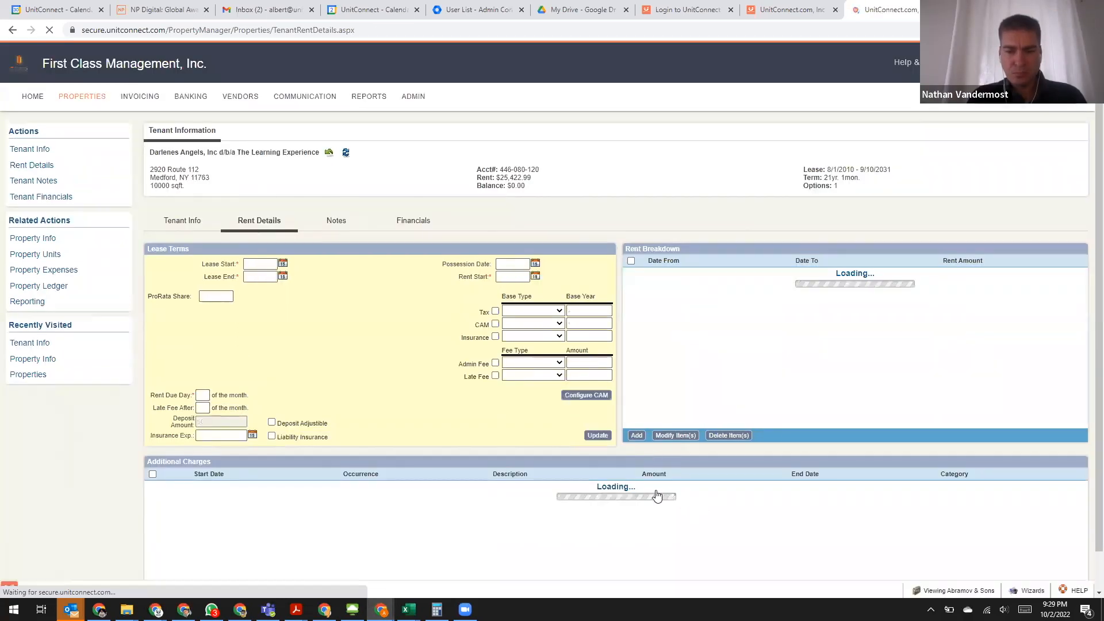
double_click(667, 489)
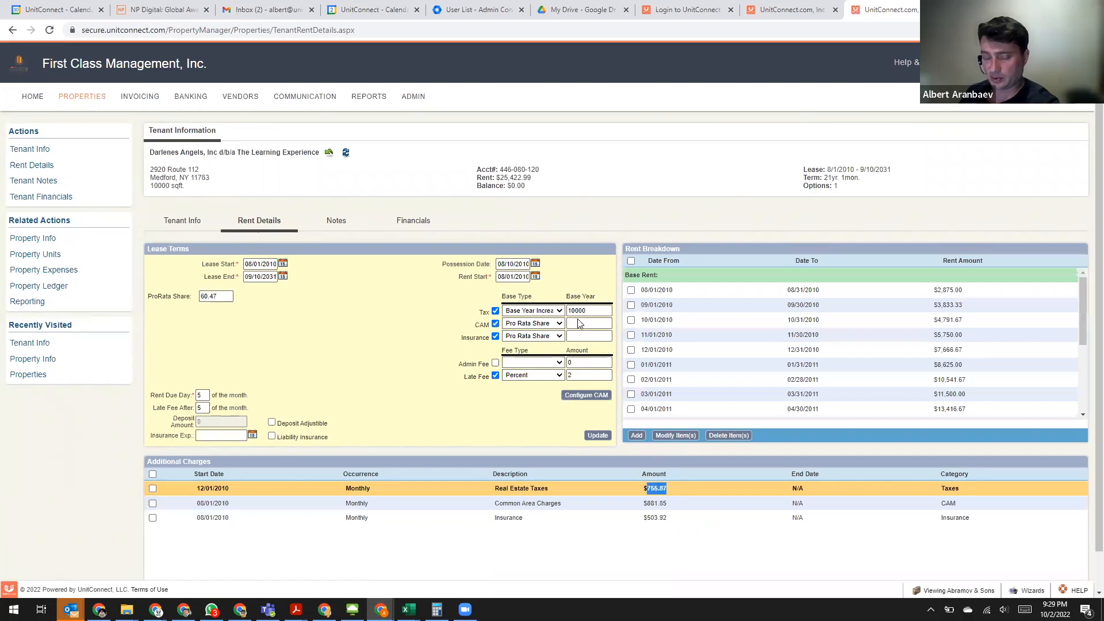
click(495, 335)
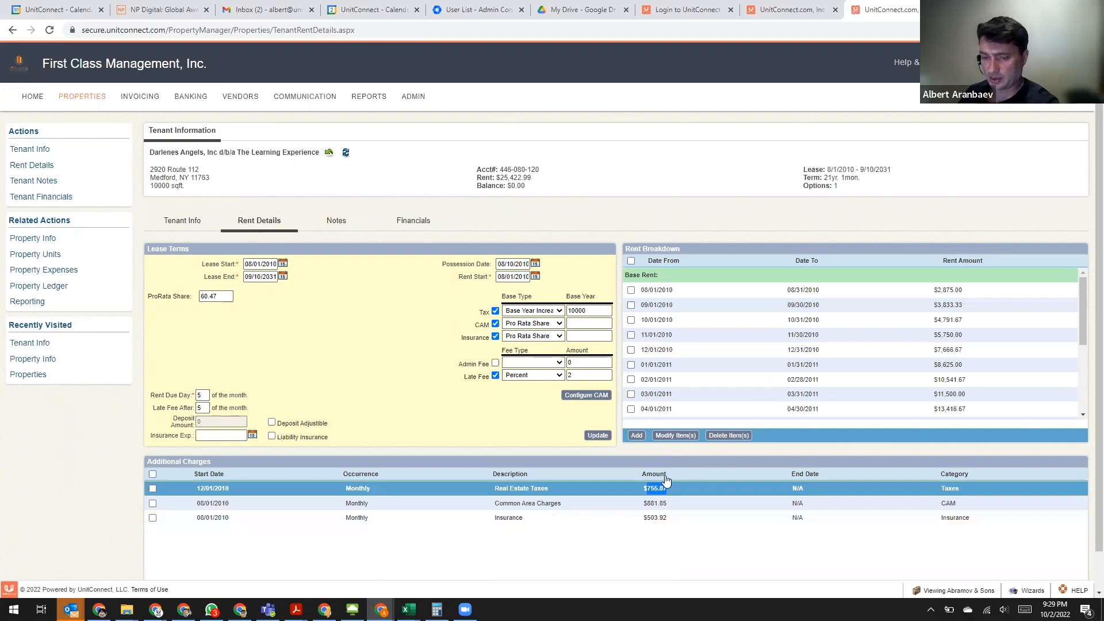
scroll(674, 478, down, 2)
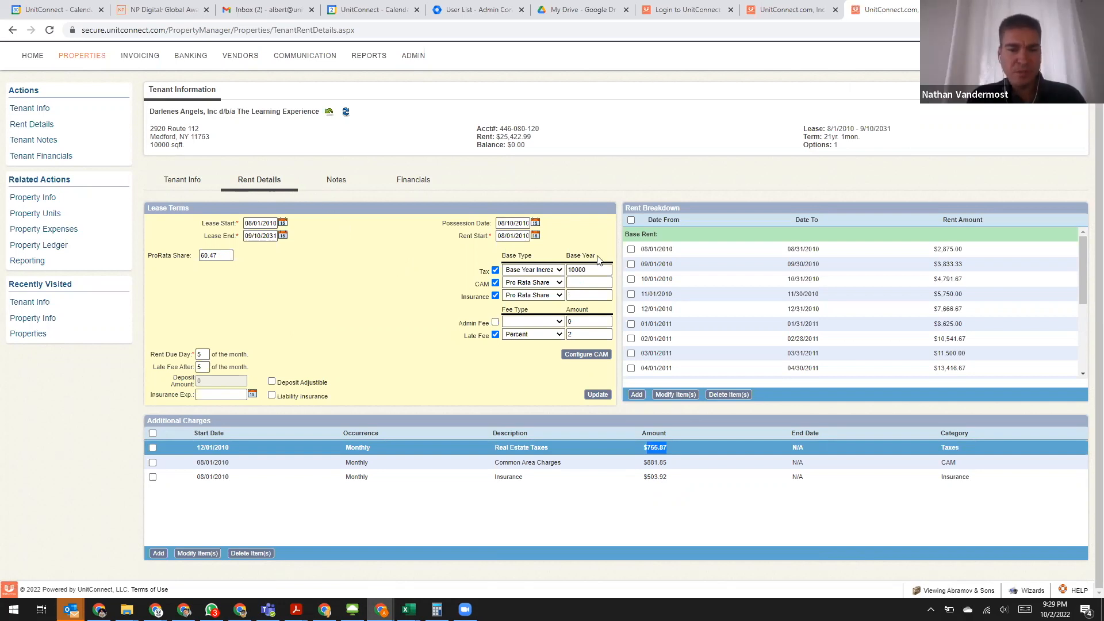
- Set the tenant's tax base type to Pro Rata Share, clear its base year amount, and save the lease terms
click(547, 271)
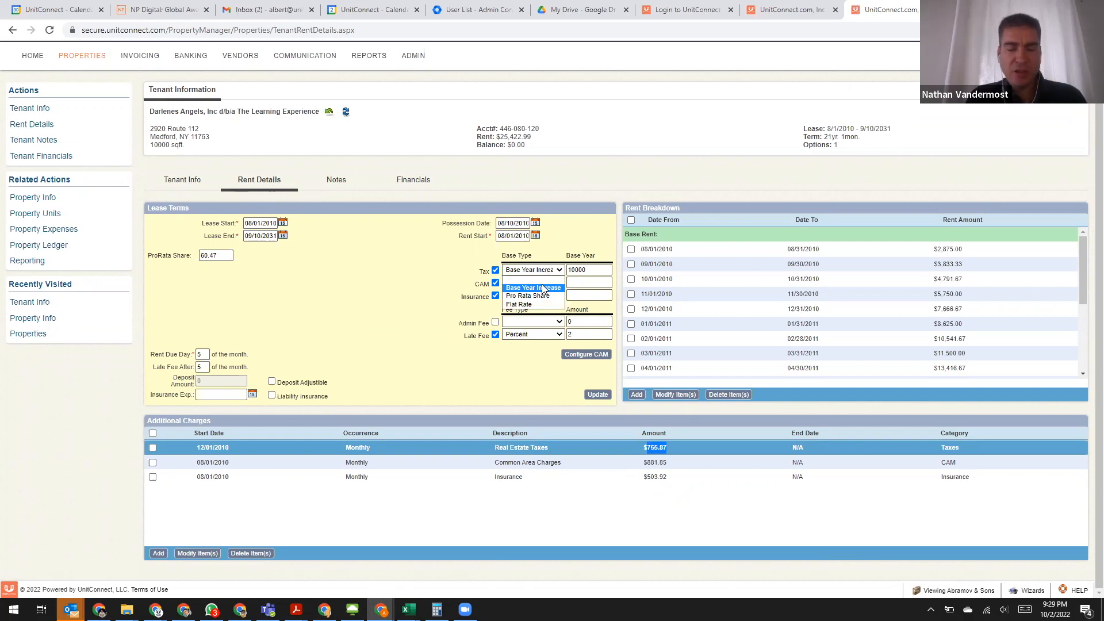
click(528, 285)
drag(592, 270, 493, 256)
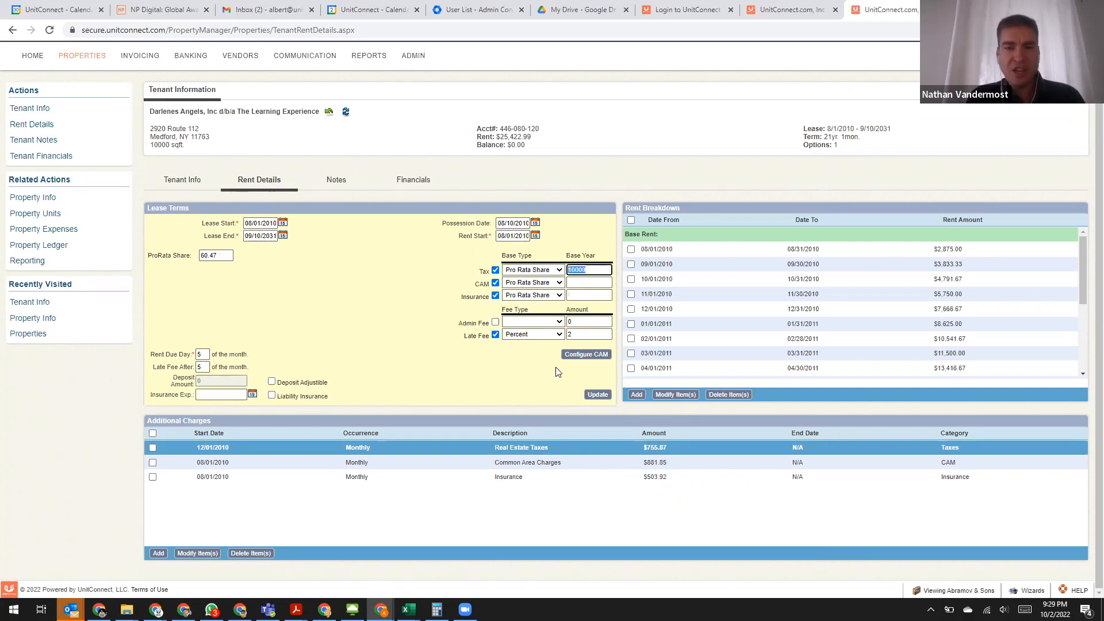
key(BackSpace)
click(591, 395)
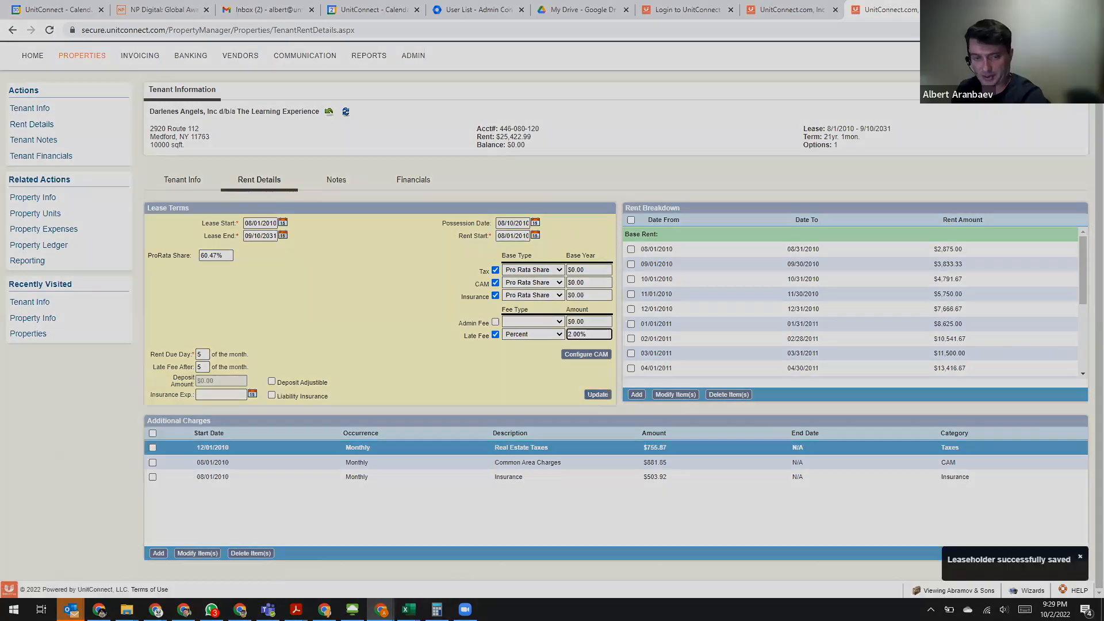